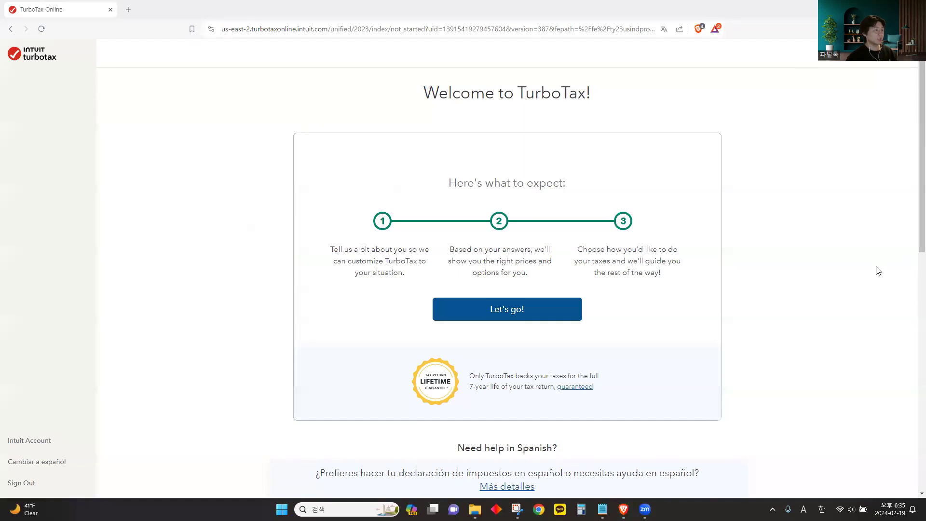
- Start the TurboTax setup questionnaire and read the heading of the first question about the tax situation
left_click_drag(425, 97, 611, 101)
left_click(603, 107)
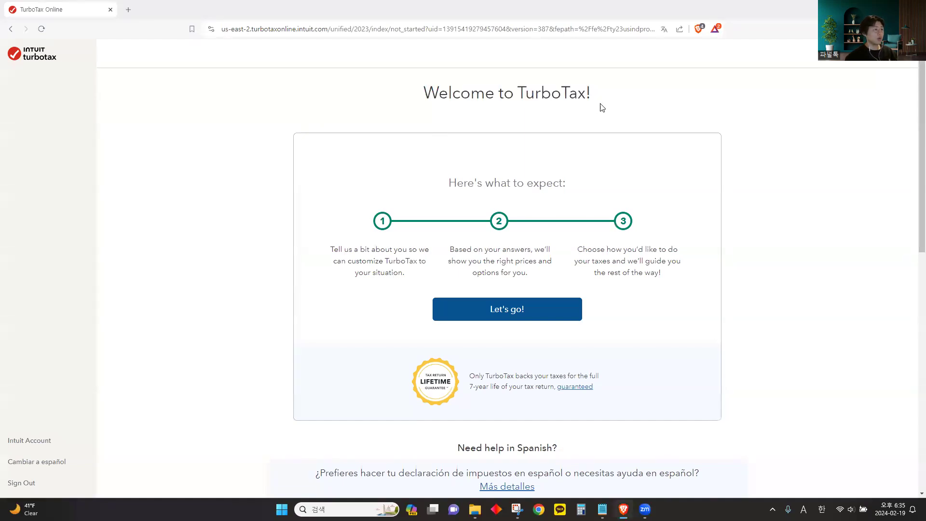
left_click(502, 314)
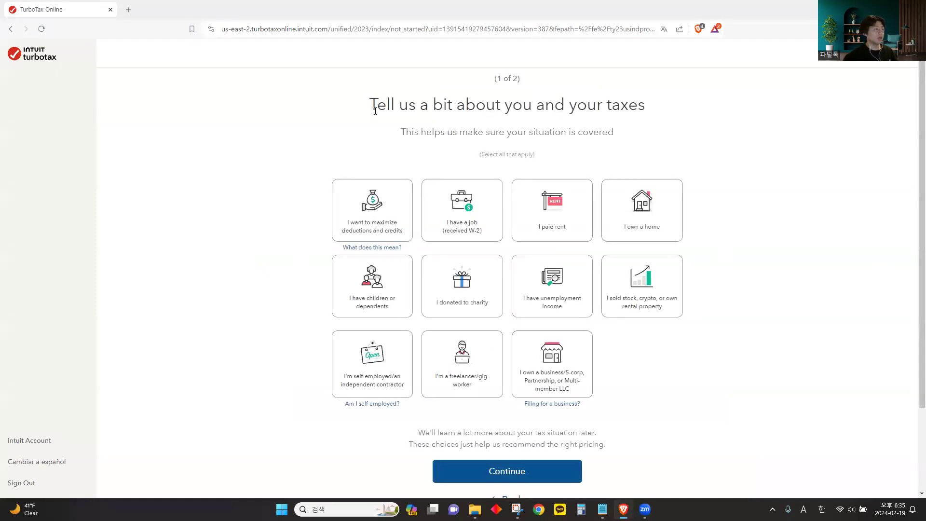
left_click_drag(374, 105, 668, 108)
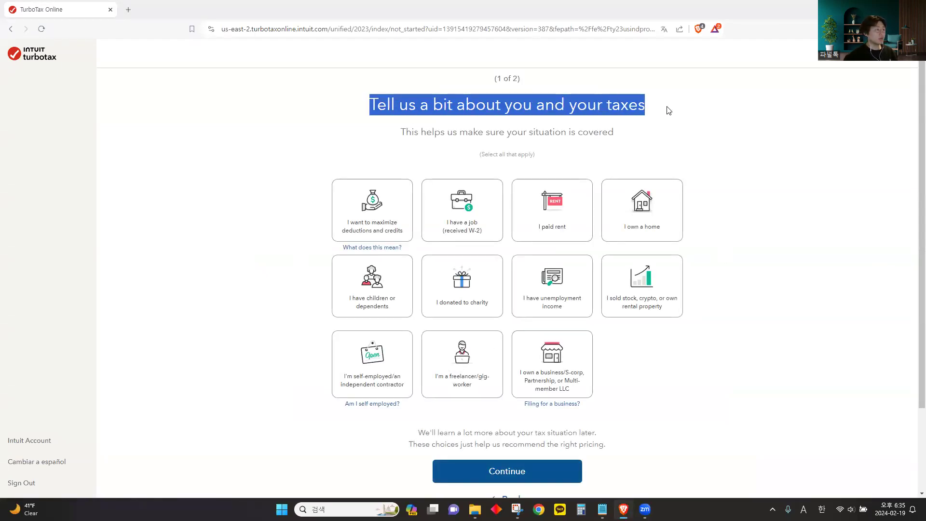
left_click(668, 109)
left_click_drag(597, 102, 340, 107)
left_click(401, 133)
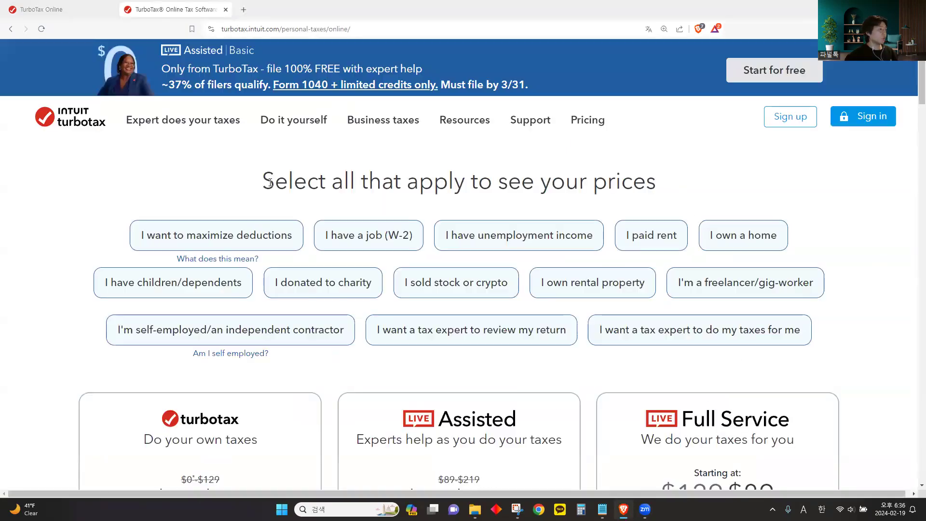
- Check how the online plan prices change for situations such as a W-2 job, maximized deductions, paid rent, home ownership and stock or crypto sales
scroll(340, 184, "down", 1)
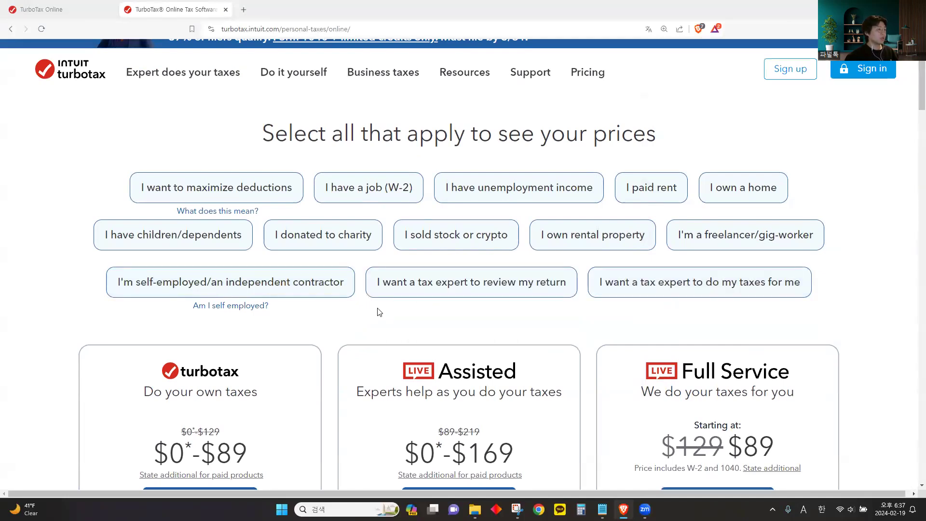
left_click(363, 194)
scroll(258, 363, "down", 3)
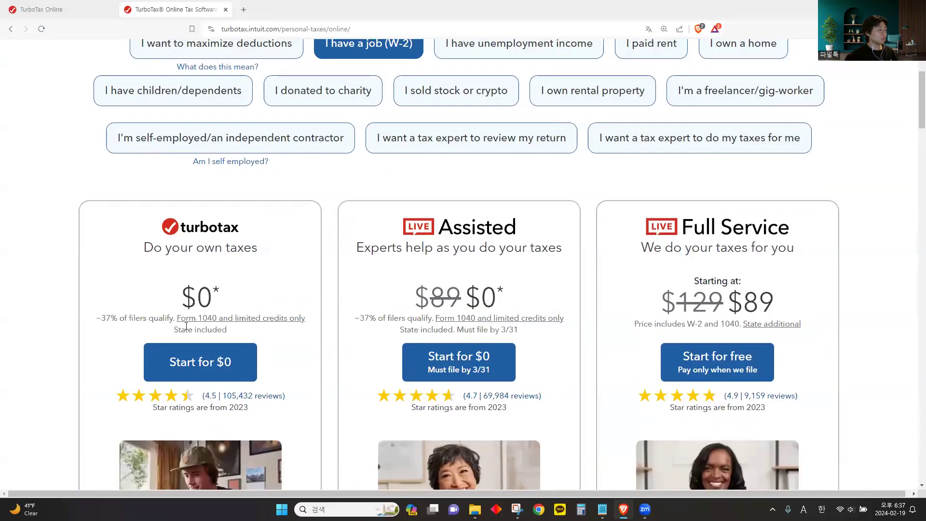
scroll(373, 307, "up", 3)
scroll(372, 306, "up", 1)
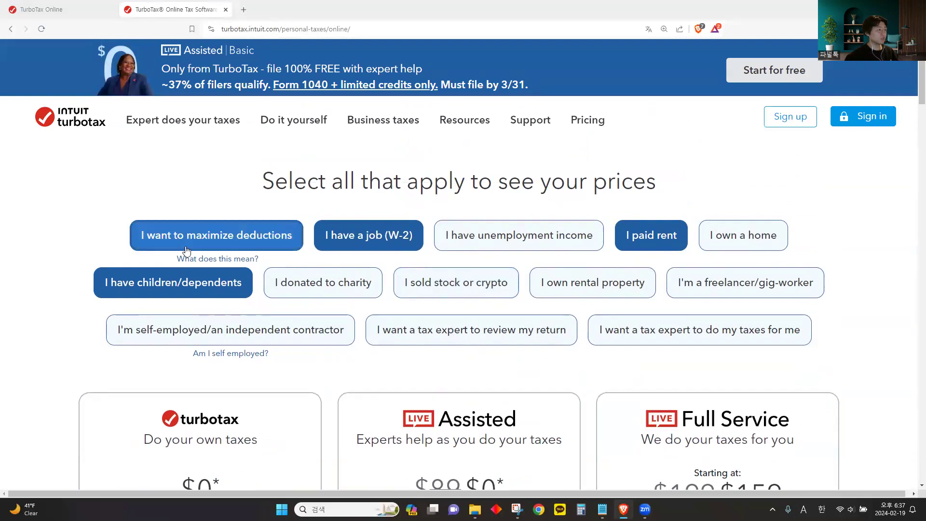
left_click(216, 237)
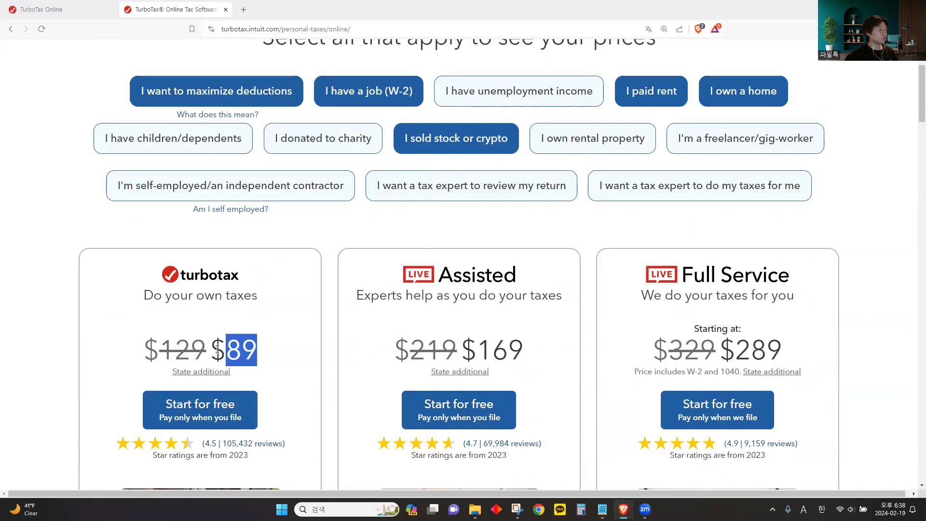
left_click(217, 350)
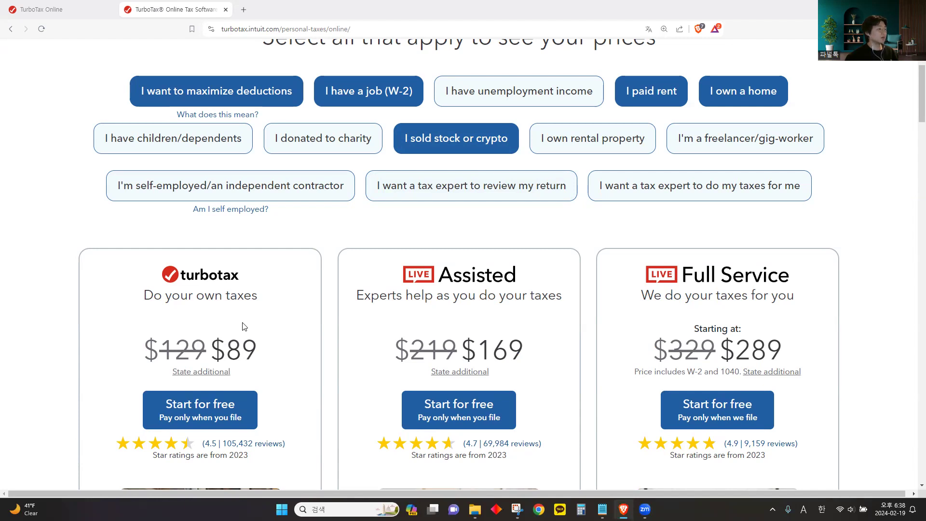
- Back in the questionnaire, submit maximizing deductions, W-2 job, home ownership, unemployment income and stock, crypto or rental property as the tax situation
key("ctrl+shift+Tab")
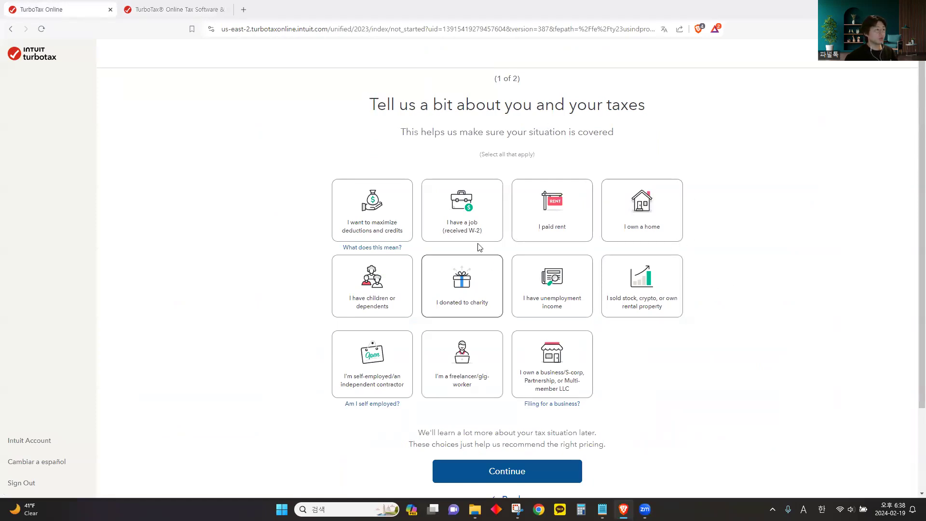
left_click(349, 205)
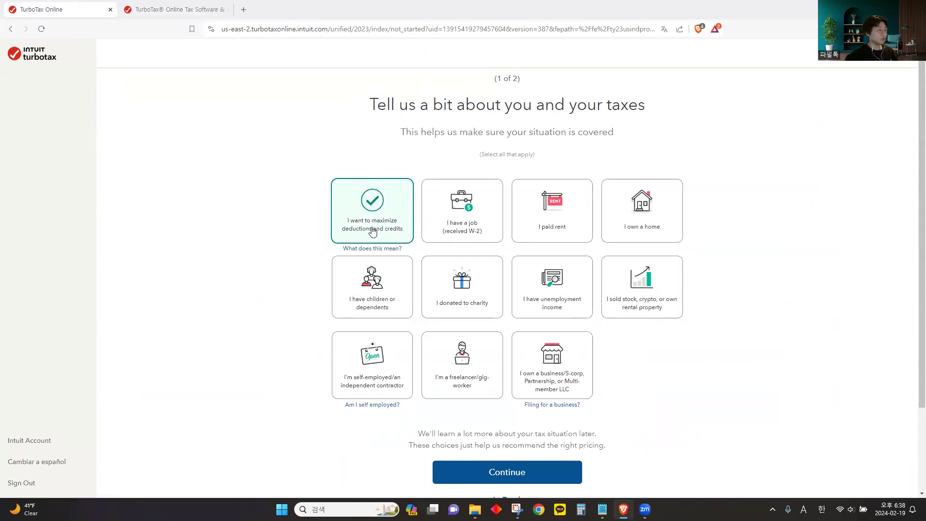
left_click(462, 220)
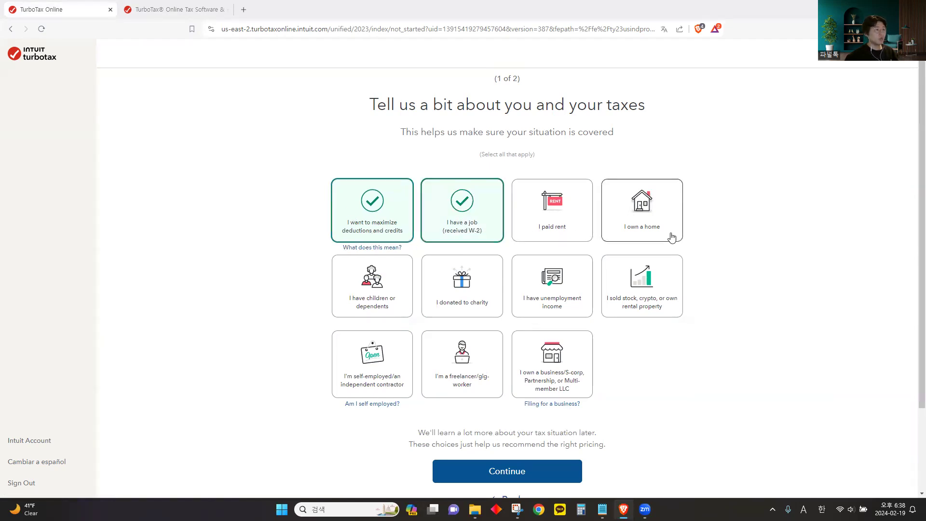
left_click(648, 230)
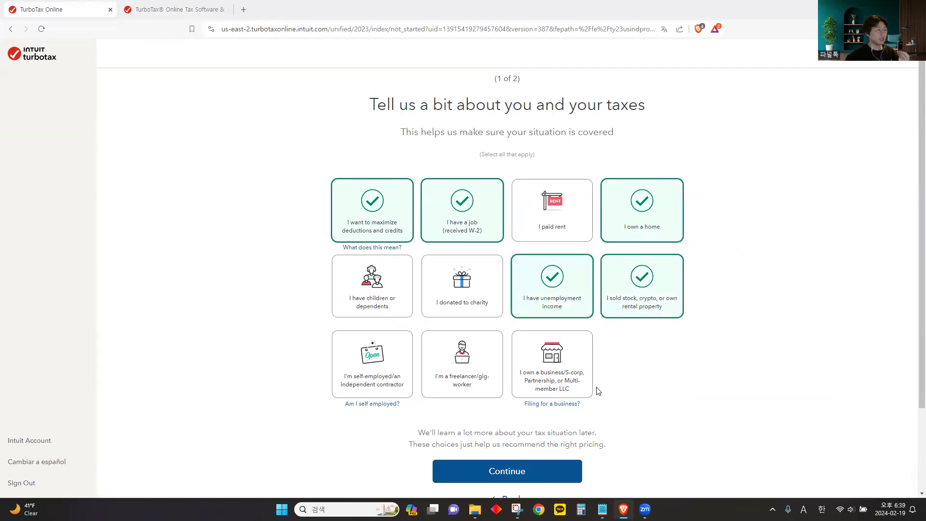
scroll(579, 401, "down", 1)
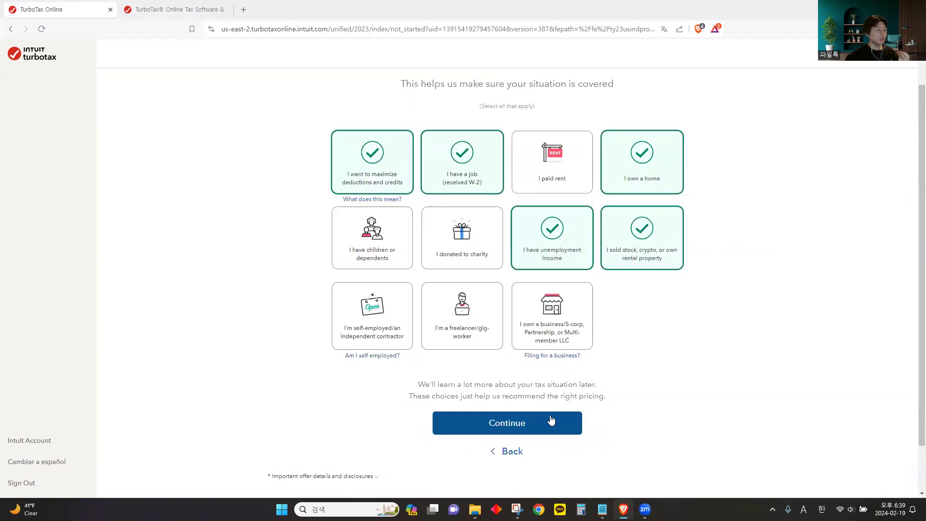
left_click(507, 427)
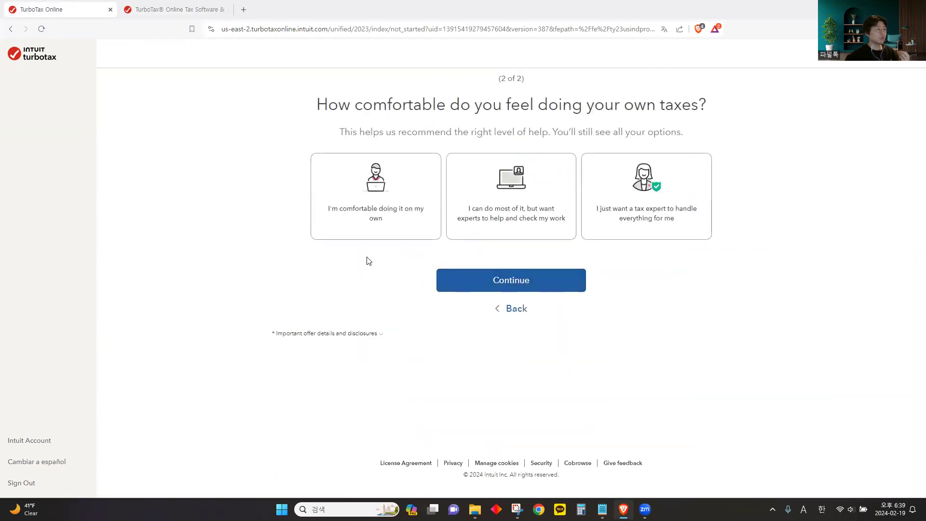
- Answer the comfort question with "I'm comfortable doing it on my own" and continue to the recommended option
mouse_move(319, 105)
left_mouse_down()
mouse_move(740, 108)
mouse_move(304, 109)
left_mouse_up()
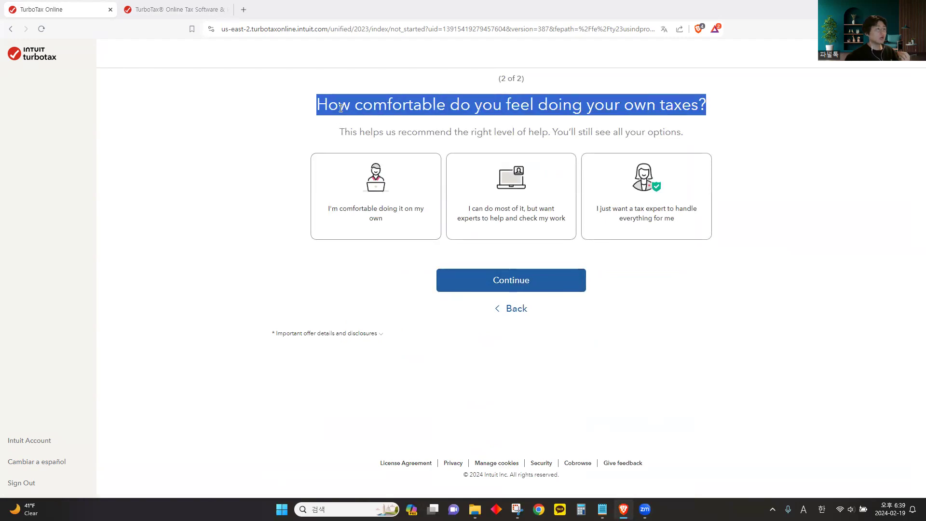
left_click(305, 109)
left_click(366, 208)
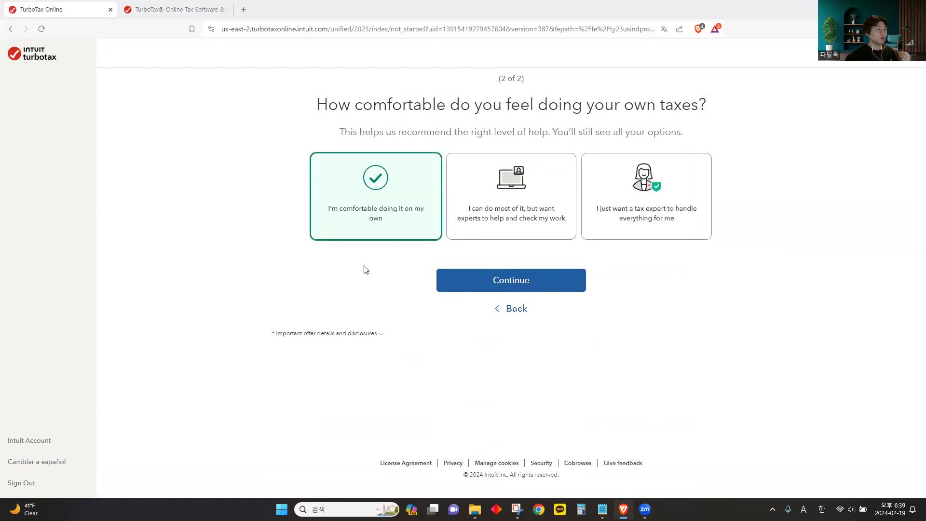
left_click(655, 227)
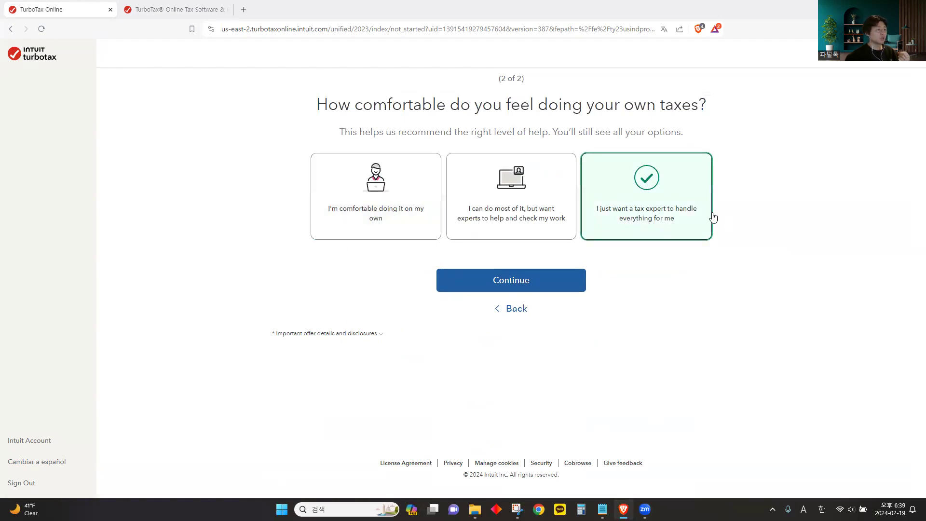
left_click(355, 206)
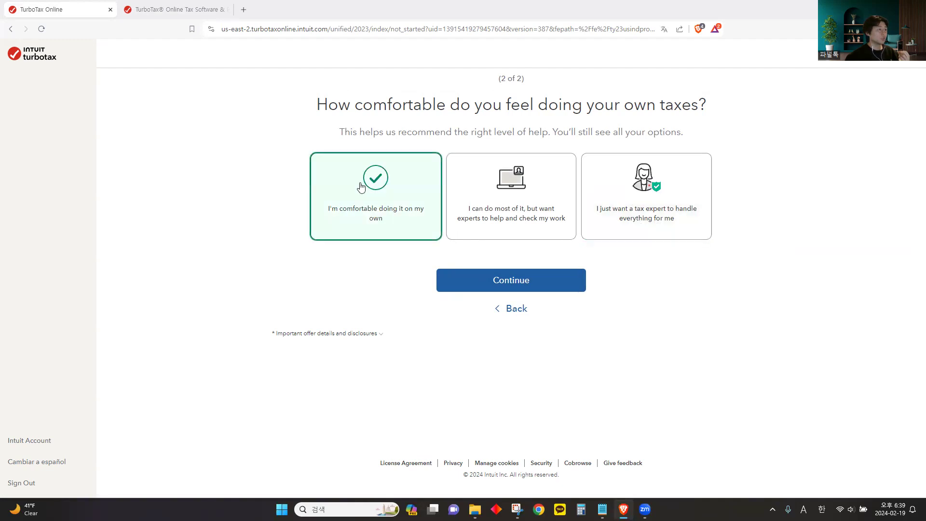
left_click(514, 285)
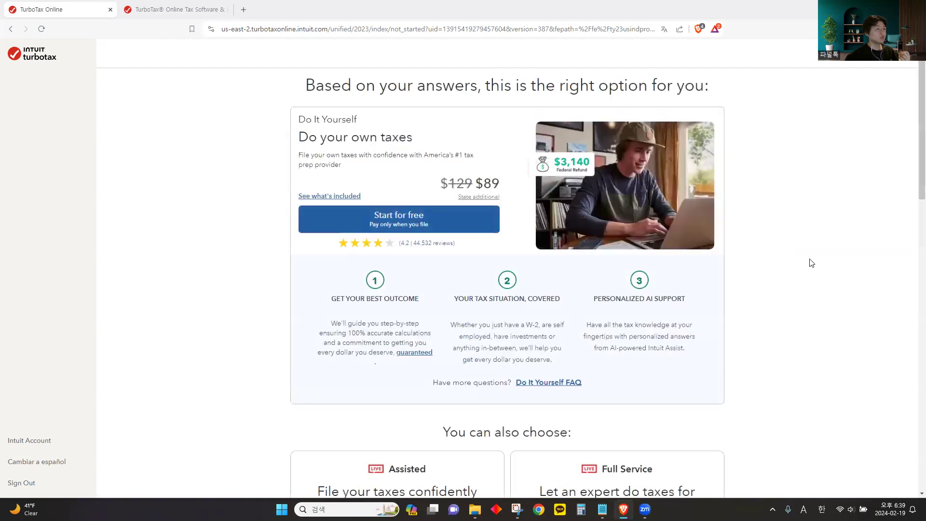
- Examine the price of the recommended Do It Yourself option
left_click_drag(477, 184, 503, 185)
left_click(447, 167)
scroll(468, 191, "down", 3)
left_click_drag(484, 185, 504, 187)
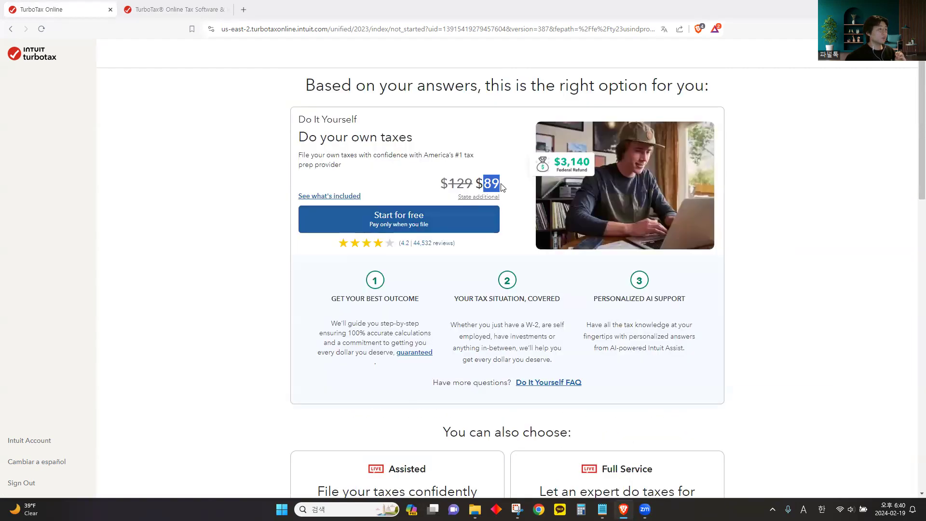
left_click(496, 184)
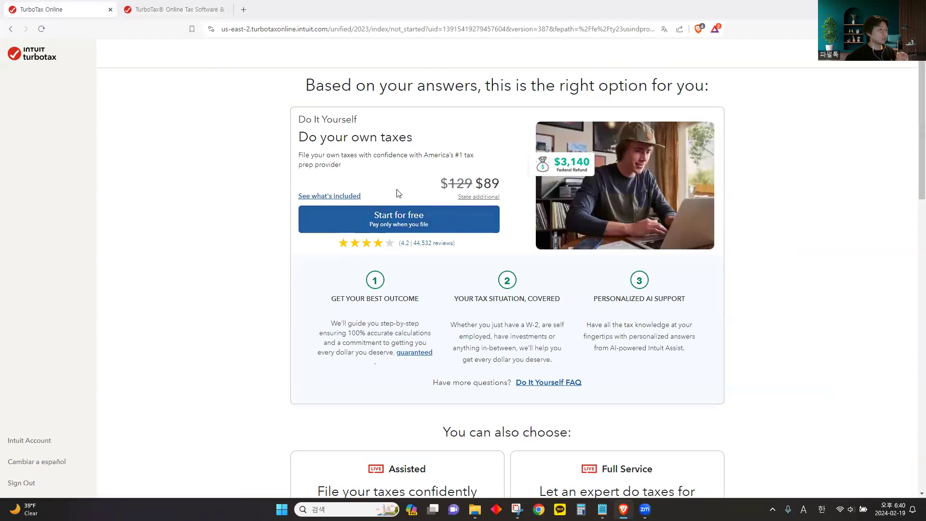
- Review what the Do It Yourself plans include, comparing the situations covered and the prices of each tier, and close the comparison
left_click(340, 197)
scroll(534, 236, "down", 2)
scroll(540, 182, "up", 2)
scroll(275, 221, "down", 2)
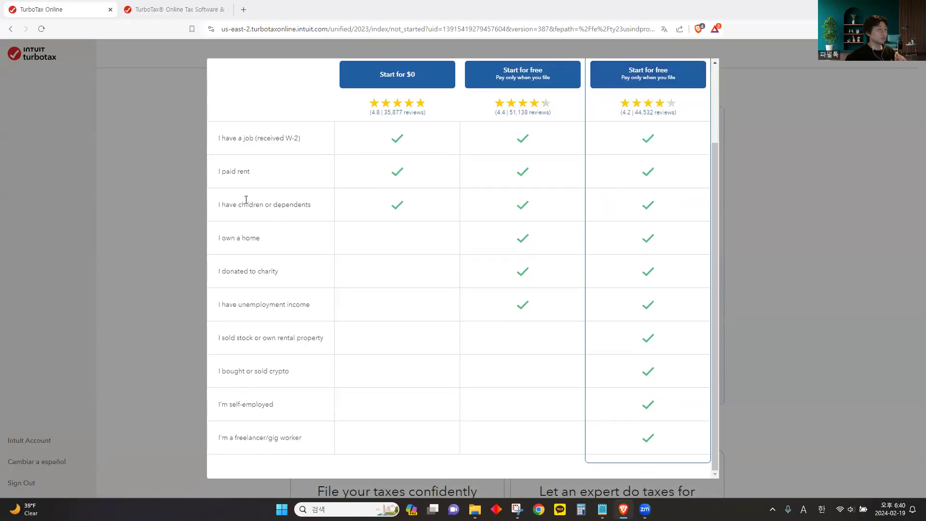
left_click_drag(626, 437, 244, 137)
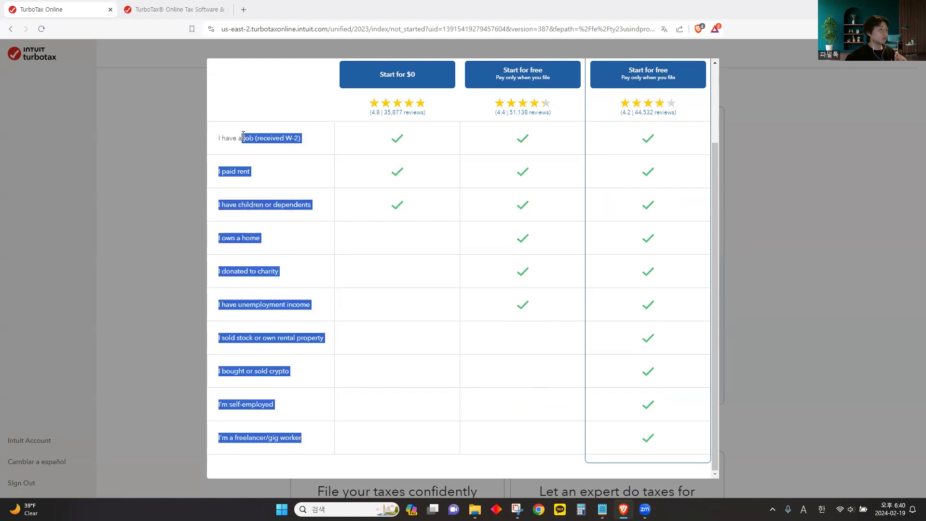
left_click(264, 163)
scroll(363, 214, "up", 1)
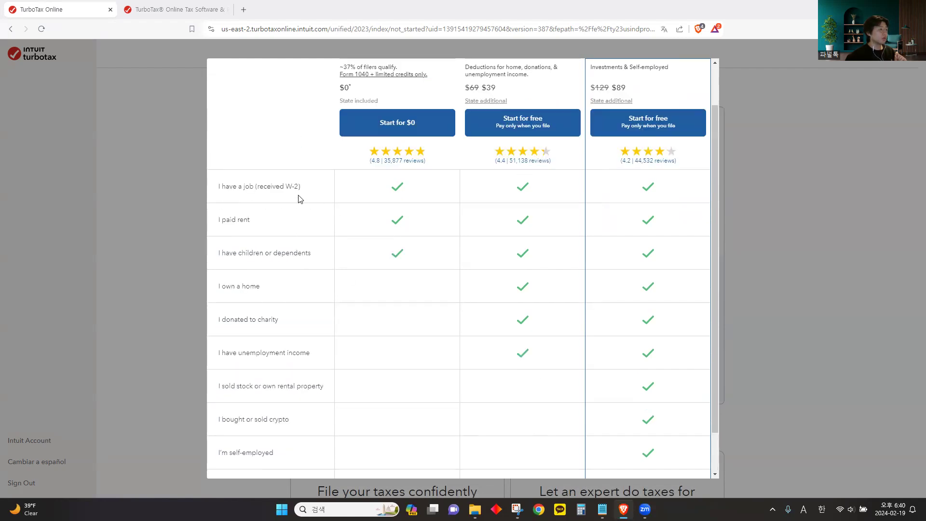
left_click_drag(281, 185, 304, 186)
left_click(279, 203)
left_click_drag(223, 220, 270, 218)
left_click(269, 218)
scroll(396, 222, "up", 1)
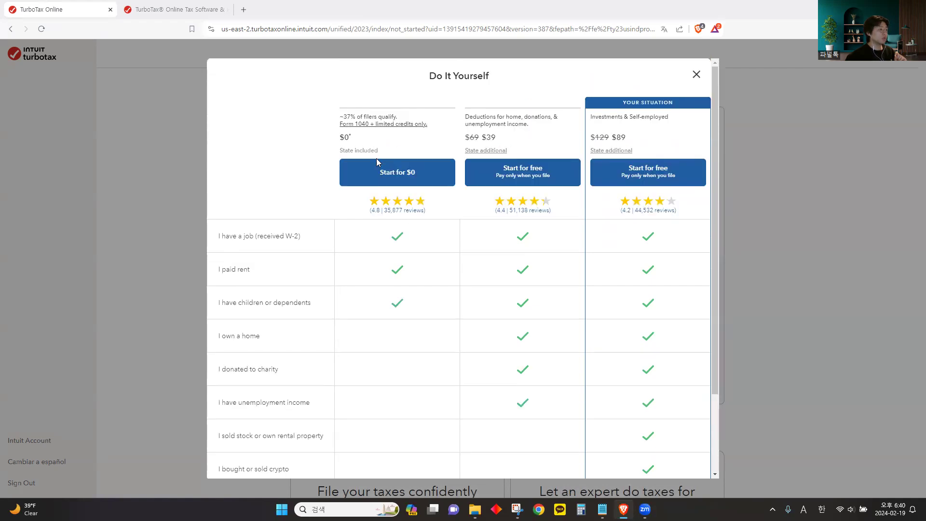
left_click(696, 76)
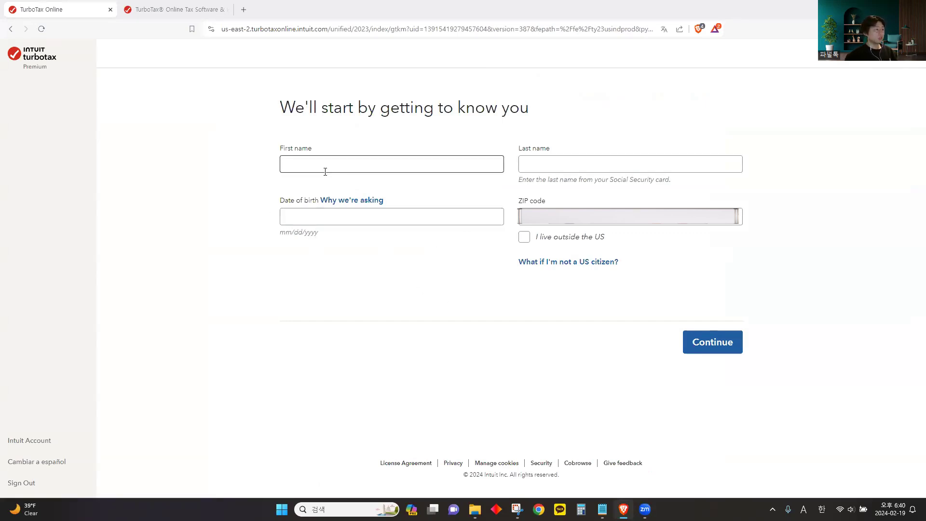
- Enter the taxpayer's first name, last name and date of birth, and submit the personal details
left_click(383, 166)
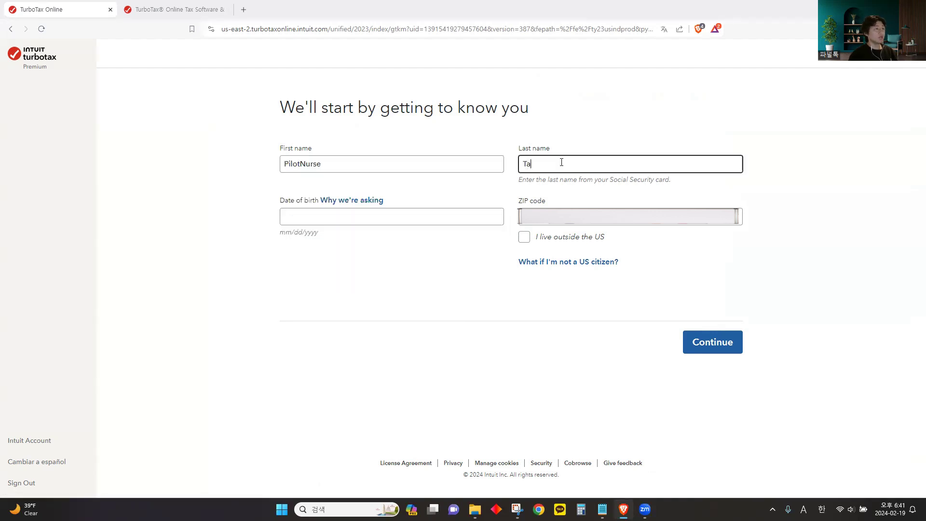
left_click(376, 219)
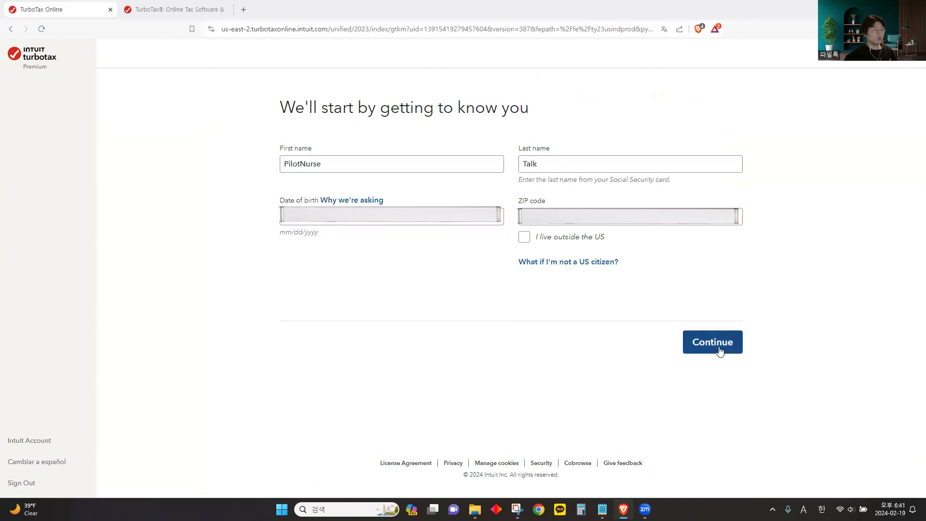
left_click(719, 348)
- Answer that last year's taxes were self-filed with "I filed my own taxes" and continue
left_click_drag(375, 107, 649, 110)
left_click(634, 117)
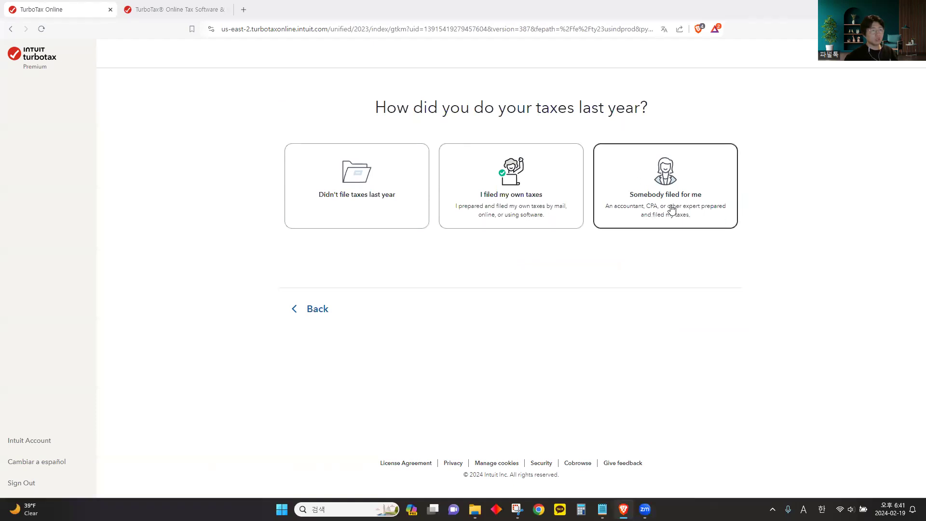
left_click(535, 219)
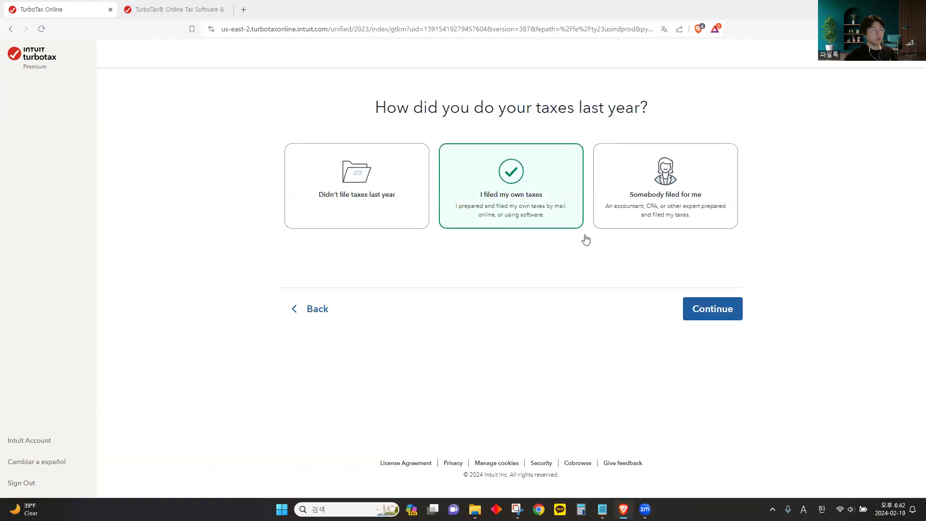
left_click(708, 315)
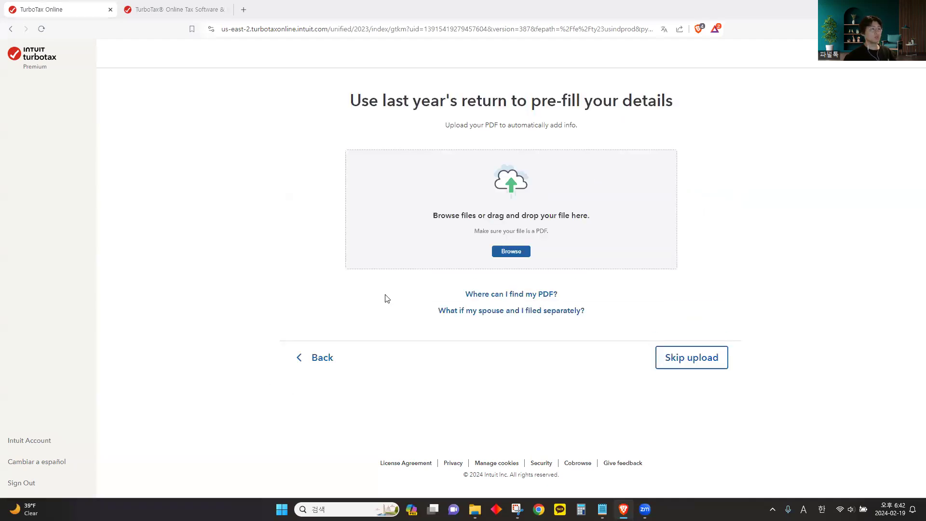
- Read the offer to pre-fill details from last year's return and skip the PDF upload
left_click_drag(348, 100, 689, 103)
left_click(680, 111)
left_click_drag(351, 105, 698, 109)
left_click(684, 111)
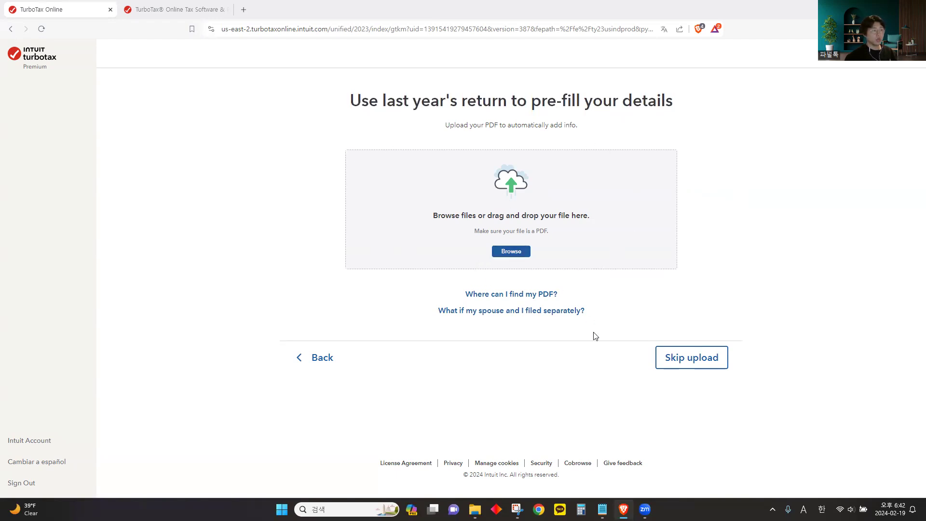
left_click(684, 358)
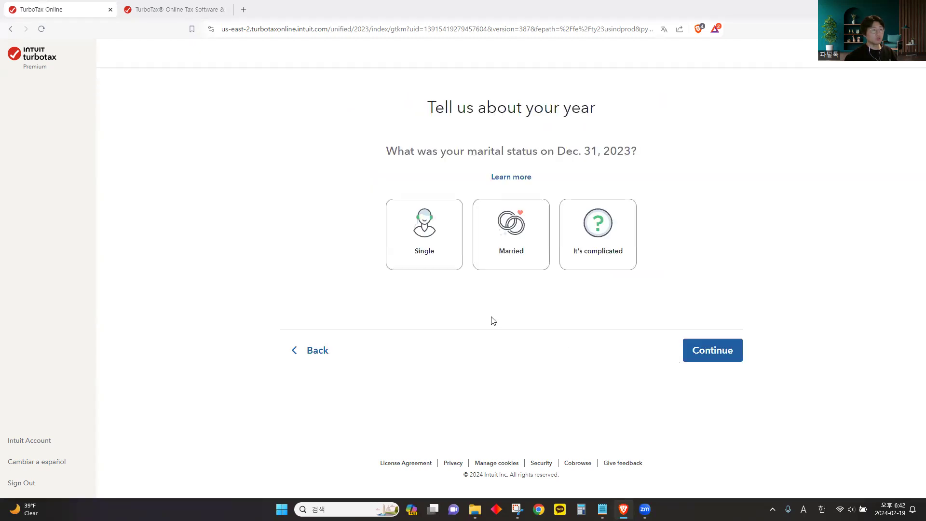
- Set the marital status on Dec. 31, 2023 to Married and mark "Owned a home" for 2023
left_click_drag(558, 152, 602, 154)
left_click(365, 160)
left_click(511, 241)
scroll(630, 291, "down", 1)
left_click_drag(545, 267, 560, 268)
left_click(594, 271)
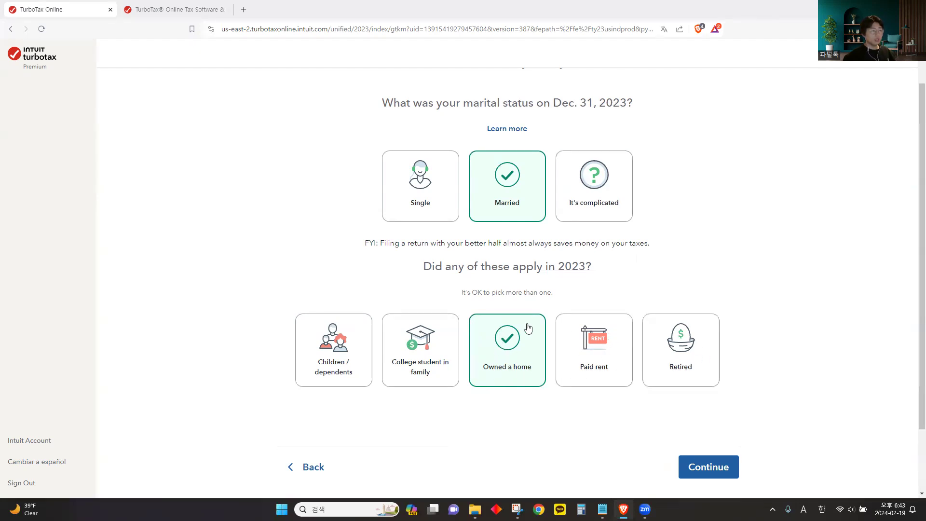
- Submit the marital status and home ownership answers and read the 2023 income question, including the note about answering for the spouse
left_click(698, 465)
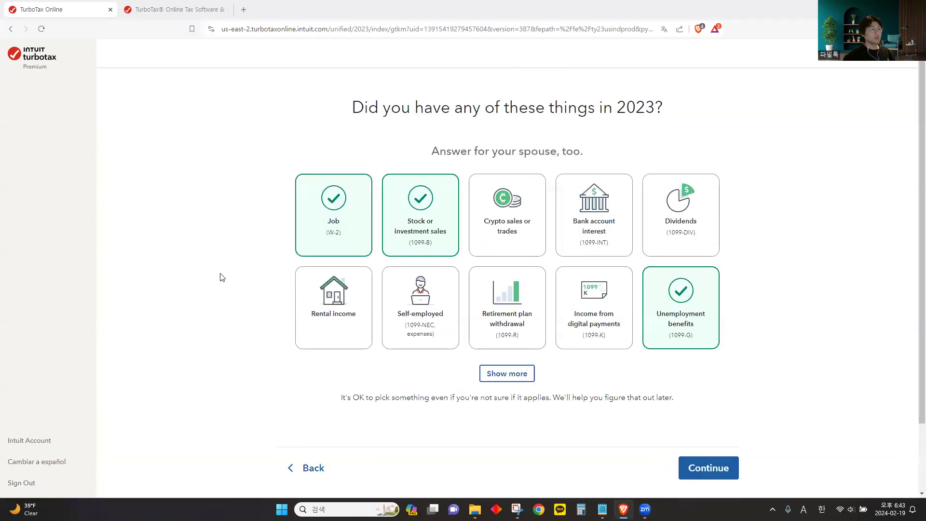
left_click_drag(390, 107, 673, 117)
left_click(600, 153)
left_click_drag(431, 153, 500, 153)
left_click(442, 152)
left_click_drag(432, 152, 593, 157)
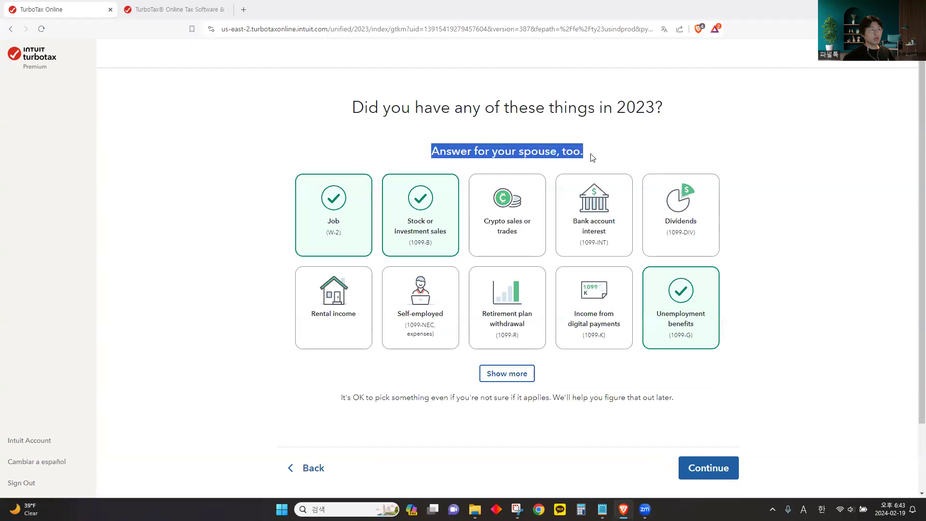
left_click(600, 157)
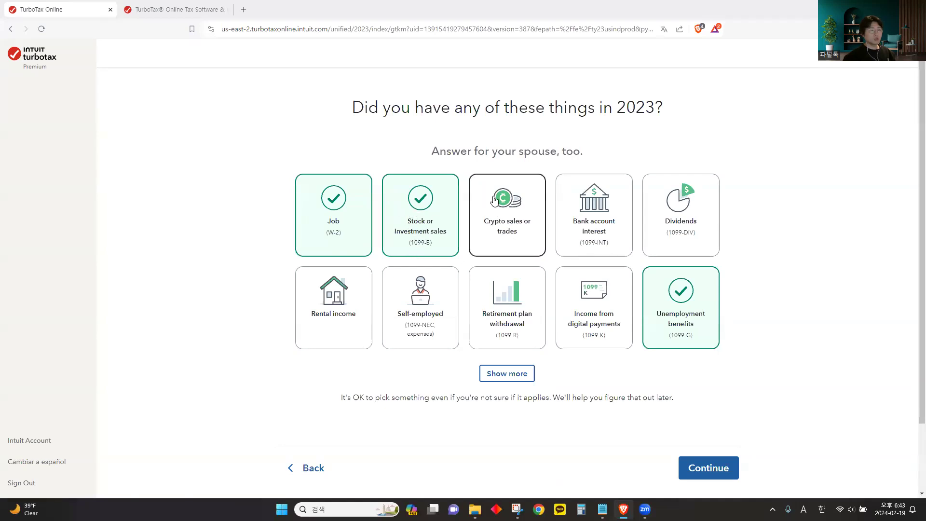
- Mark Crypto sales or trades, Bank account interest, Dividends and Income from digital payments for 2023, and unmark Unemployment benefits
left_click(497, 226)
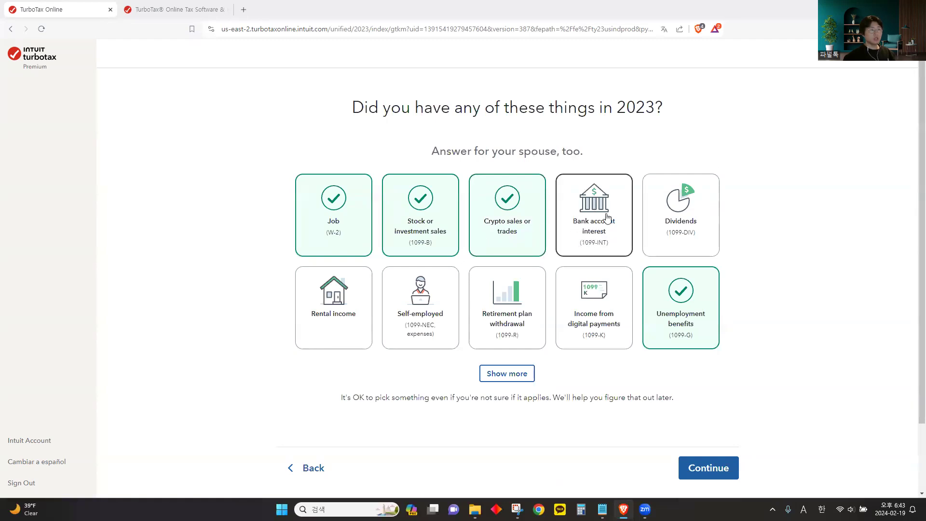
left_click(577, 234)
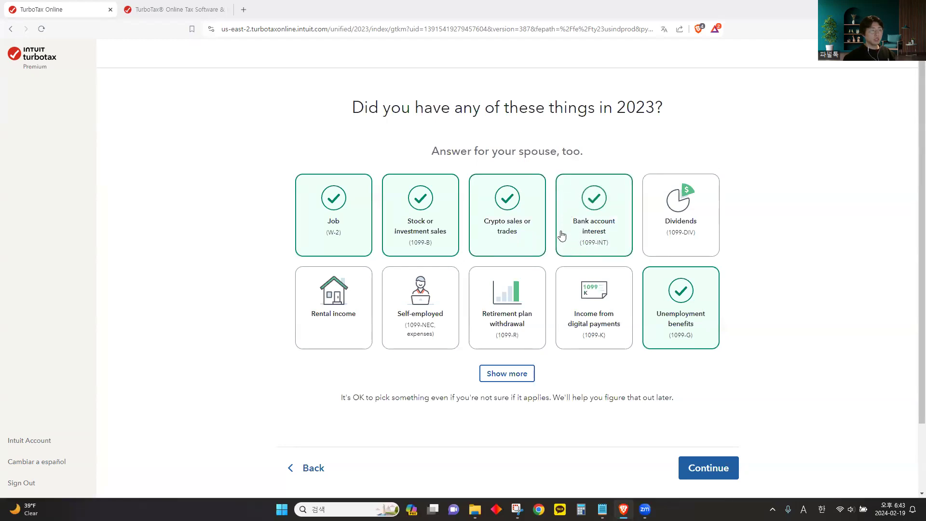
left_click(685, 242)
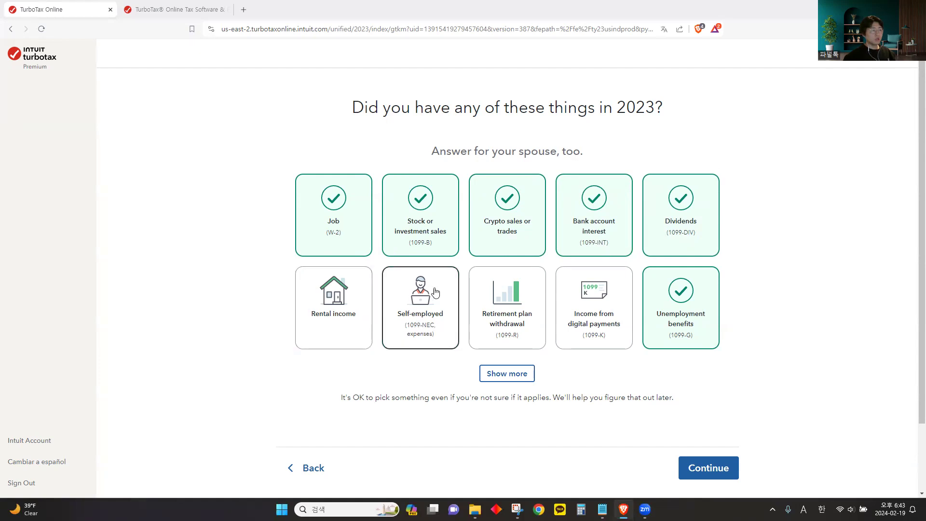
left_click(592, 316)
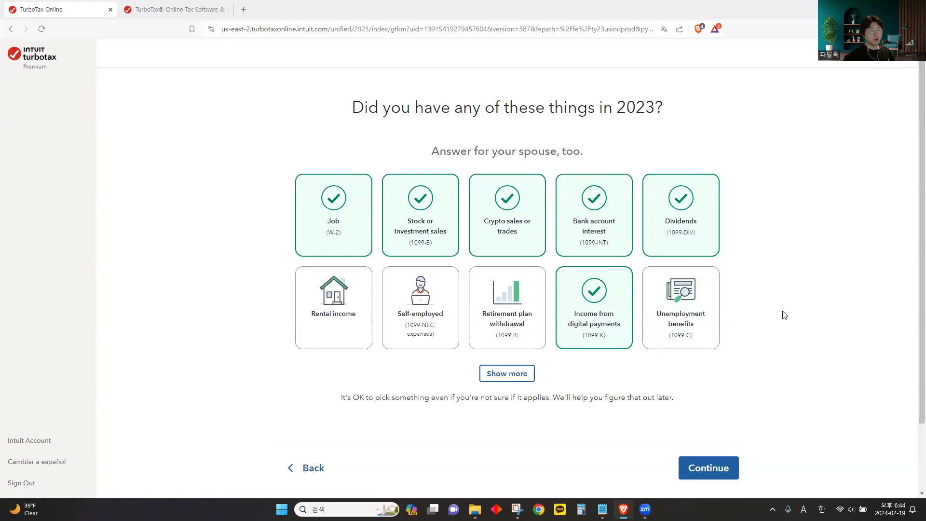
- Show more 2023 situations, mark Medical expenses and submit the selections
scroll(758, 327, "down", 1)
left_click(504, 326)
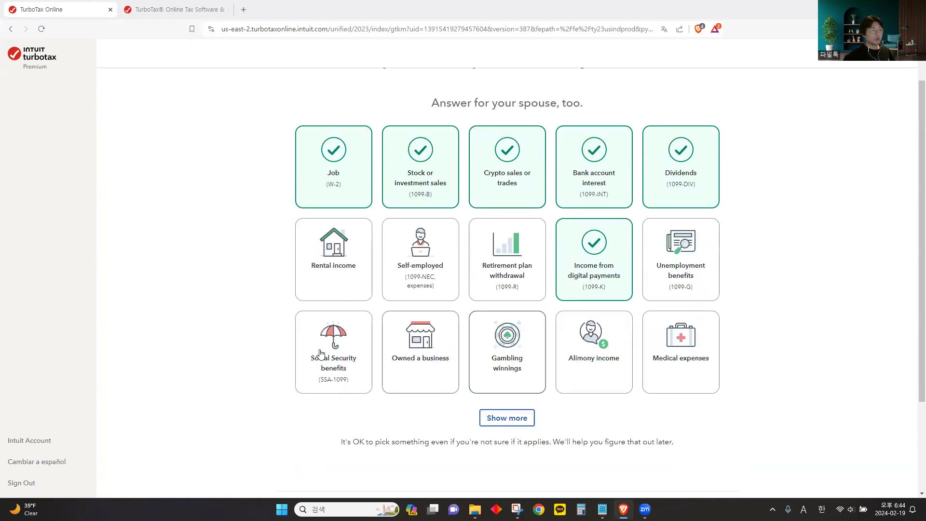
left_click(676, 346)
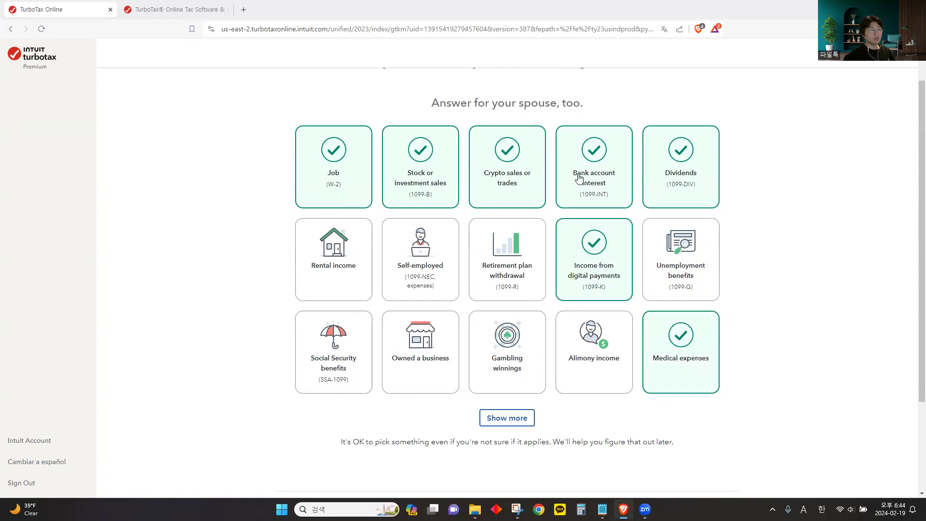
scroll(454, 359, "down", 2)
left_click(713, 416)
- Review the summary of spouse details, income forms and tax breaks to prepare, and keep going
left_click(437, 206)
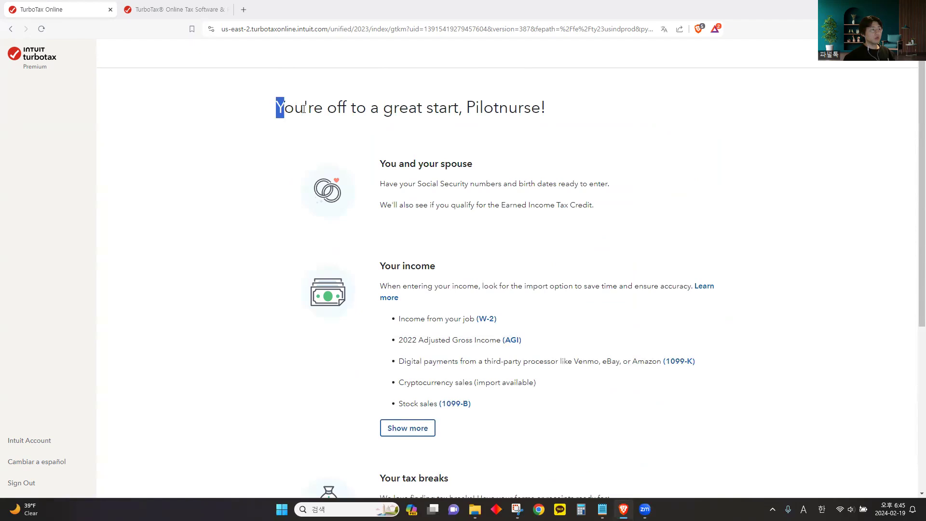
scroll(342, 105, "down", 4)
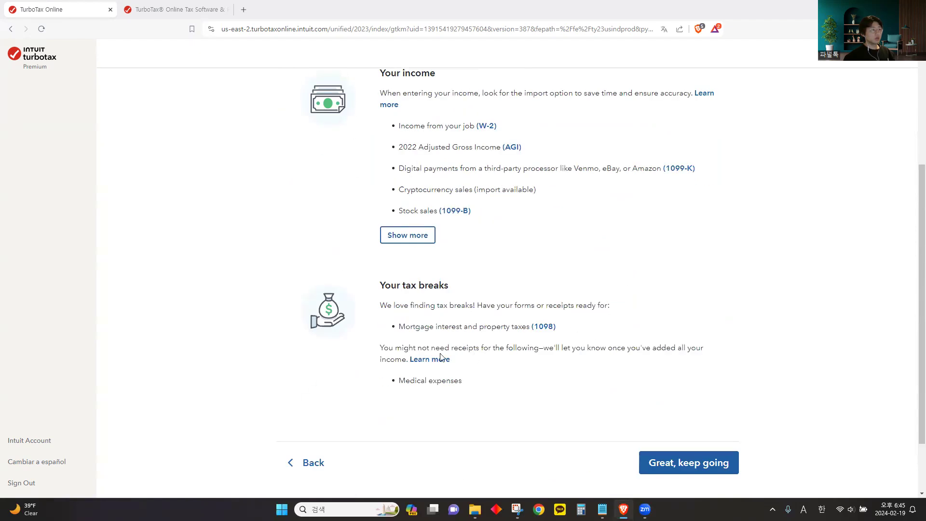
left_click(682, 468)
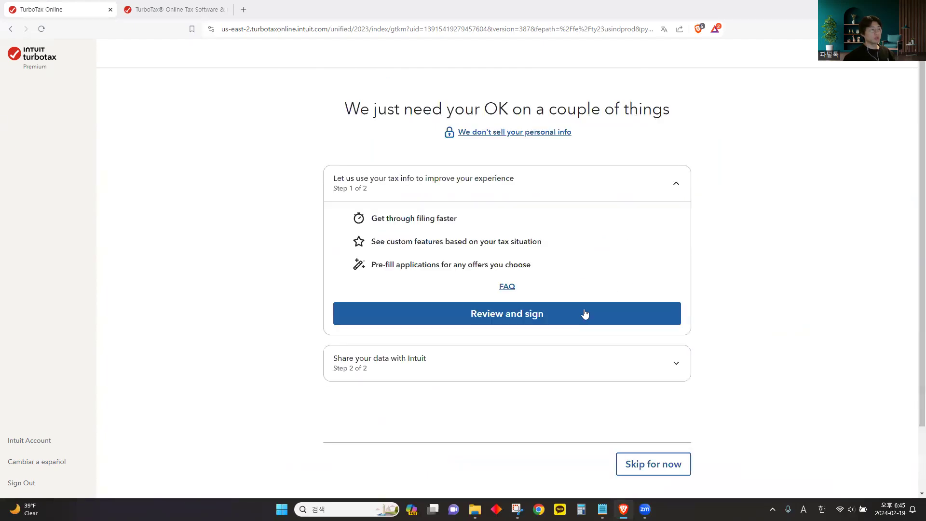
- Sign the tax info use consent with both spouses' full names, mark filing jointly and Signed on 02/19/2024, and agree
left_click(585, 313)
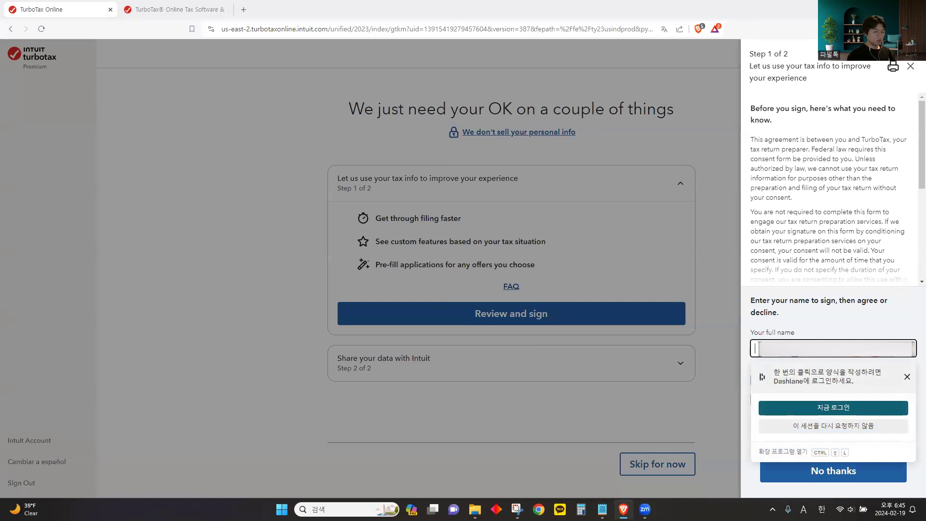
type("p")
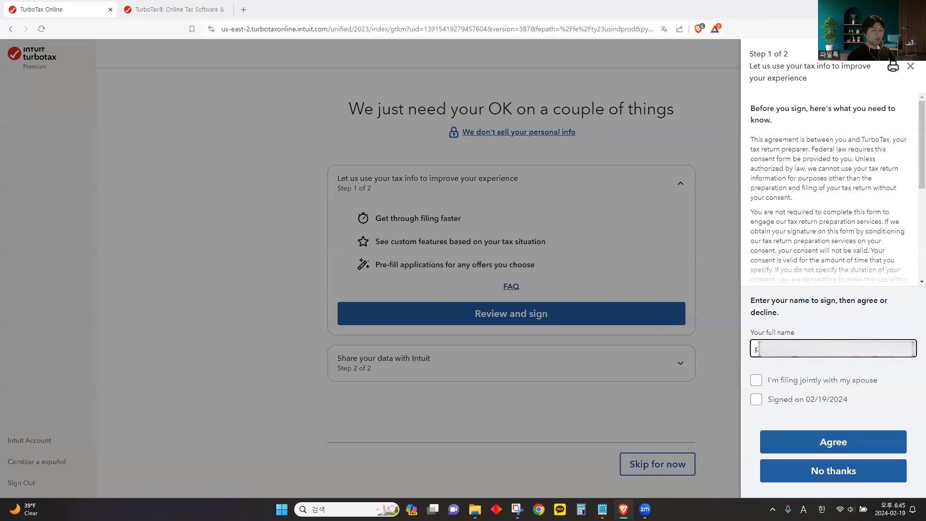
left_click(756, 380)
left_click(757, 400)
left_click(779, 368)
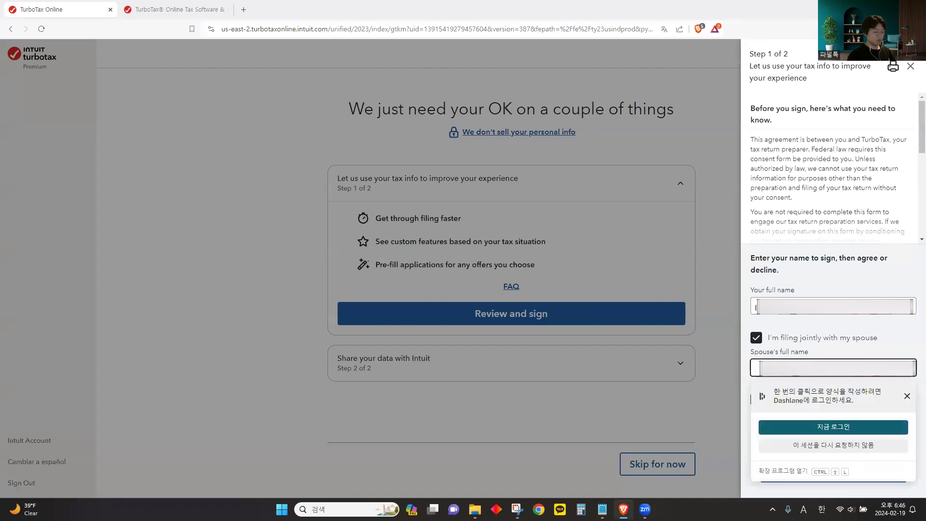
type("n")
left_click(831, 442)
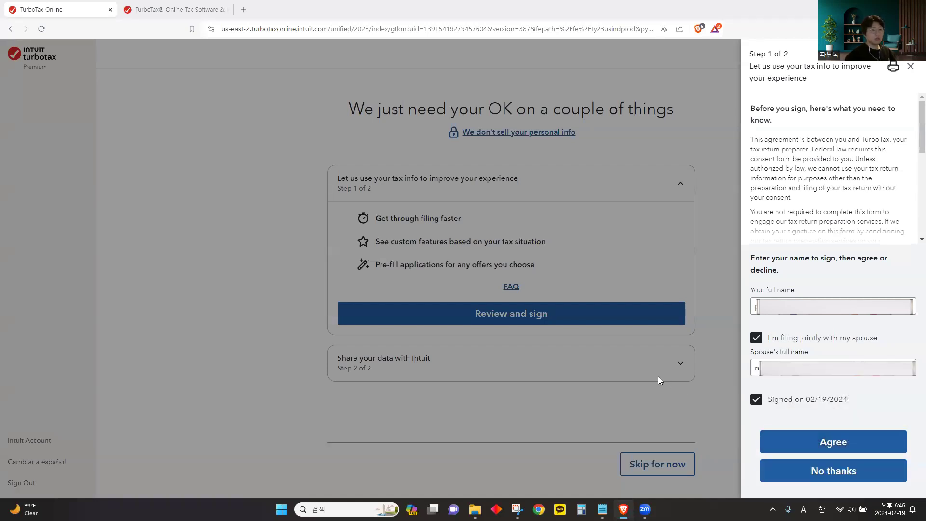
- Proceed through the Intuit data sharing consent and the time estimate to start the personal info section
left_click(548, 406)
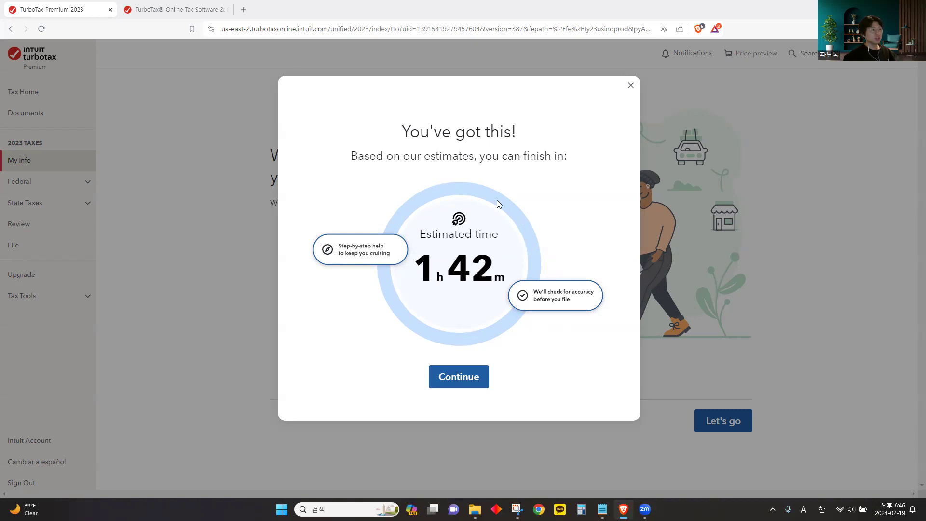
left_click(460, 383)
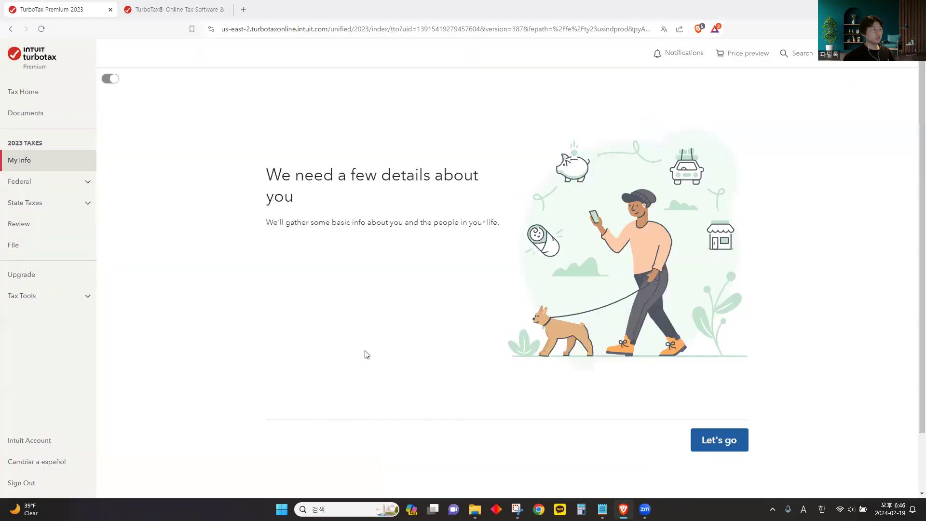
left_click(717, 446)
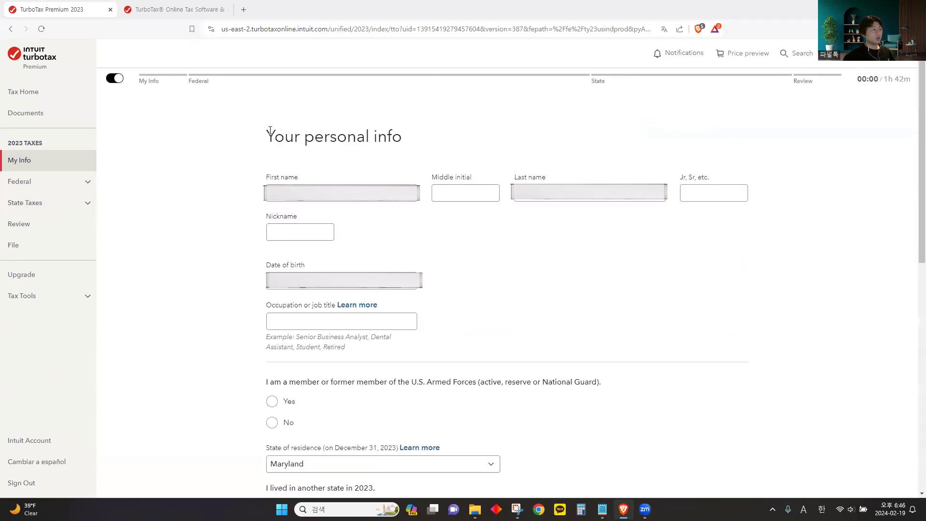
- Fill in the taxpayer's occupation and answer No to being a current or former U.S. Armed Forces member
triple_click(283, 134)
left_click_drag(271, 138, 440, 140)
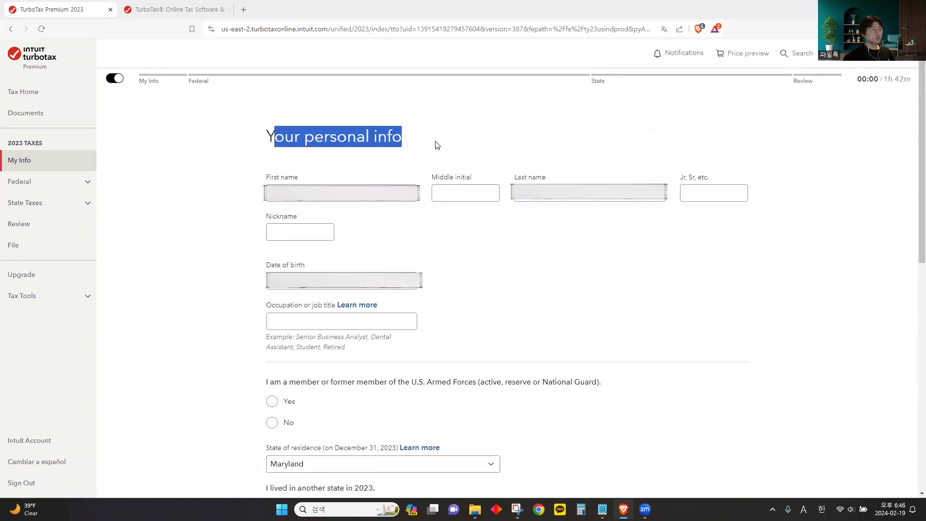
scroll(318, 299, "down", 3)
left_click_drag(412, 237, 602, 237)
left_click(321, 265)
left_click(272, 278)
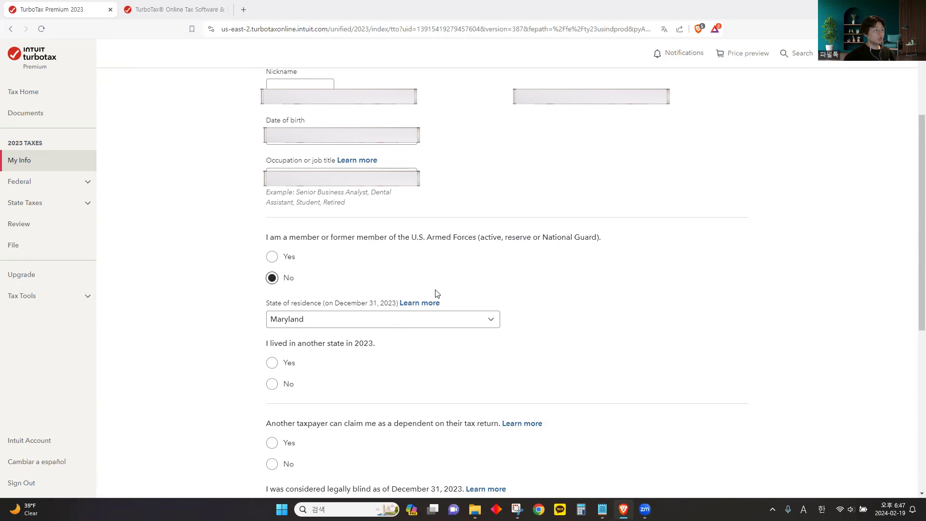
- Keep Maryland as the state of residence on December 31, 2023 and answer No to having lived in another state
scroll(445, 294, "down", 1)
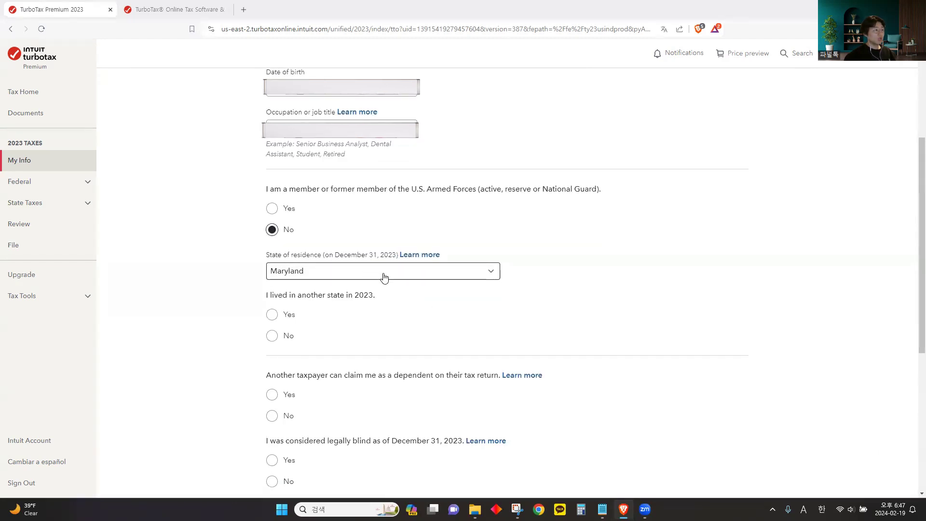
left_click_drag(385, 256, 398, 256)
left_click(393, 257)
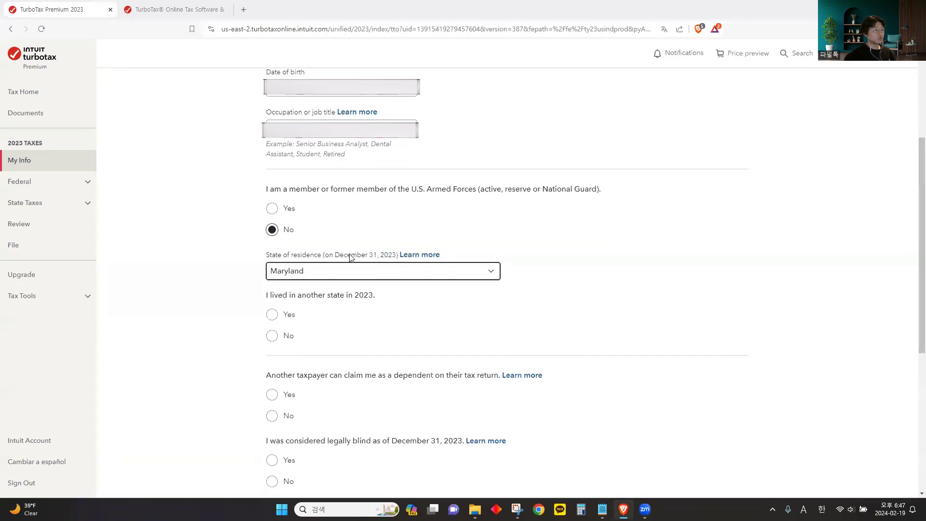
left_click(334, 271)
left_click(287, 470)
scroll(271, 304, "down", 1)
left_click_drag(310, 248, 392, 250)
left_click(393, 251)
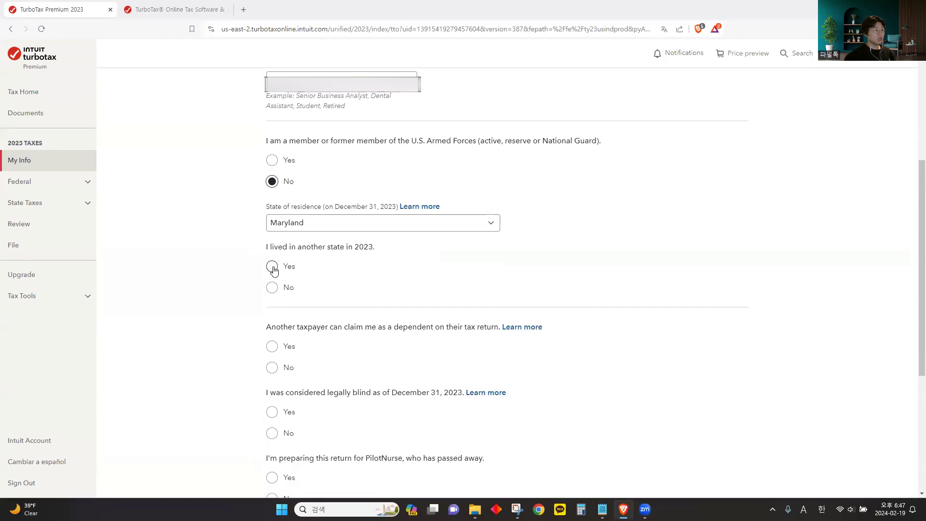
left_click(273, 290)
- Answer No to being claimed as a dependent by another taxpayer and No to being legally blind
scroll(279, 244, "down", 3)
left_click_drag(267, 183, 481, 182)
left_click(427, 183)
left_click(285, 224)
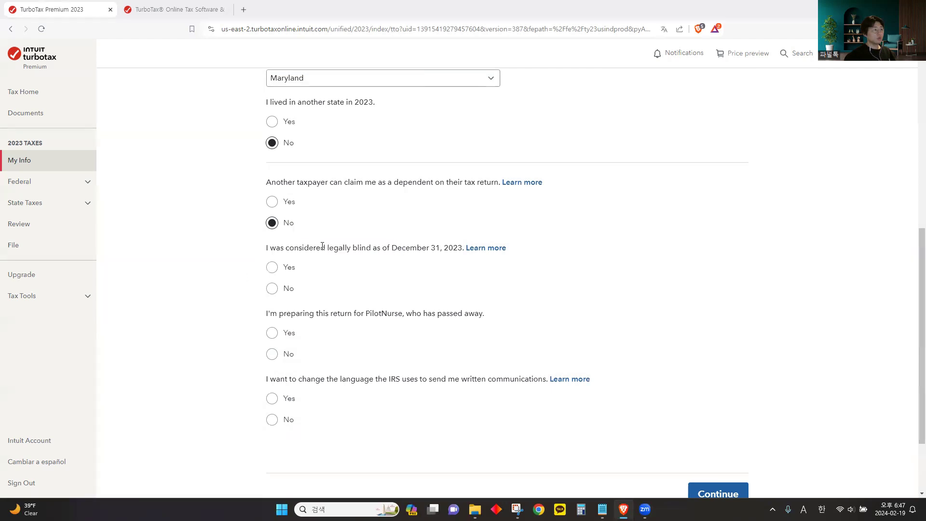
left_click_drag(331, 249, 374, 249)
left_click(272, 288)
- Answer No to preparing the return for a taxpayer who has passed away
scroll(266, 297, "down", 2)
left_click(272, 257)
left_click_drag(270, 218, 462, 217)
left_click(370, 219)
left_click_drag(354, 218, 437, 219)
left_click(401, 228)
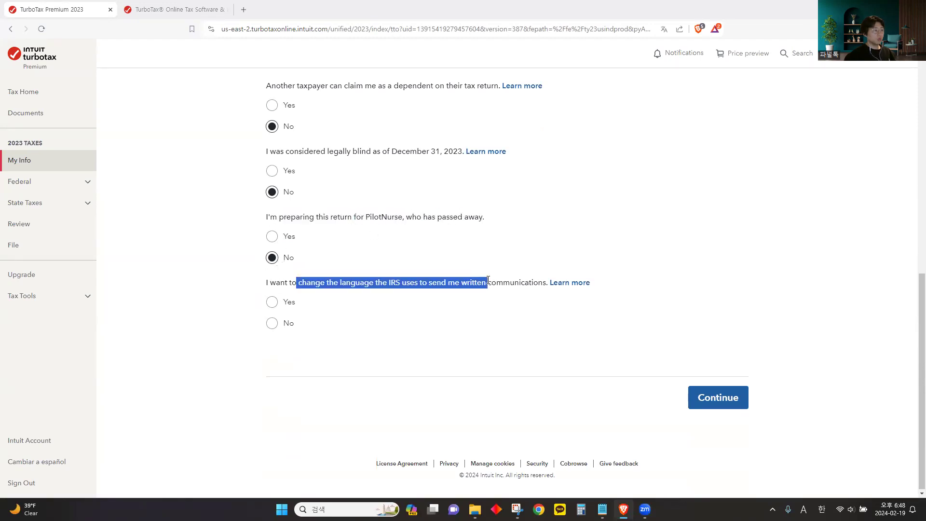
- Answer No to changing the language the IRS uses for written communications
left_click_drag(291, 284, 456, 284)
left_click(418, 296)
left_click_drag(302, 285, 474, 286)
left_click(381, 312)
left_click(273, 324)
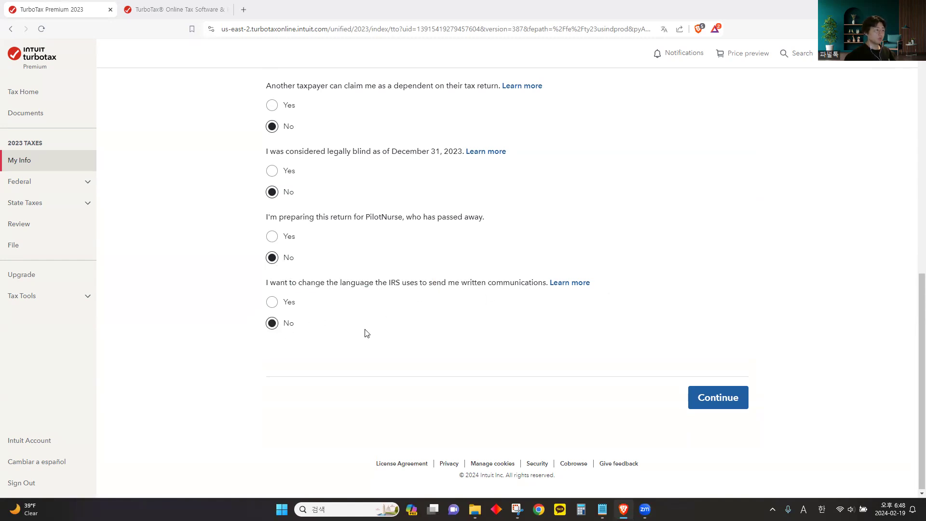
- Submit the taxpayer's personal info, enter the taxpayer's SSN or ITIN and continue
left_click(726, 403)
left_click(311, 214)
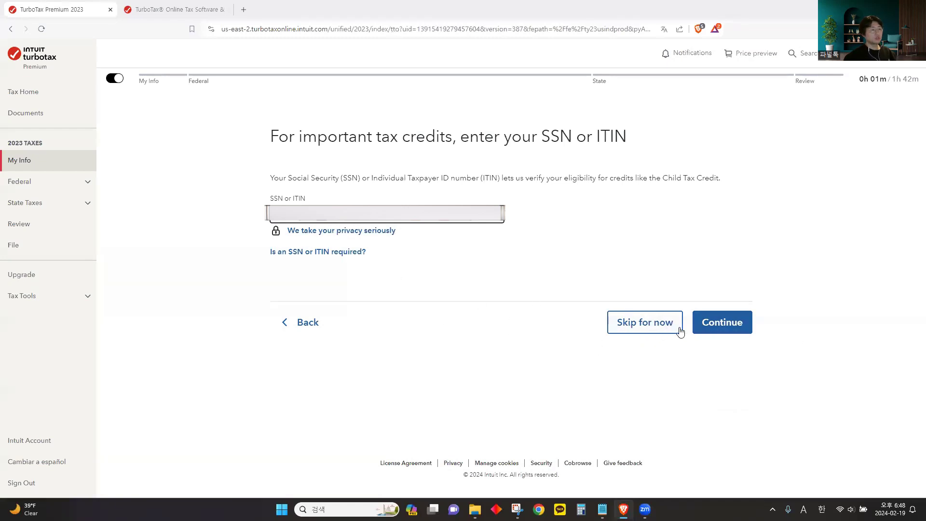
left_click(711, 331)
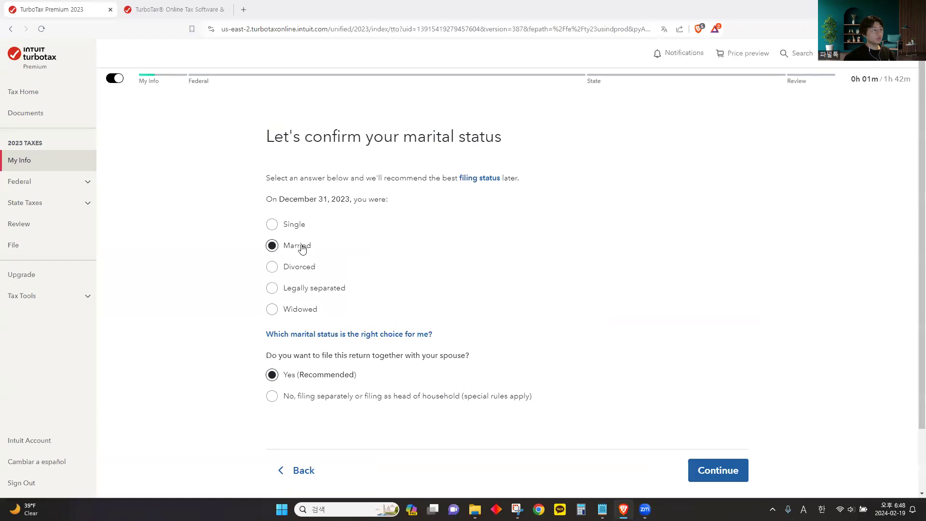
- Confirm the Married status with "Yes (Recommended)" for filing together with the spouse, and continue
scroll(289, 289, "down", 2)
left_click_drag(287, 281, 474, 285)
left_click(472, 283)
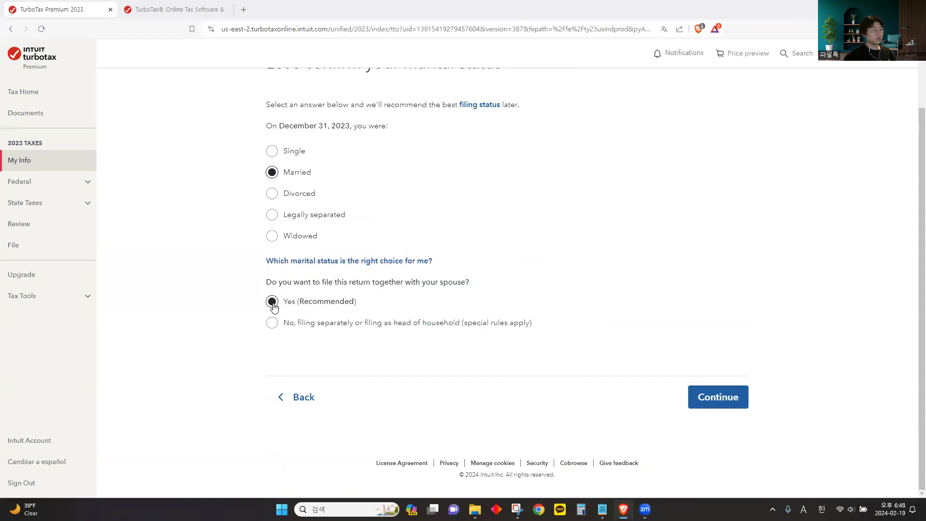
left_click(725, 408)
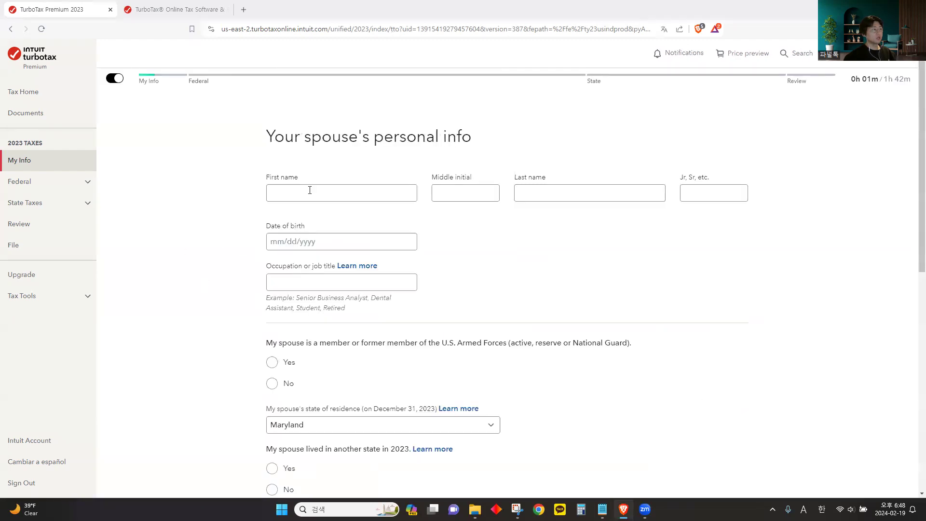
- Enter the spouse's first name, last name, date of birth and the occupation "student"
left_click_drag(268, 141, 486, 140)
left_click(486, 140)
left_click(339, 193)
- Answer No for the spouse on Armed Forces, another state, dependent, legally blind, passed away and IRS language change, and submit the page
scroll(271, 238, "down", 3)
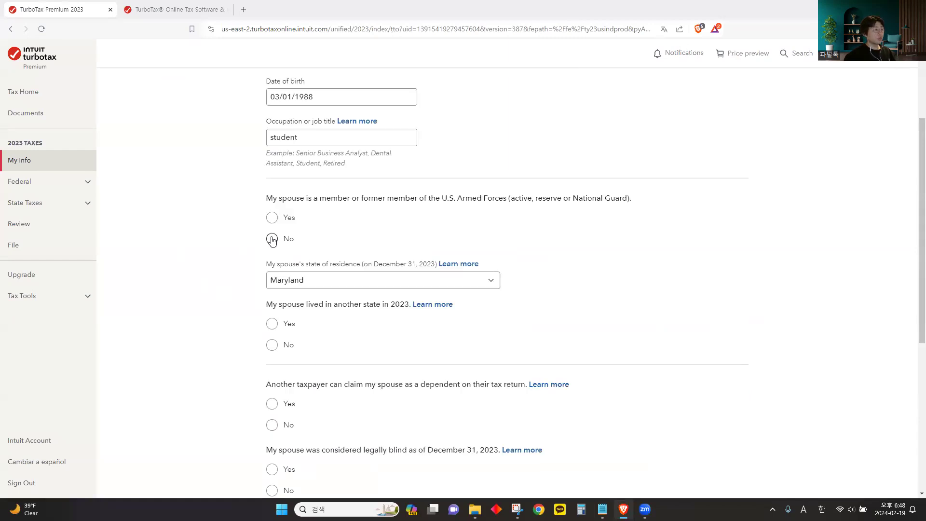
left_click(272, 239)
scroll(271, 240, "down", 2)
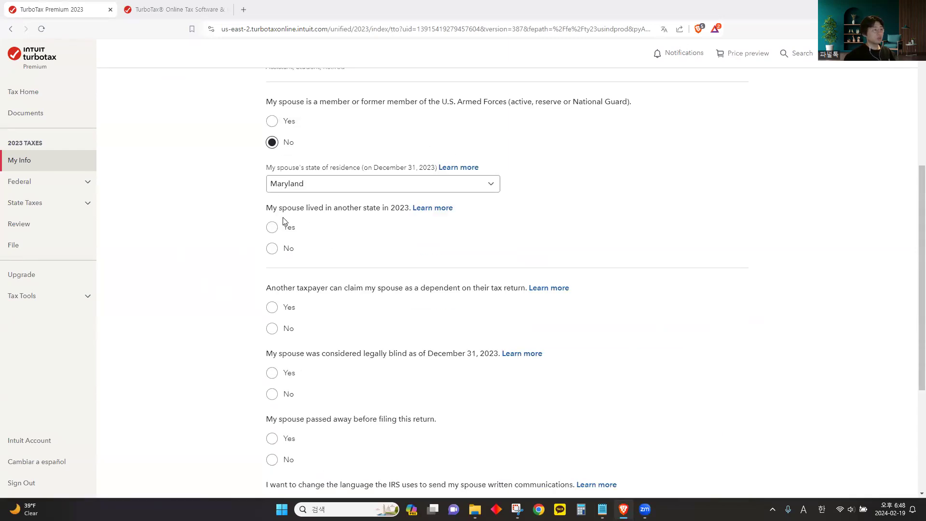
left_click(272, 248)
scroll(272, 248, "down", 3)
left_click(272, 184)
left_click(272, 250)
left_click(272, 315)
left_click(272, 380)
left_click(718, 455)
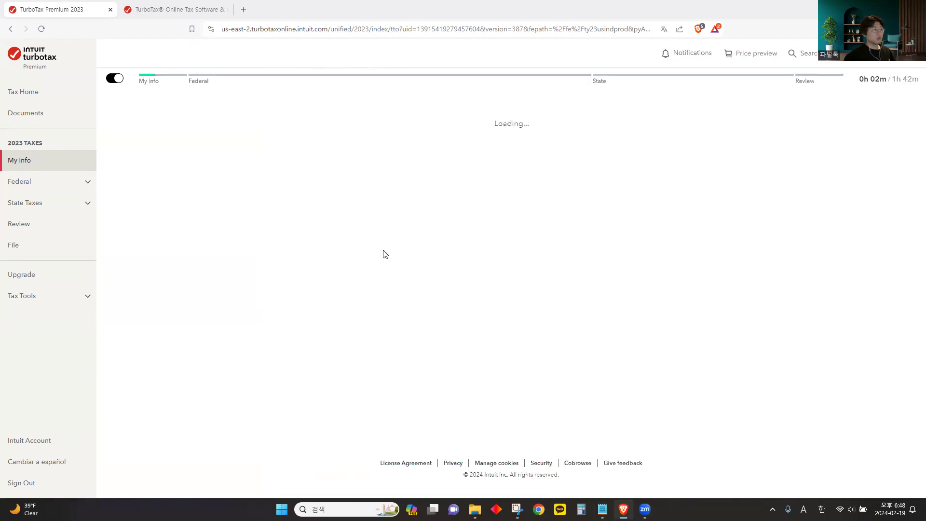
- Enter the spouse's SSN or ITIN and continue
left_click(351, 214)
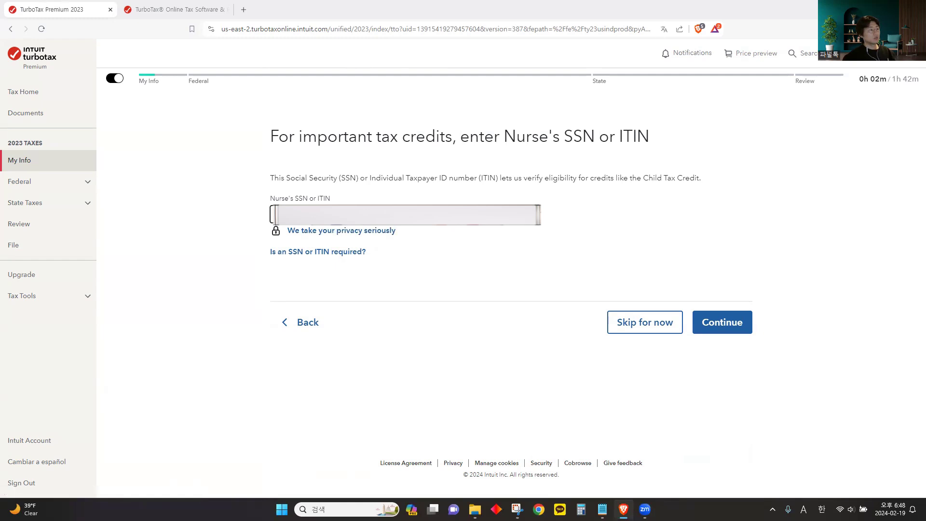
left_click_drag(318, 199, 336, 201)
left_click(710, 331)
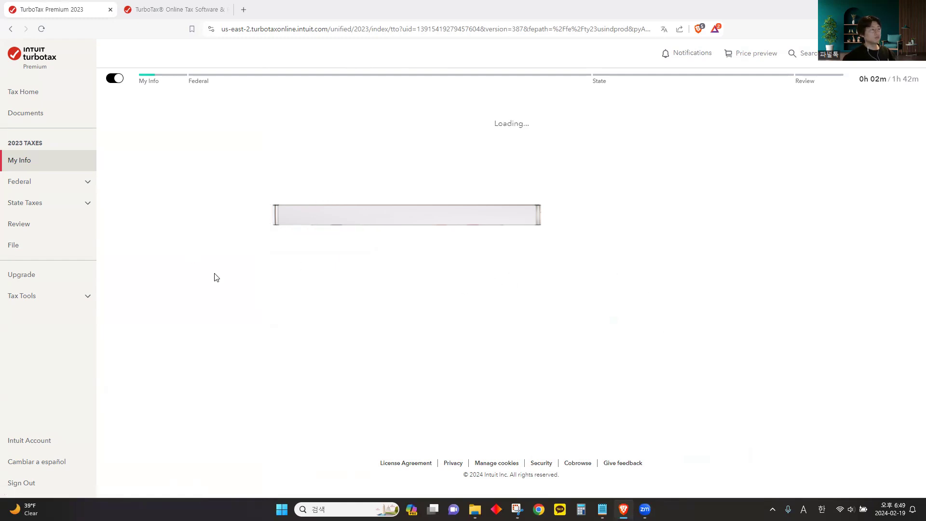
- Read the question on whether the spouse was a full-time student in 2023 and the "What counts as full-time?" explanation
left_click_drag(268, 135, 598, 133)
left_click(589, 134)
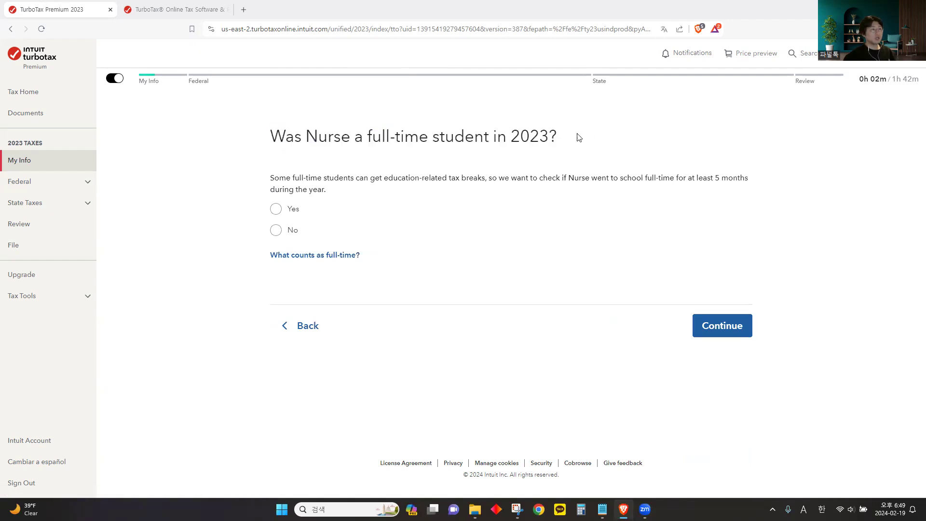
left_click_drag(332, 136, 571, 145)
left_click(571, 145)
left_click(327, 262)
left_click(441, 216)
left_click_drag(369, 137, 491, 138)
left_click(395, 151)
left_click_drag(264, 260, 367, 259)
left_click(332, 277)
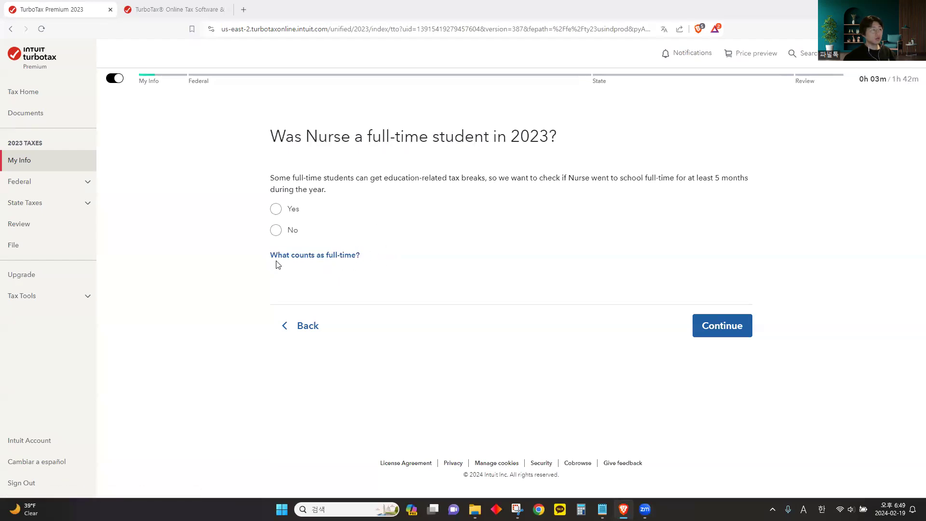
left_click(342, 258)
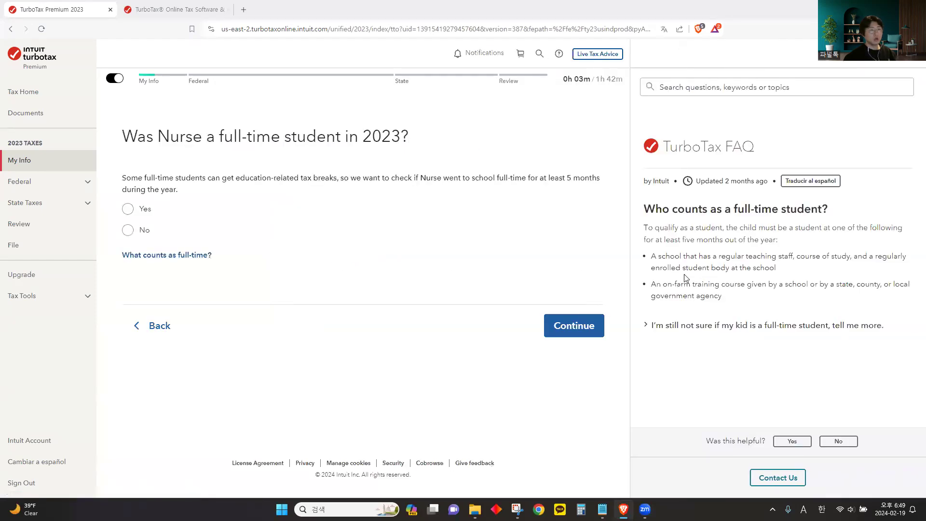
left_click_drag(645, 208, 861, 304)
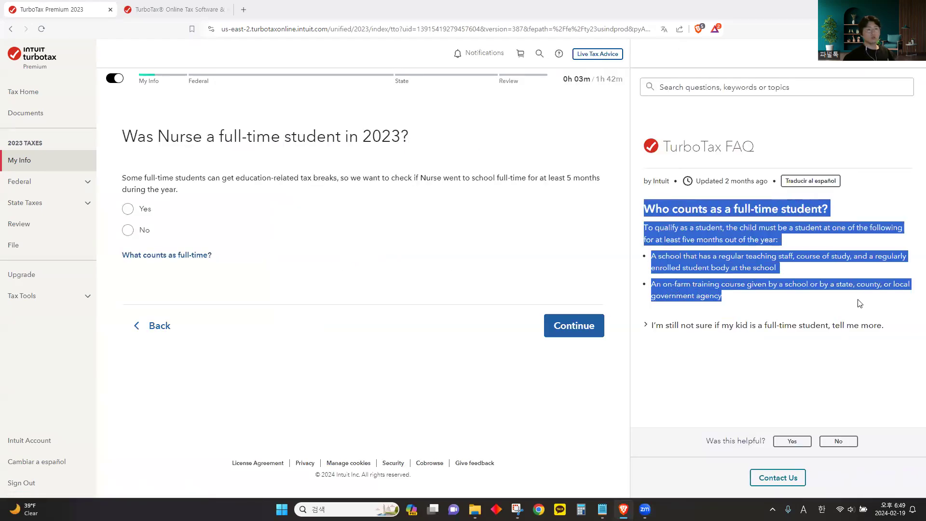
left_click(840, 287)
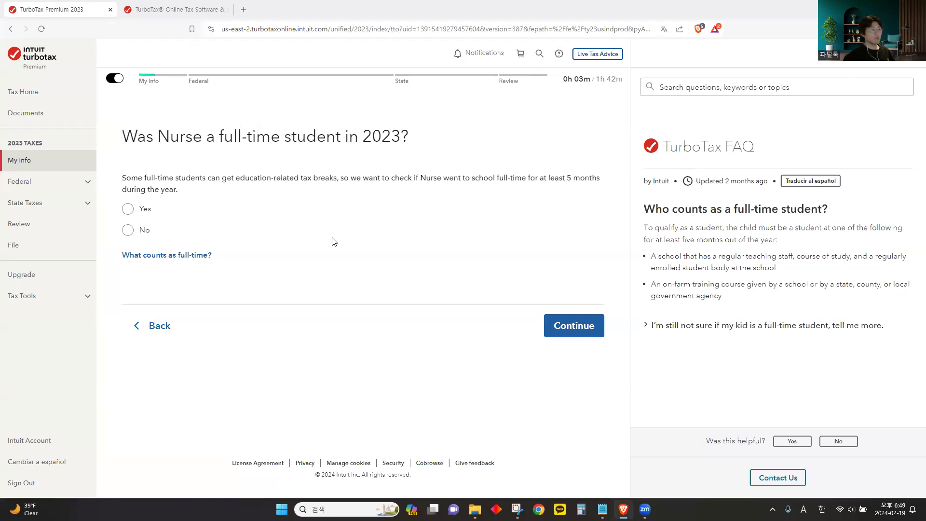
- Answer No for the spouse being a full-time student in 2023 and No for having children or supporting another person
left_click(128, 229)
left_click(719, 326)
left_click_drag(338, 137, 640, 140)
left_click(658, 184)
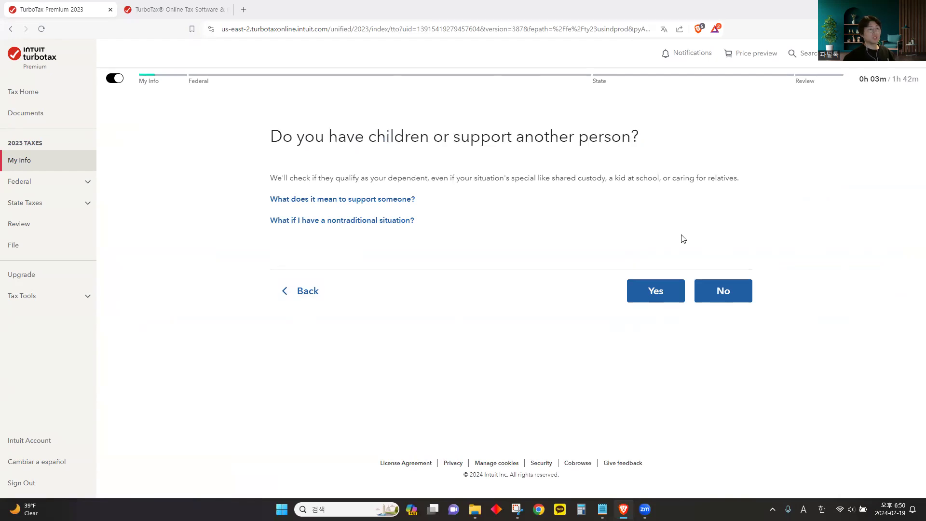
left_click(726, 298)
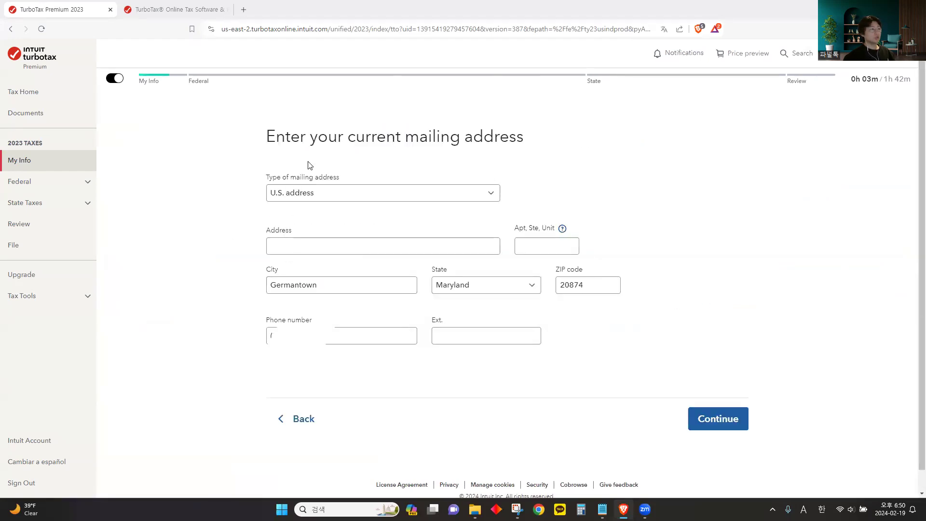
- Fill in the street address of the current mailing address and submit it through the follow-up page
left_click(339, 247)
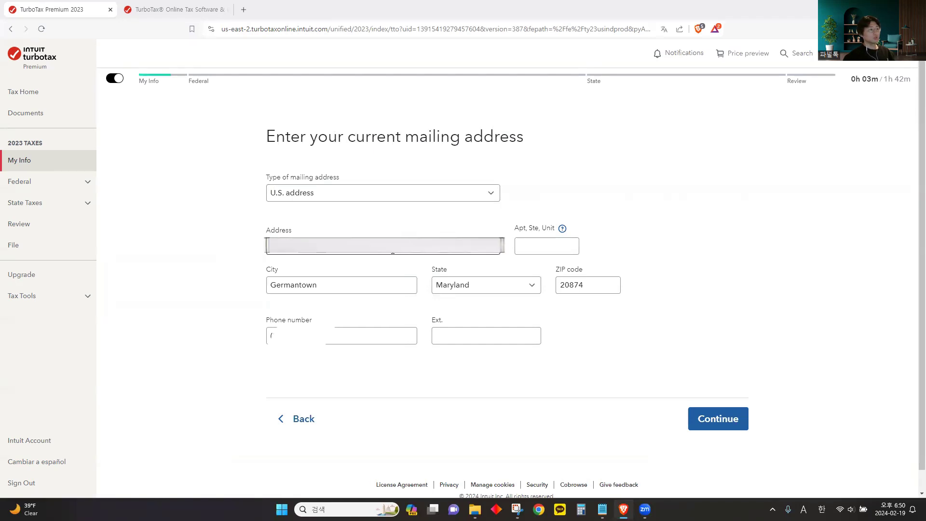
key("Return")
left_click_drag(274, 150, 564, 232)
left_click(694, 314)
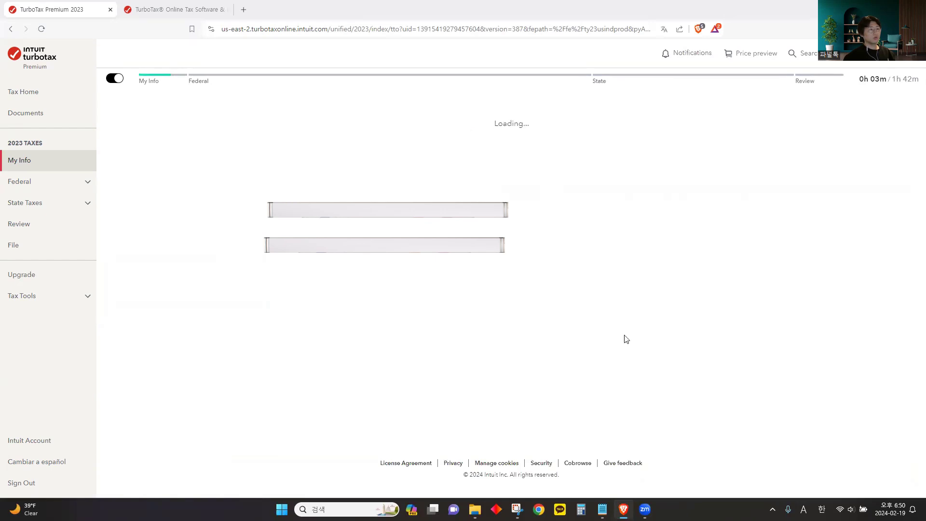
- Continue past the text message notifications page without opting in to either kind of alert
left_click_drag(249, 276, 447, 270)
left_click(480, 281)
left_click_drag(248, 284, 428, 285)
left_click(437, 287)
left_click_drag(311, 174, 587, 178)
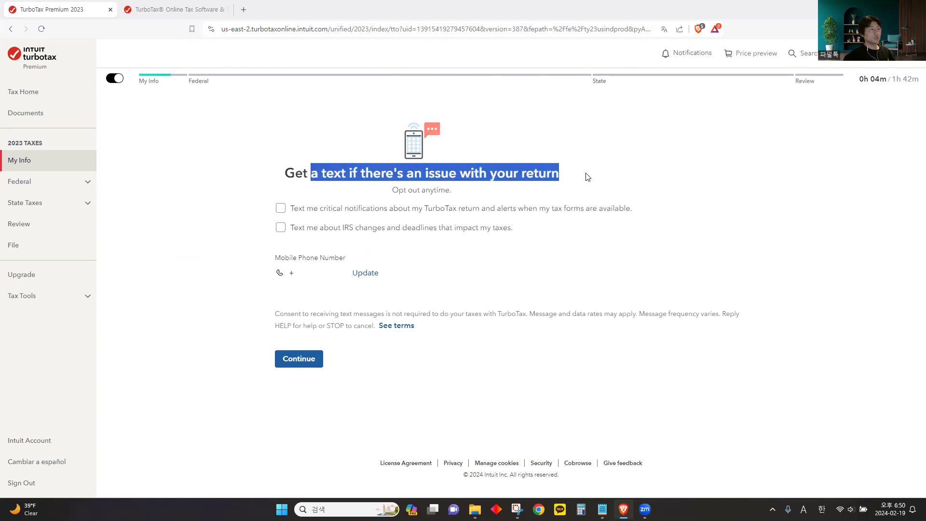
left_click(579, 178)
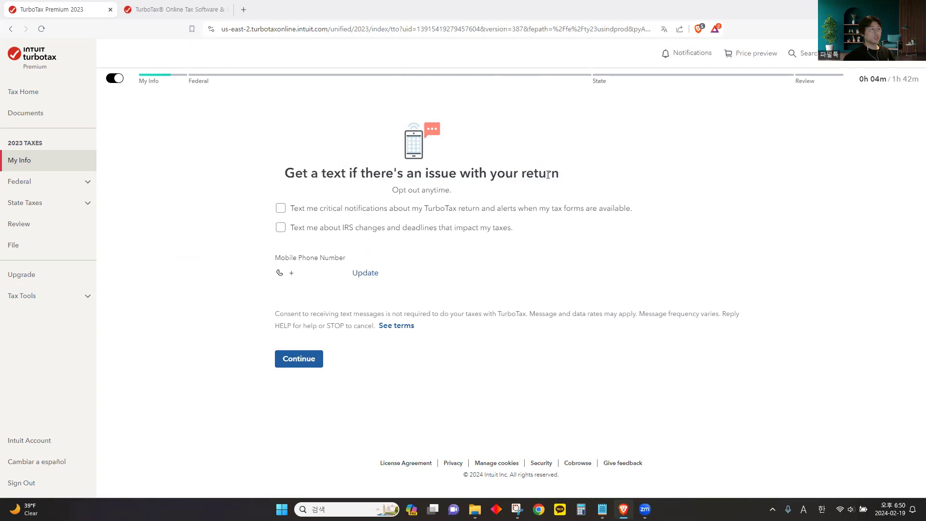
left_click(301, 360)
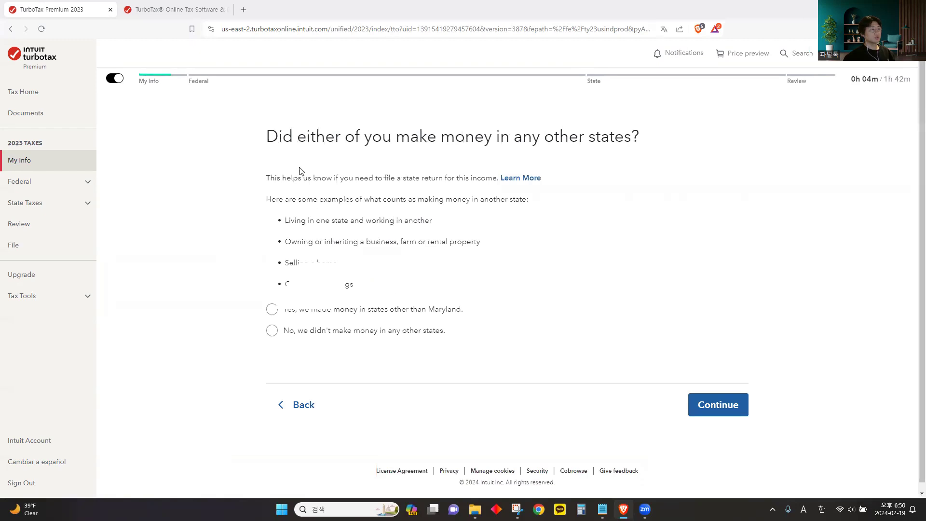
- Answer "No, we didn't make money in any other states" and continue
left_click_drag(640, 137, 285, 137)
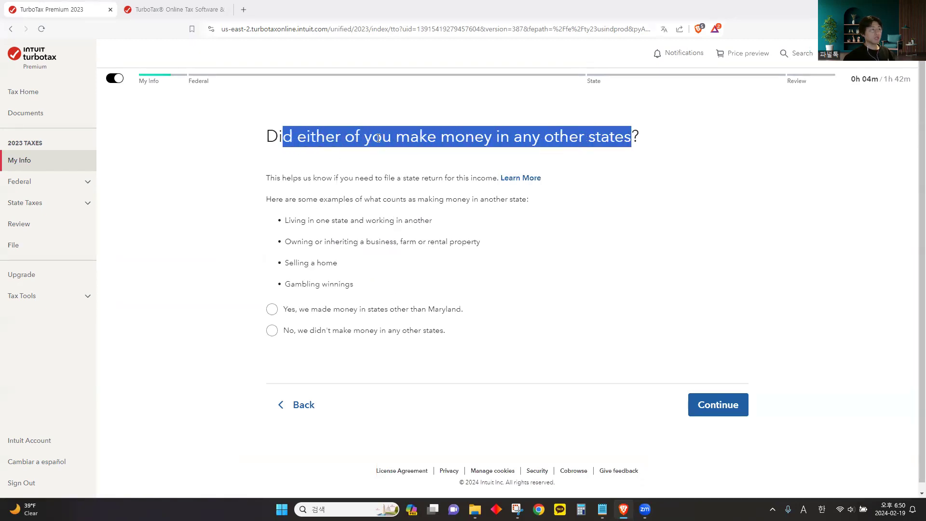
left_click(289, 140)
left_click(272, 330)
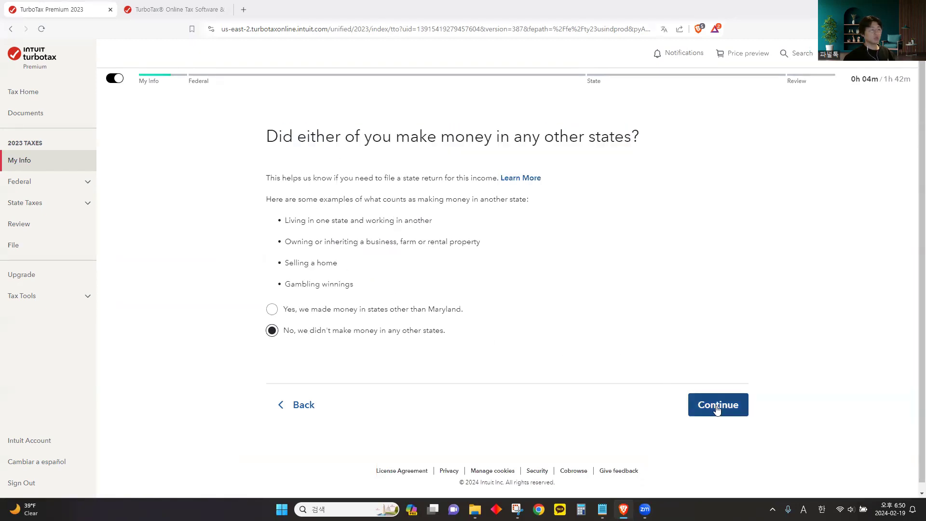
left_click(717, 405)
- Accept the Married Filing Jointly filing status and continue
left_click_drag(449, 136, 598, 142)
left_click(474, 213)
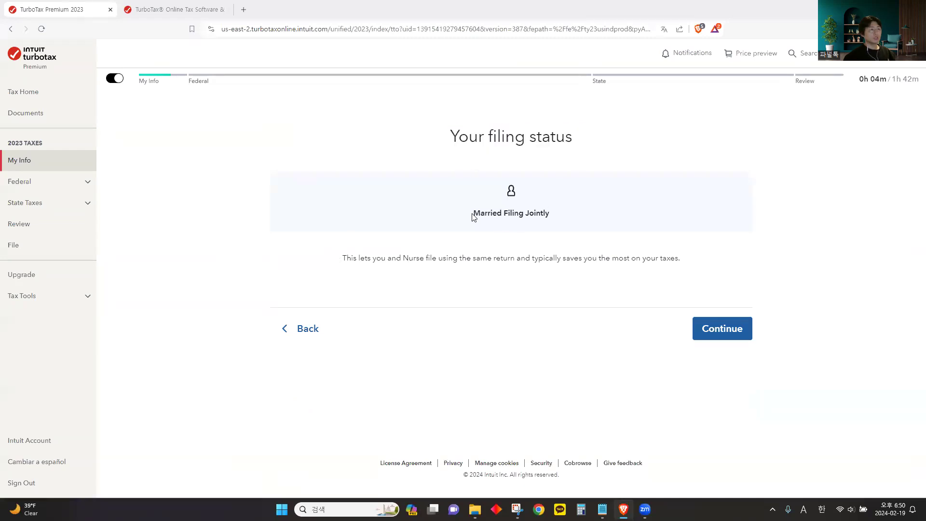
left_click_drag(473, 213, 558, 219)
left_click(485, 222)
left_click(716, 340)
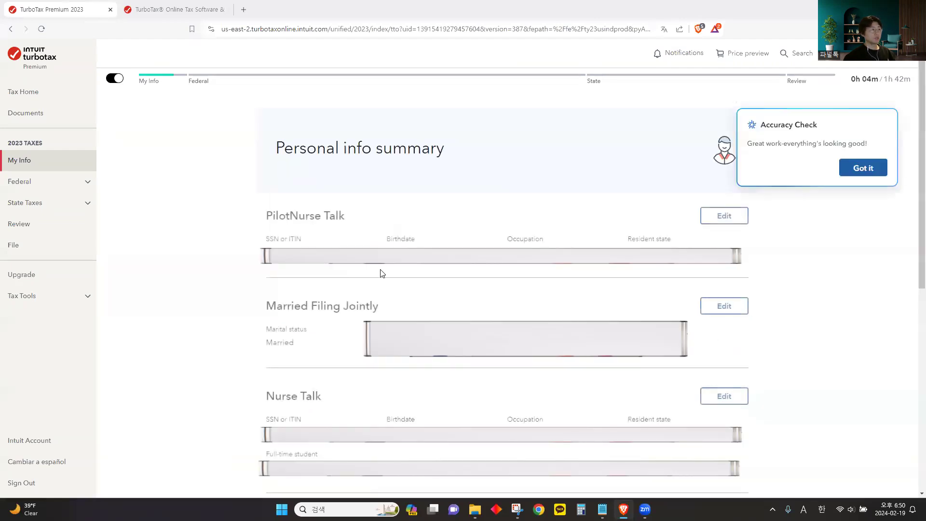
- Review and submit the personal info summary, and decline the extra protection package with "Don't add MAX"
scroll(505, 175, "down", 5)
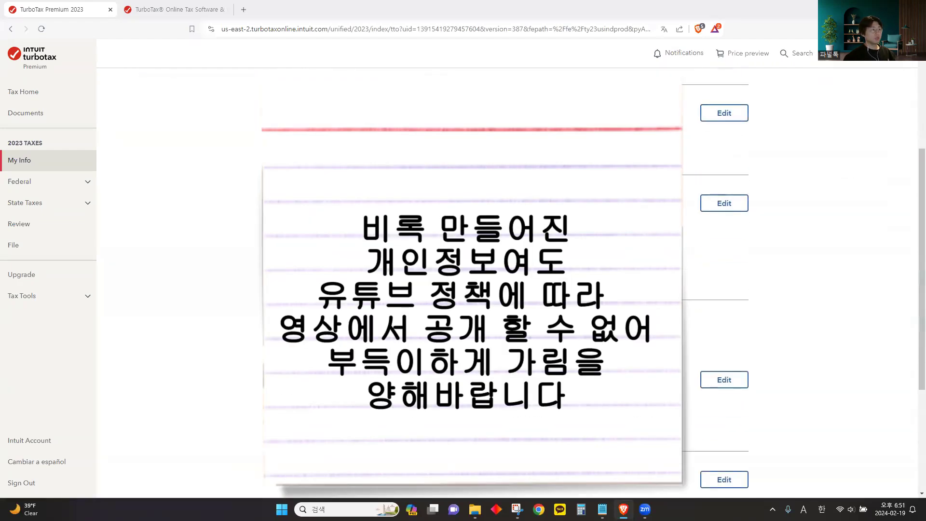
scroll(506, 241, "down", 1)
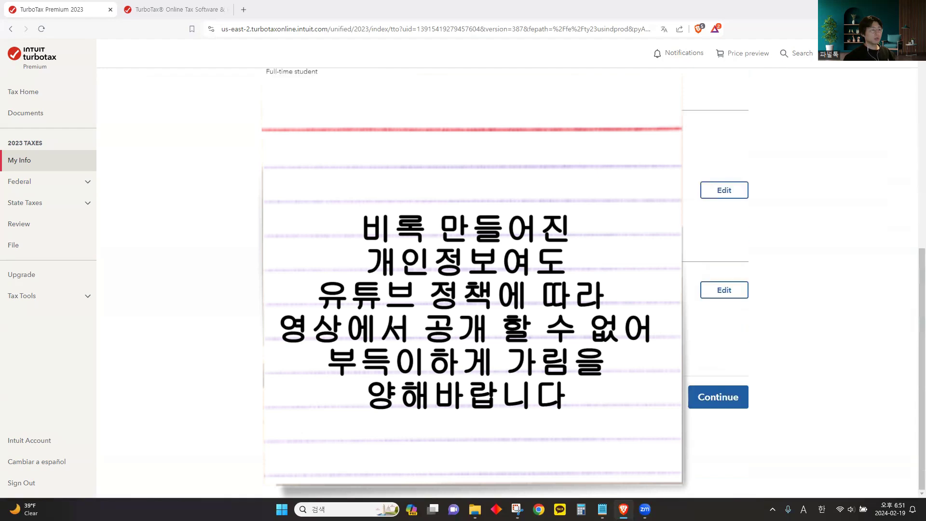
left_click(714, 398)
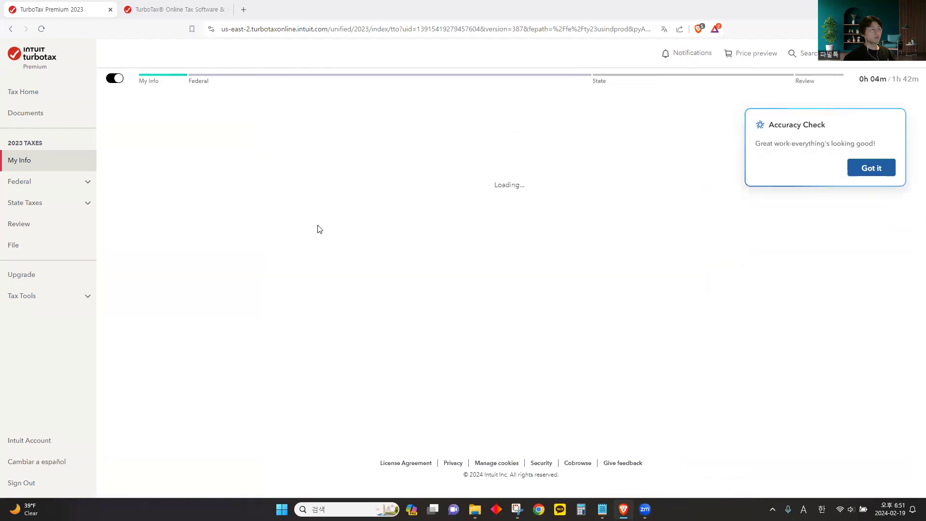
scroll(400, 159, "down", 4)
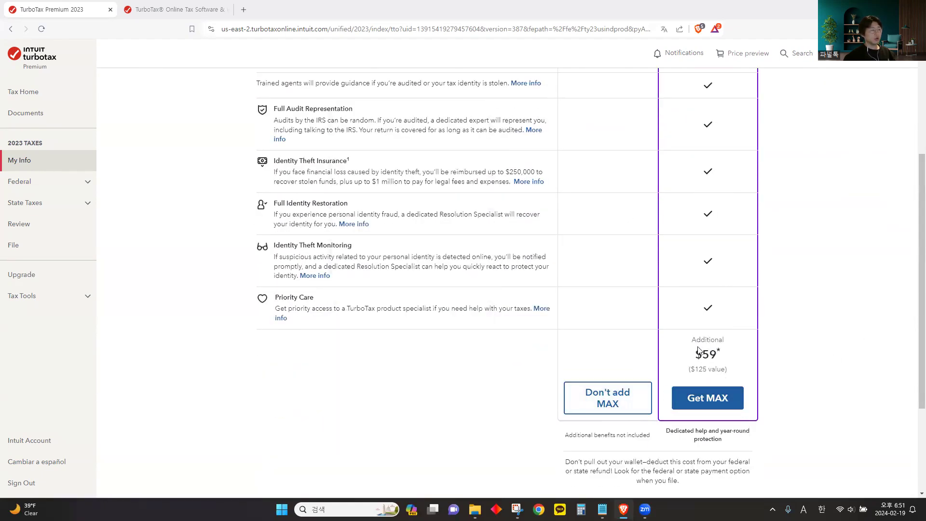
left_click(623, 405)
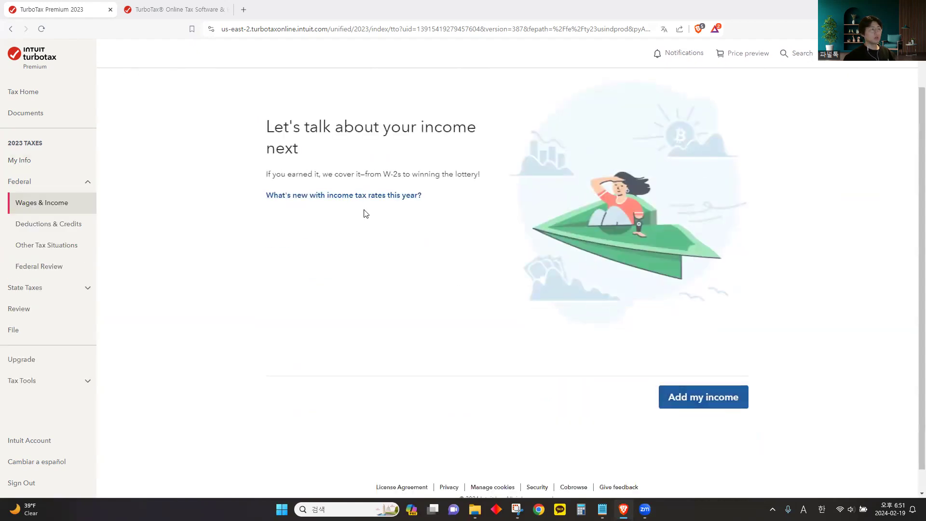
- Start adding income in the Federal section and answer "No, we didn't" to the question preceding prior-year investment losses
left_click_drag(267, 175, 391, 198)
left_click(224, 115)
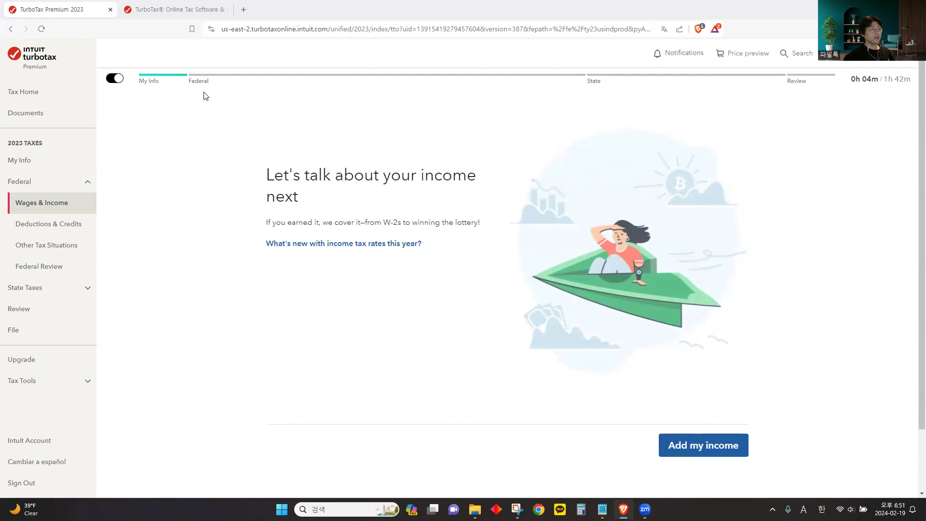
left_click(701, 449)
left_click_drag(361, 256, 658, 241)
left_click(626, 242)
left_click_drag(586, 240, 678, 245)
left_click(528, 241)
left_click_drag(447, 239, 434, 240)
left_click(585, 243)
left_click(512, 383)
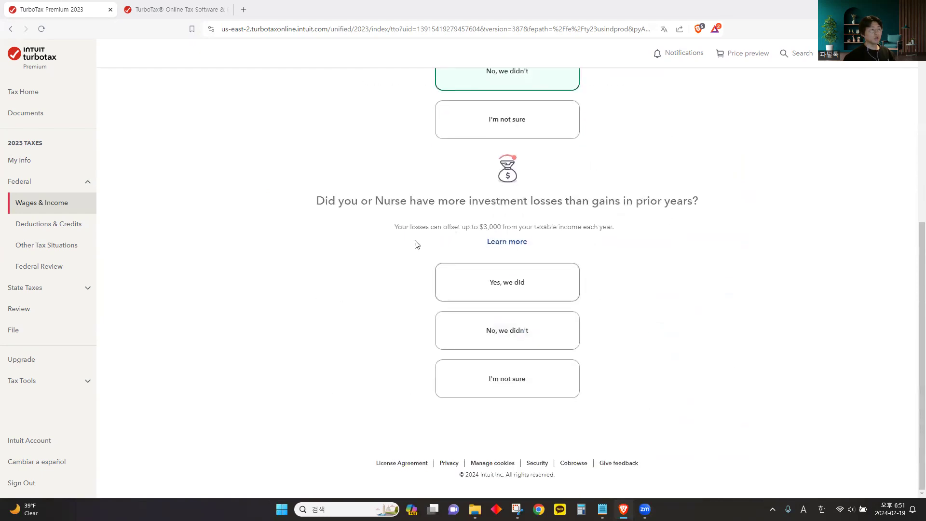
- Answer "No, we didn't" on having more investment losses than gains in prior years
left_click_drag(320, 200, 663, 196)
left_click_drag(687, 204, 657, 203)
left_click(621, 204)
left_click_drag(470, 204, 564, 204)
left_click(435, 210)
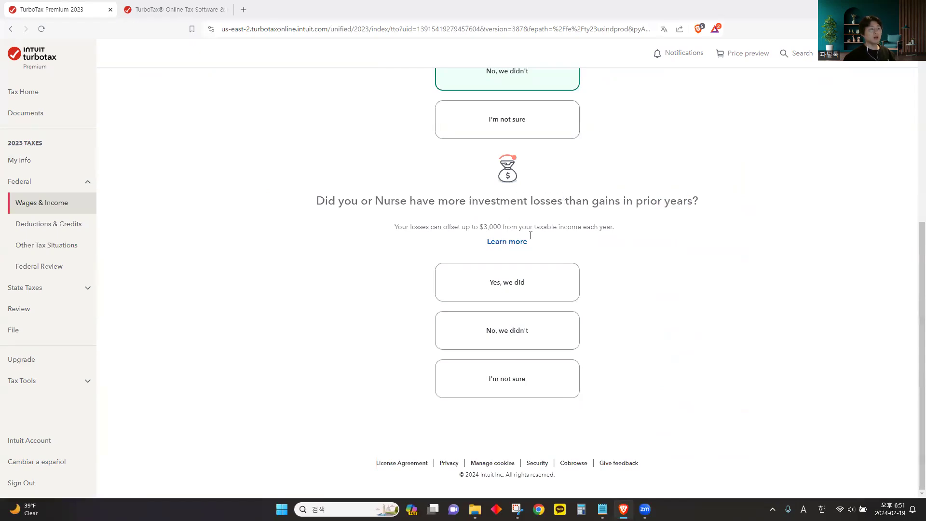
left_click(544, 331)
- Answer "Yes, we did" on owning or controlling a foreign bank account, trust or financial asset in 2023
left_click_drag(275, 249, 742, 253)
left_click(742, 253)
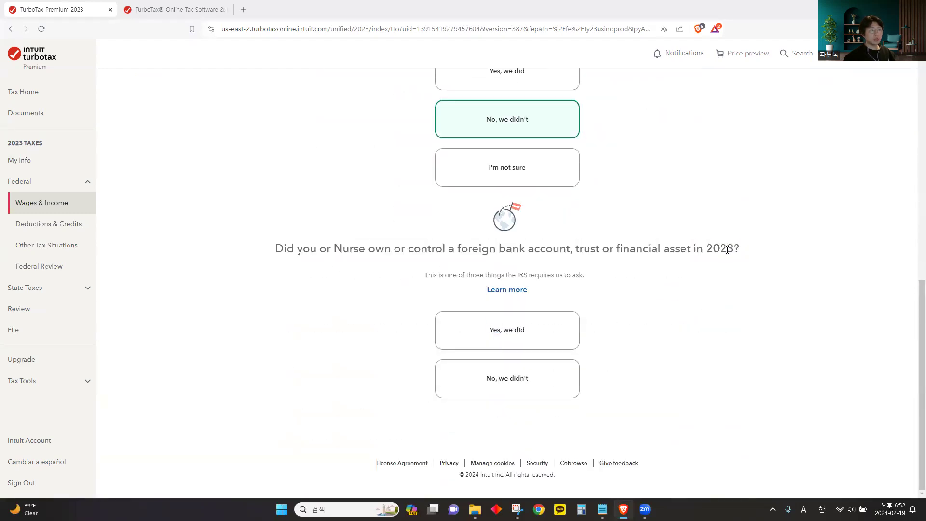
left_click_drag(457, 251, 688, 252)
left_click(585, 253)
left_click(688, 253)
left_click_drag(428, 252, 528, 252)
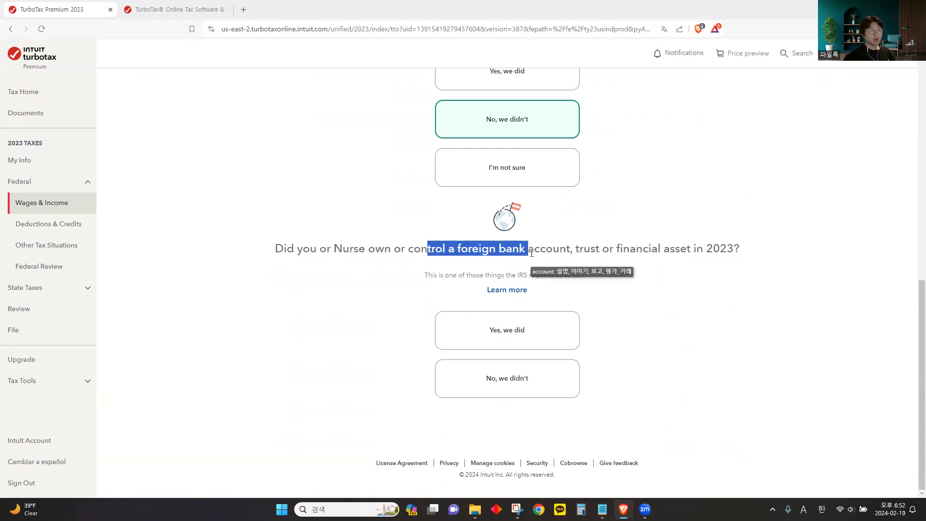
left_click(488, 250)
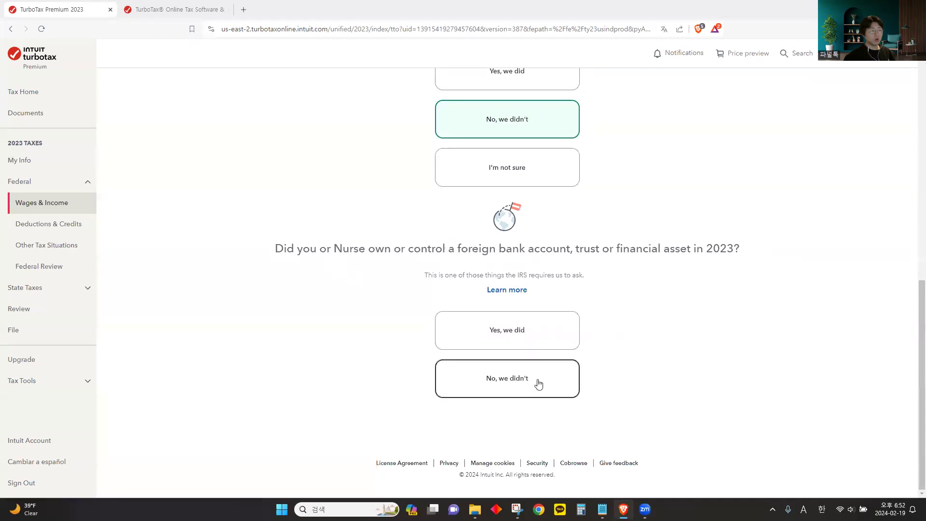
left_click(505, 338)
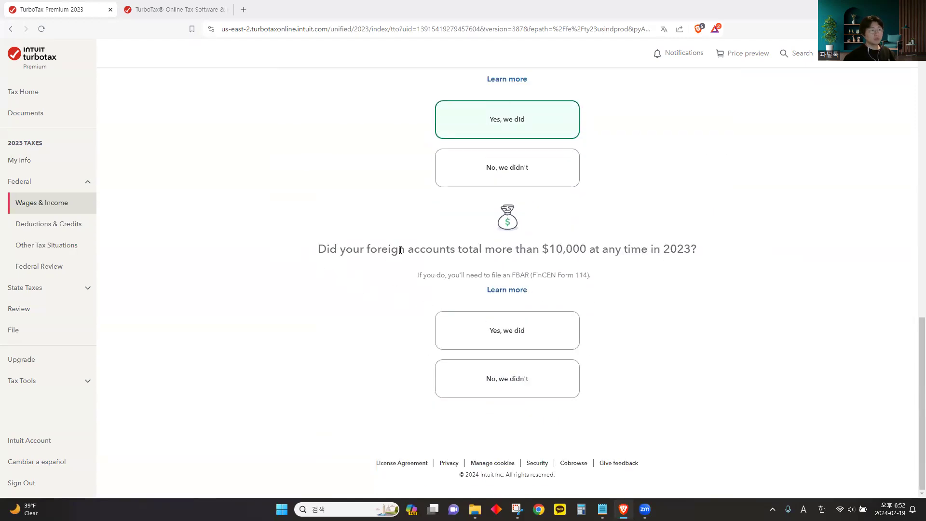
- Answer "Yes, we did" on foreign accounts totaling more than $10,000 at any time in 2023, and continue
left_click_drag(366, 249, 592, 250)
left_click(509, 249)
left_click(581, 252)
left_click_drag(512, 273, 527, 273)
left_click(521, 252)
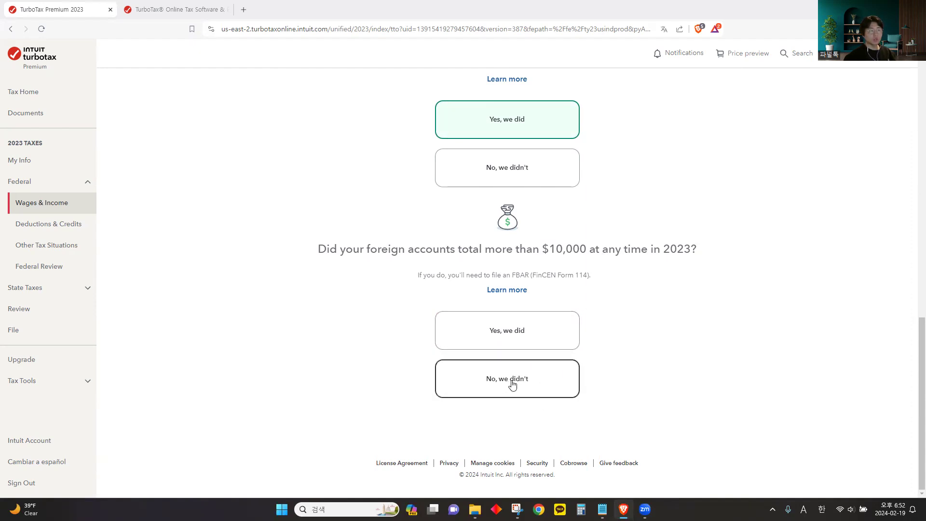
left_click(508, 338)
left_click(708, 405)
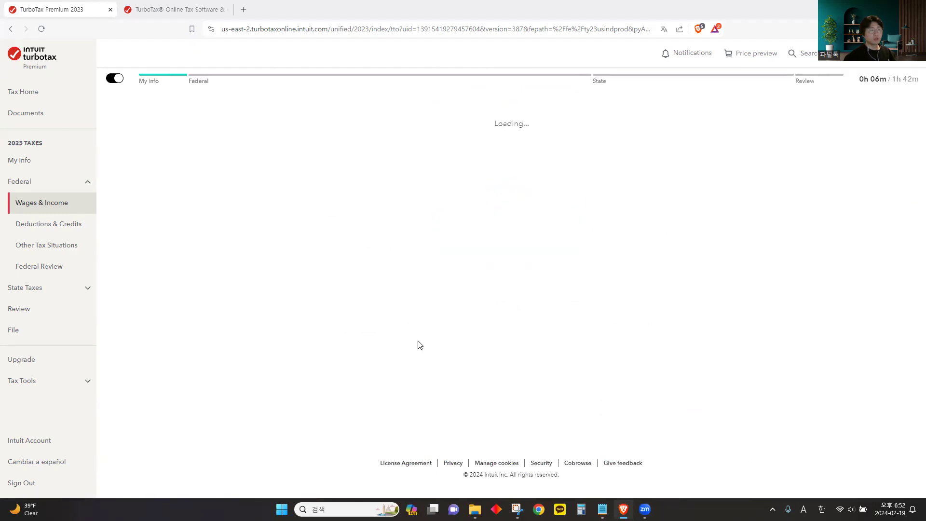
- Start the Job (W-2) section from the income and expenses list
left_click_drag(432, 125, 602, 124)
left_click(344, 172)
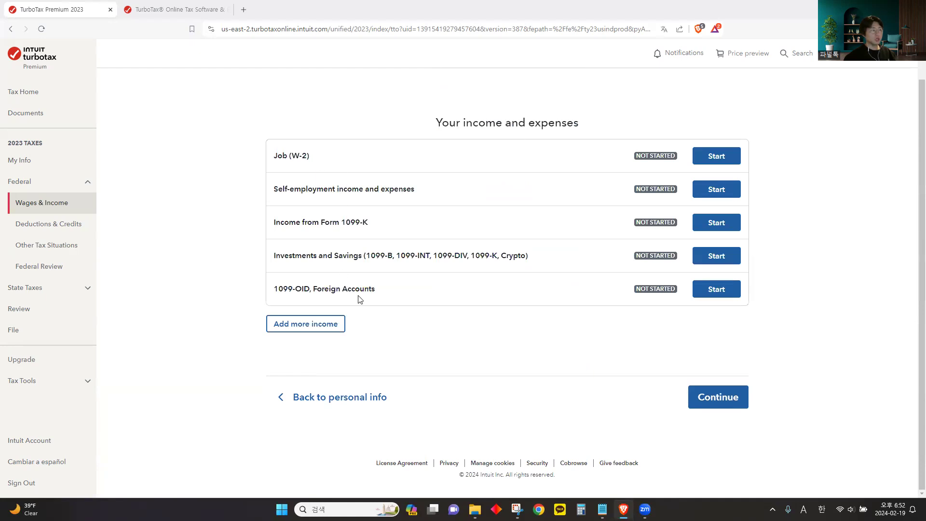
left_click_drag(279, 155, 321, 157)
left_click(331, 158)
left_click(724, 155)
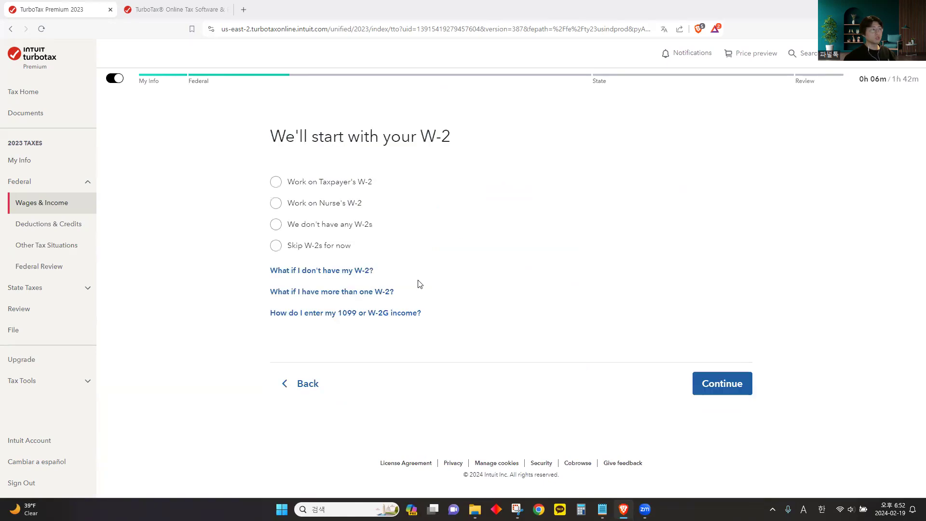
- Choose to work on the spouse's W-2 and continue
left_click_drag(270, 135, 473, 136)
left_click(474, 137)
left_click(276, 204)
left_click(711, 391)
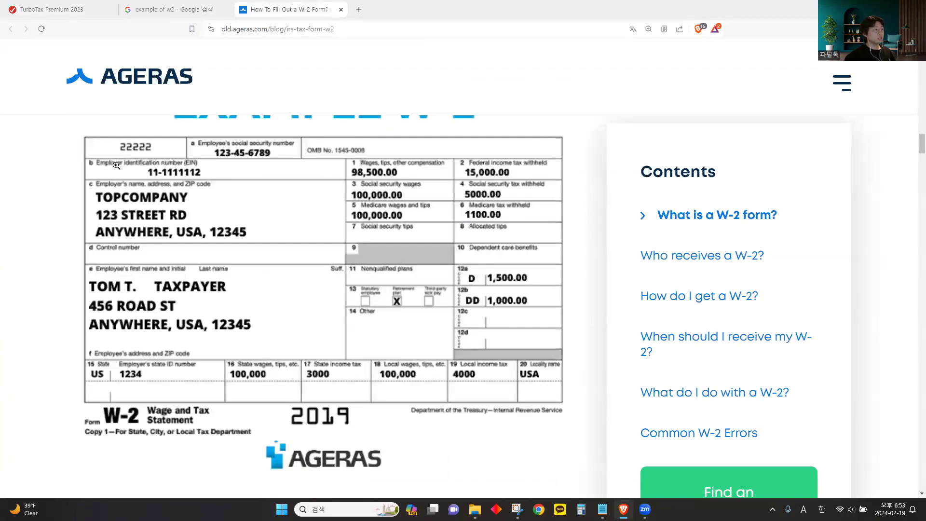
- Enter the employer ID number for the spouse's W-2, continue, and choose to type the form in manually
left_click(54, 9)
left_click(340, 262)
key("ctrl+v")
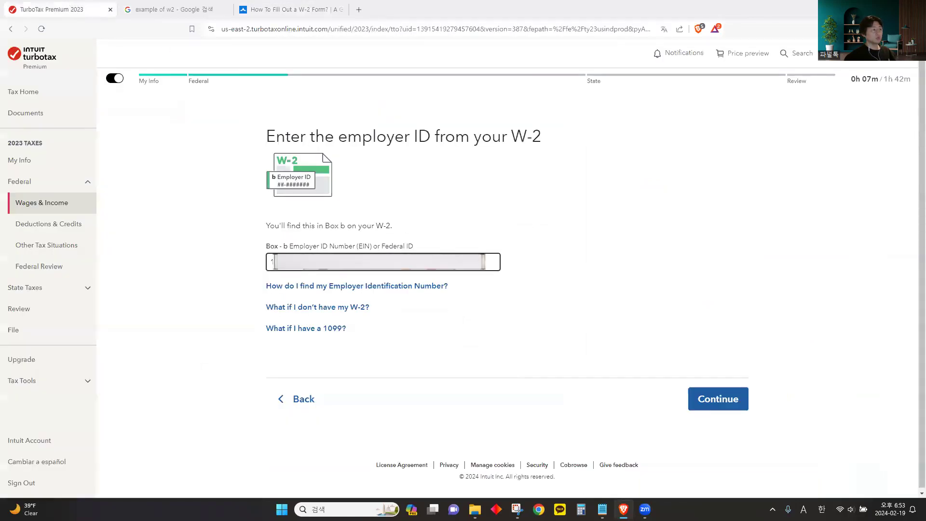
key("Return")
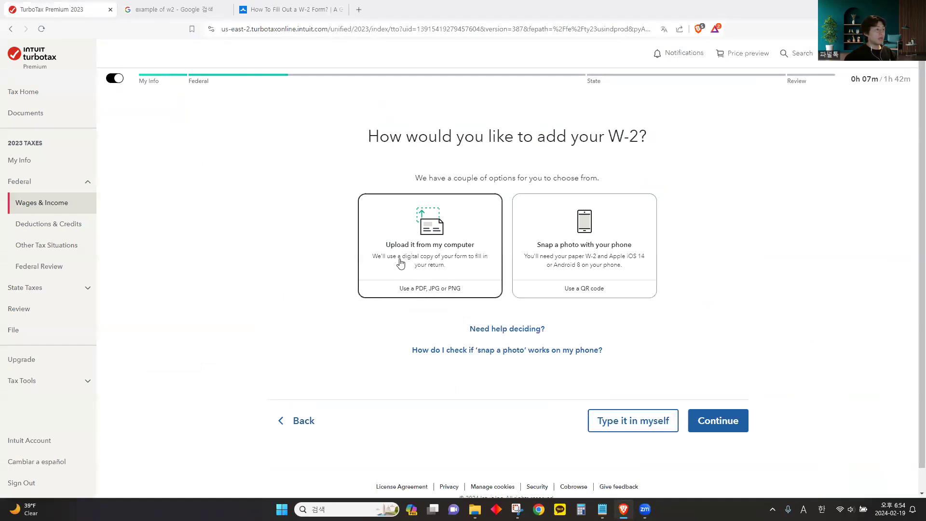
left_click(614, 431)
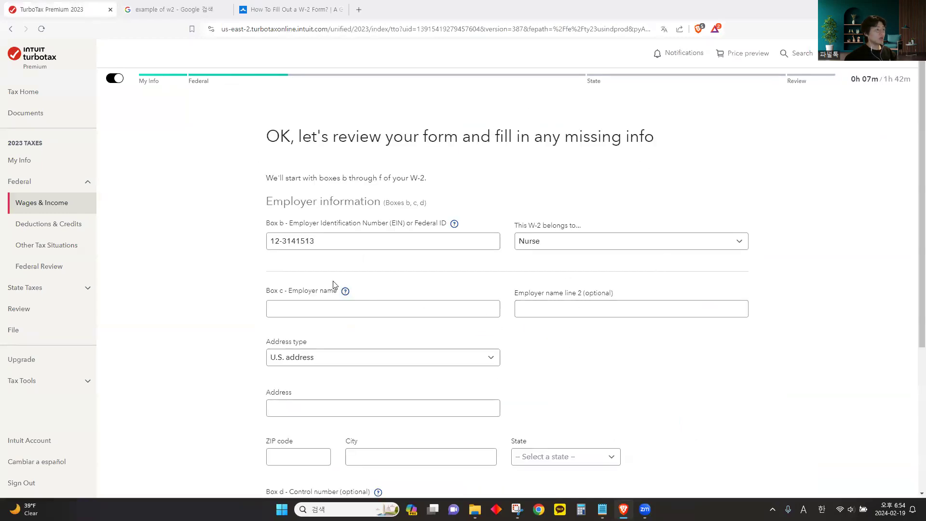
- Compare employer information boxes b and c with the example W-2 and continue to boxes 1-20
left_click(292, 10)
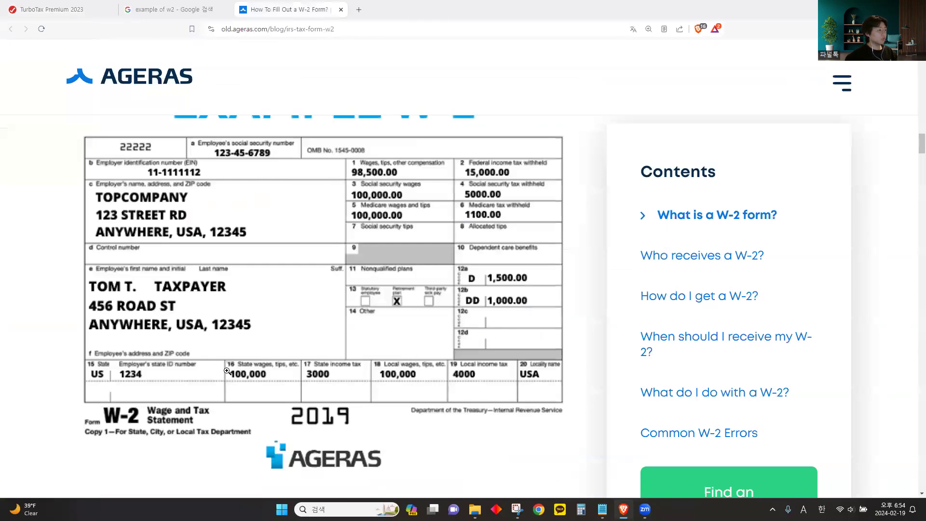
left_click(52, 9)
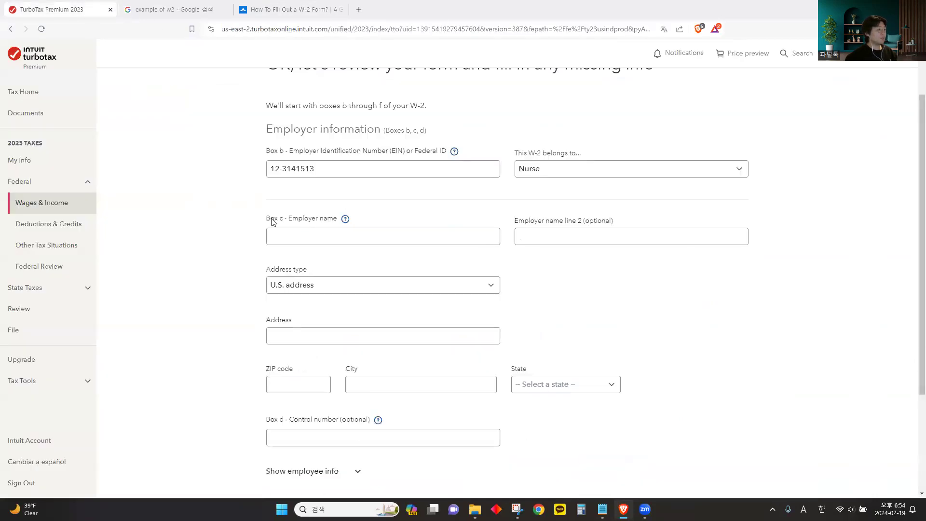
left_click_drag(266, 220, 282, 218)
left_click(290, 10)
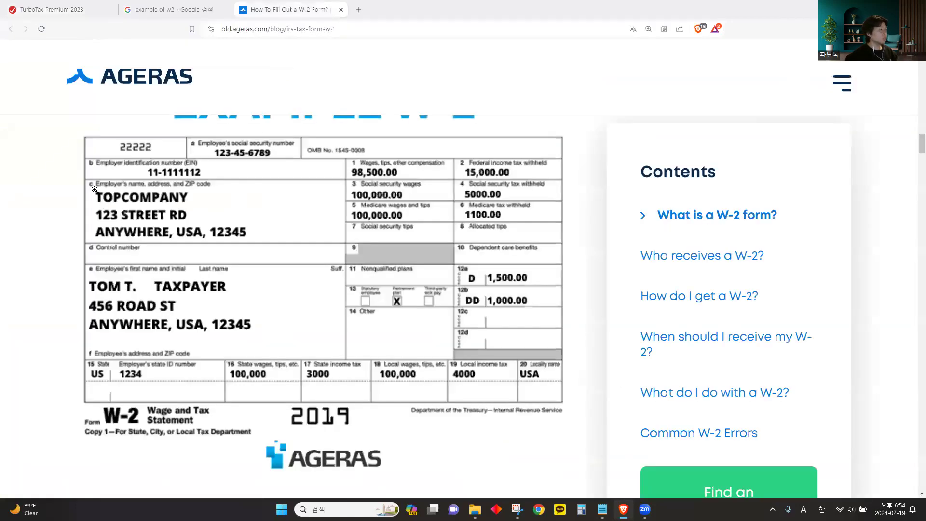
left_click(52, 10)
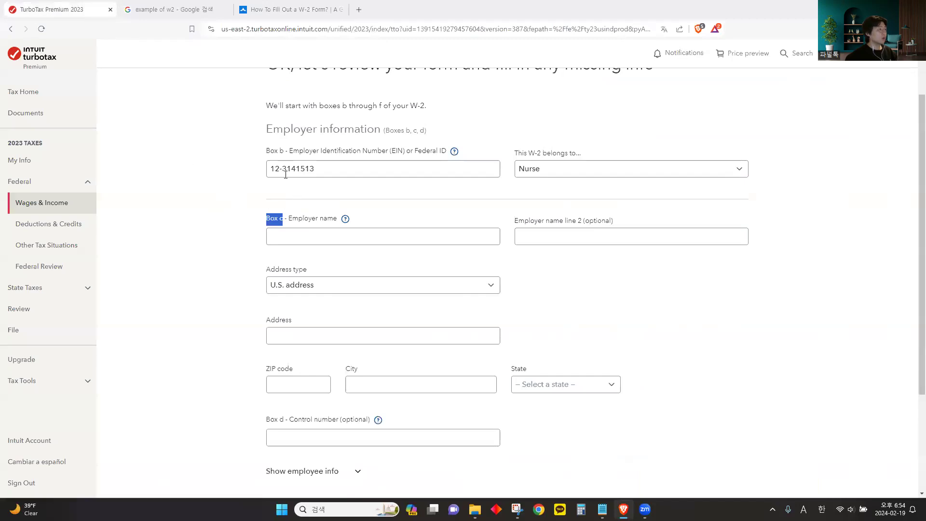
left_click_drag(278, 151, 285, 153)
left_click(290, 10)
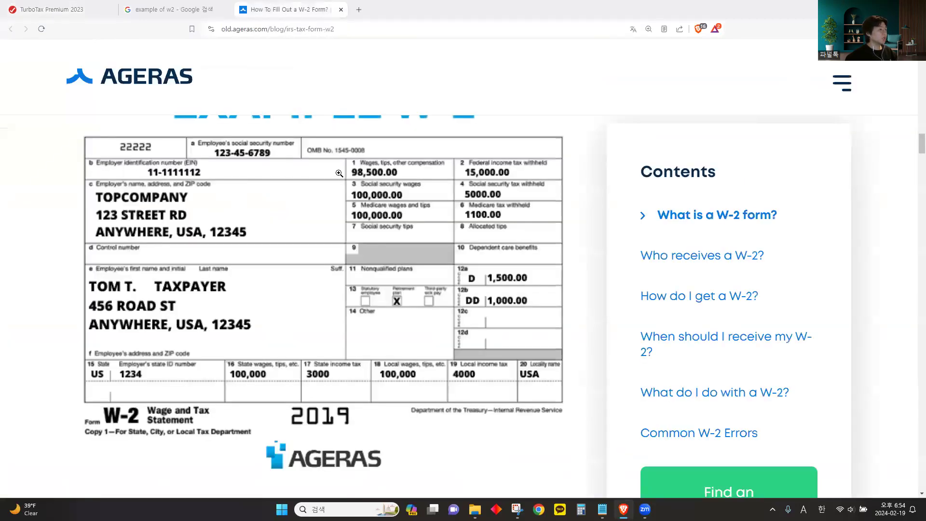
left_click(51, 10)
left_click_drag(266, 220, 286, 222)
scroll(649, 401, "down", 3)
left_click(717, 398)
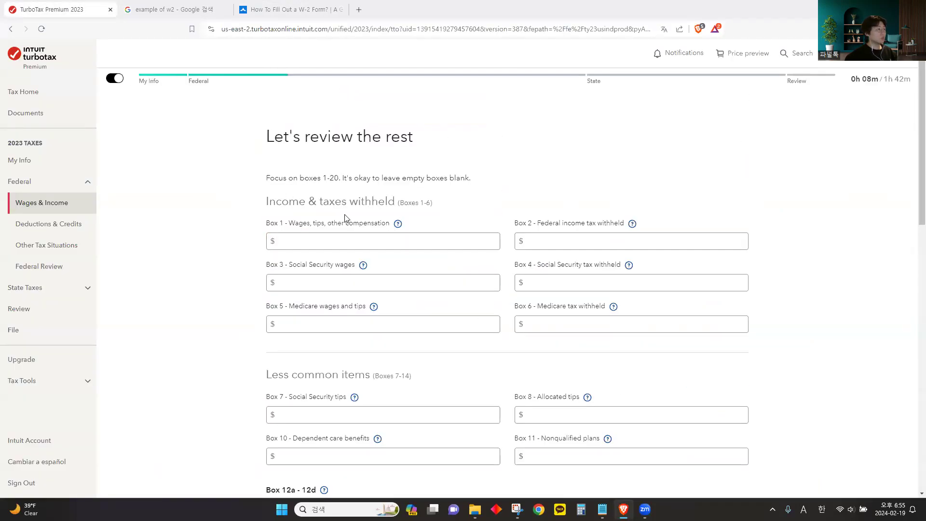
- Consult the example W-2 and fill boxes 1 to 6 with $98,500, $15,000, $10,000, $5,000, $10,000 and $1,000 in order
left_click(270, 9)
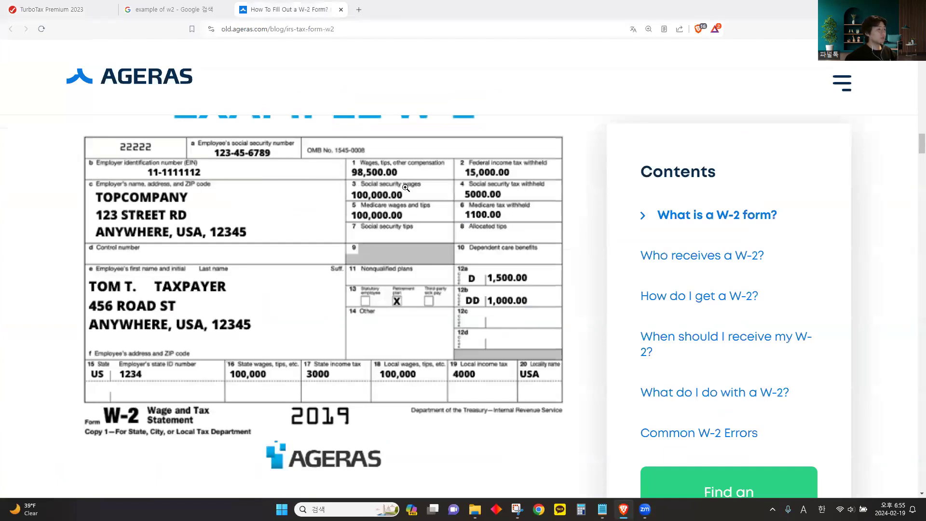
left_click(53, 10)
left_click(307, 242)
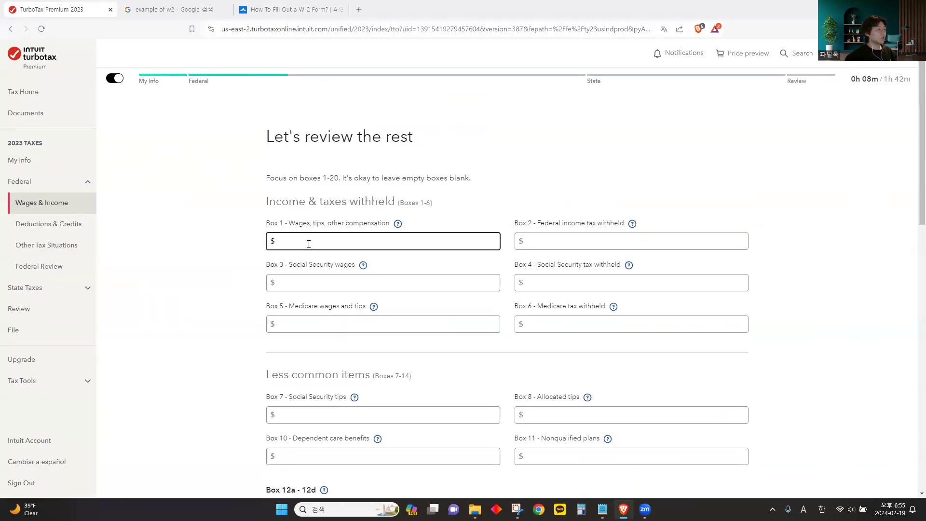
left_click(286, 14)
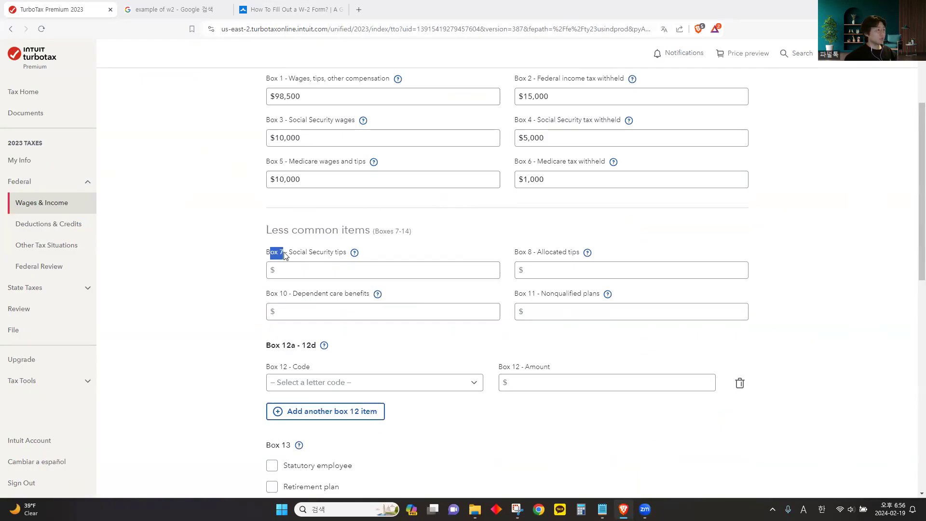
- Review boxes 7 to 20 against the example W-2, leave them blank, and continue
left_click(531, 253)
double_click(529, 253)
left_click_drag(529, 294, 541, 295)
scroll(289, 382, "down", 4)
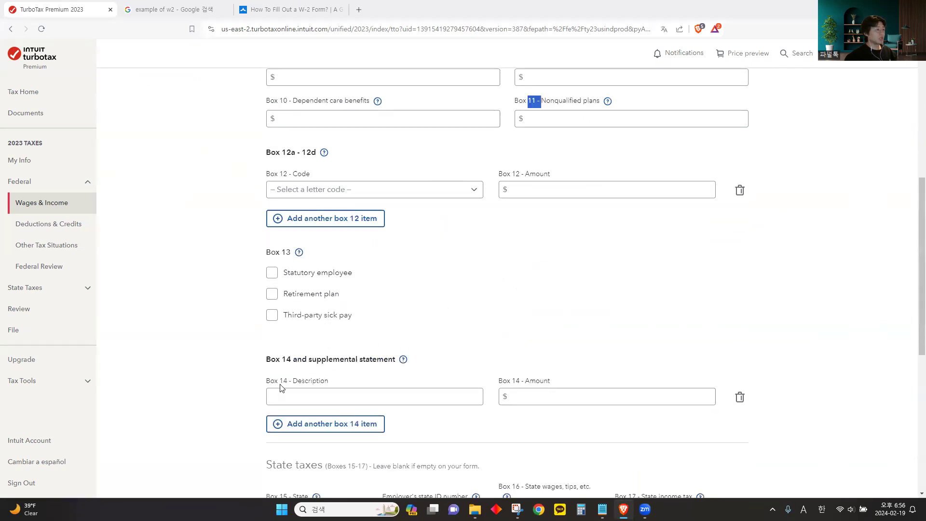
left_click_drag(276, 383, 288, 384)
scroll(354, 348, "down", 4)
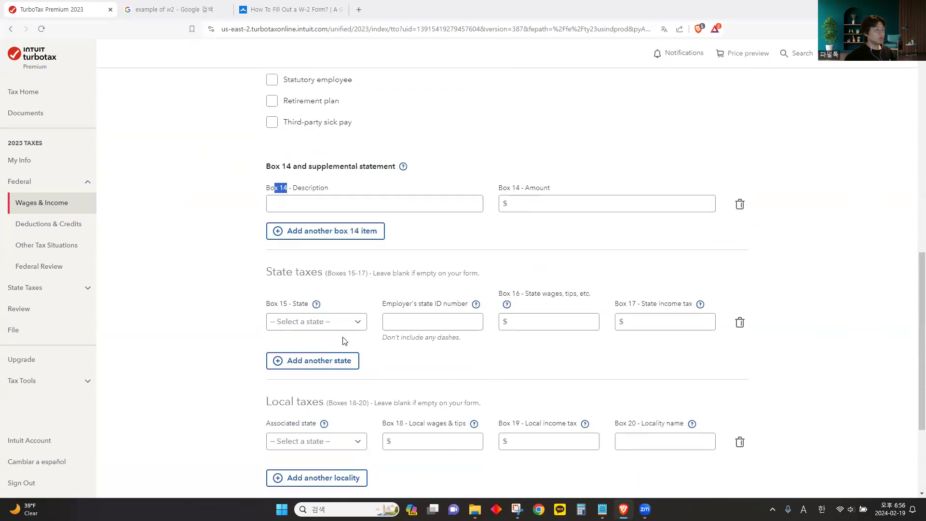
left_click(269, 10)
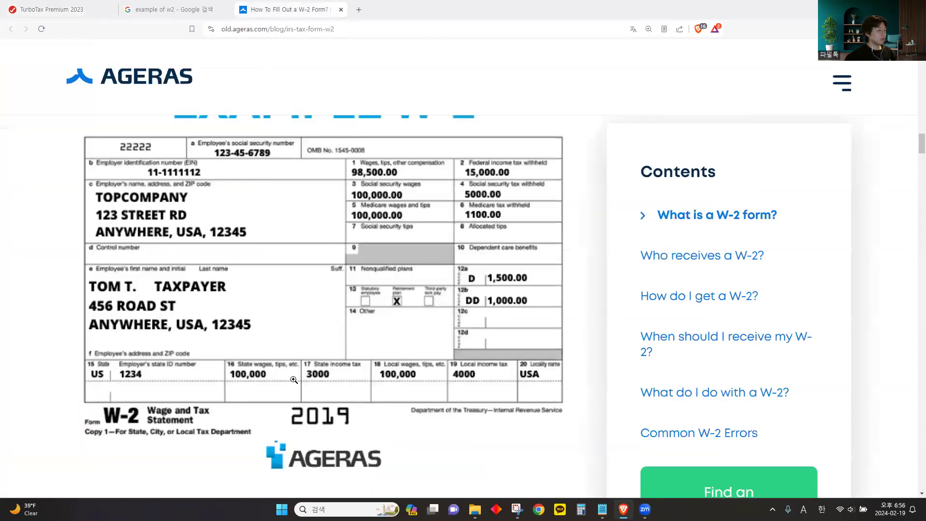
left_click(63, 10)
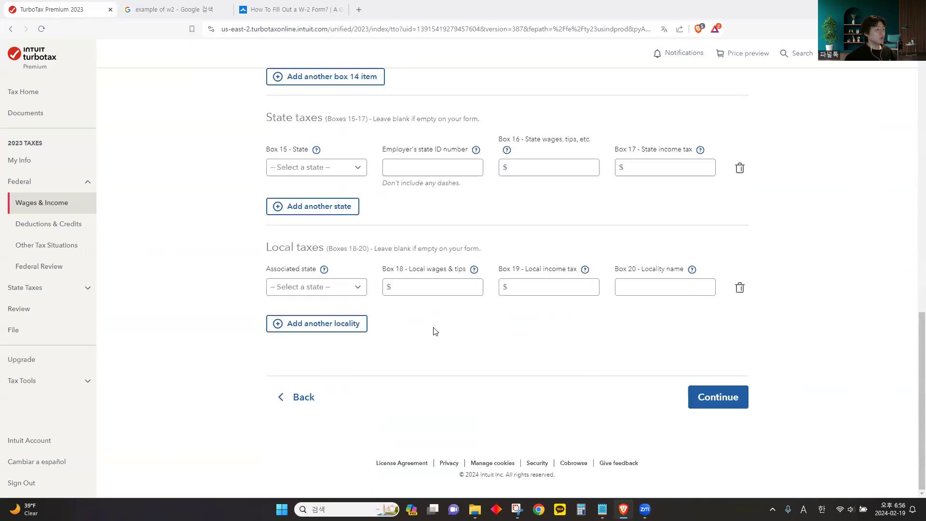
left_click(711, 405)
- Review the amounts in boxes 3, 4 and 7, continue, and finish the W-2 section for now
left_click_drag(269, 137, 603, 143)
left_click_drag(514, 139, 609, 145)
left_click(256, 262)
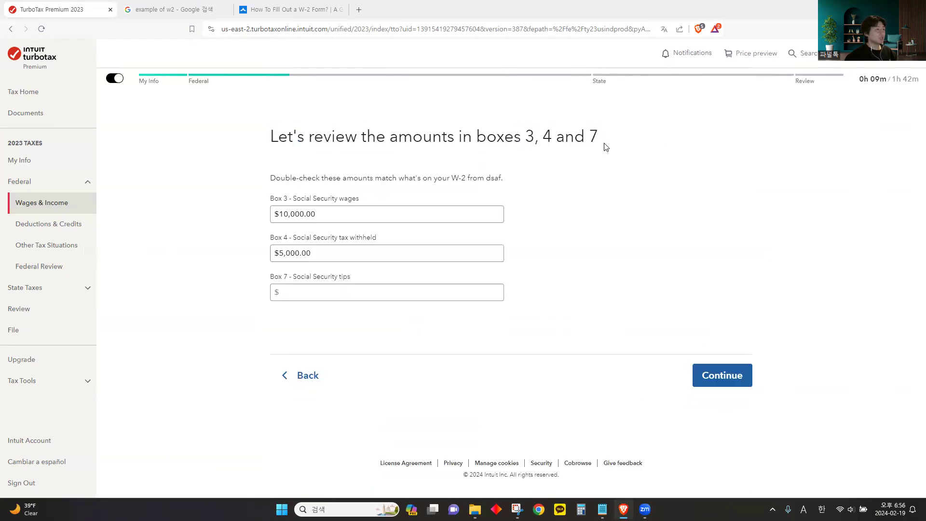
left_click(730, 384)
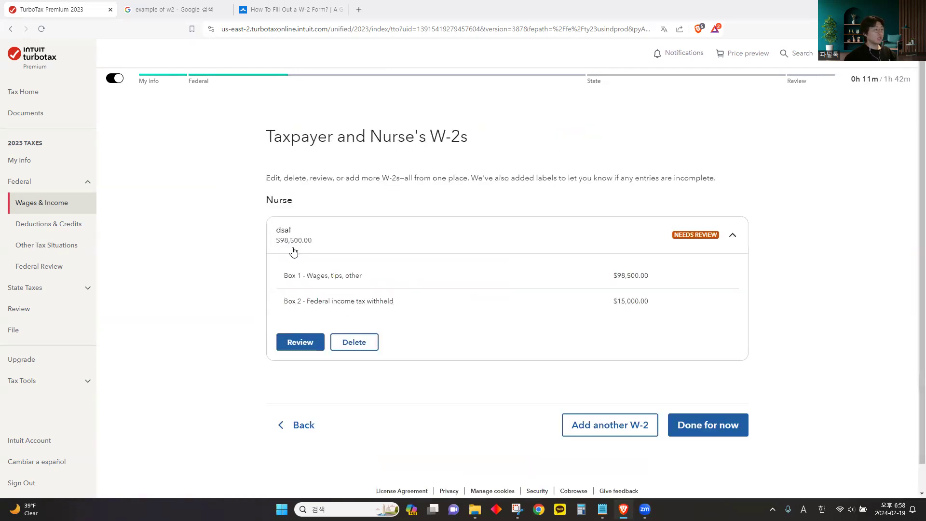
left_click(714, 436)
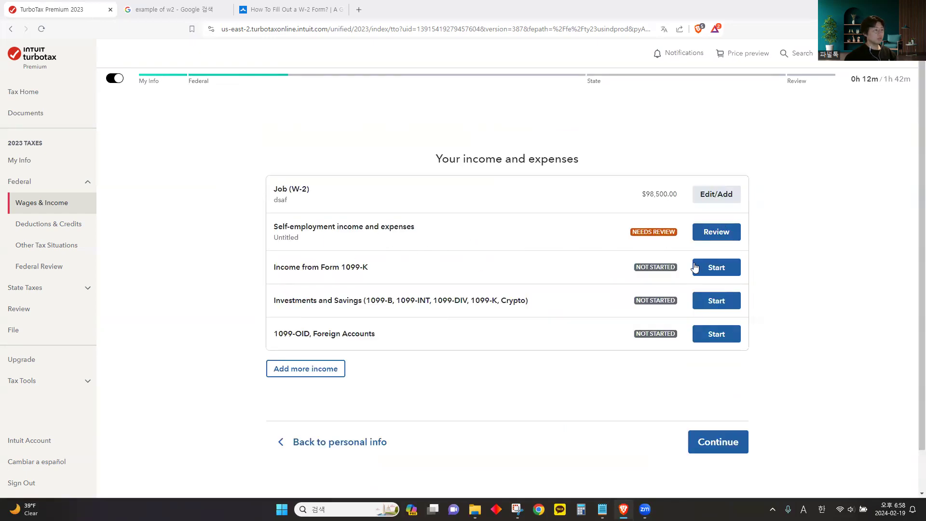
- Start the Investments and Savings section and answer "Yes" on having investment income in 2023
left_click_drag(273, 301, 508, 301)
left_click(530, 308)
left_click(698, 308)
left_click_drag(267, 137, 597, 141)
left_click(573, 165)
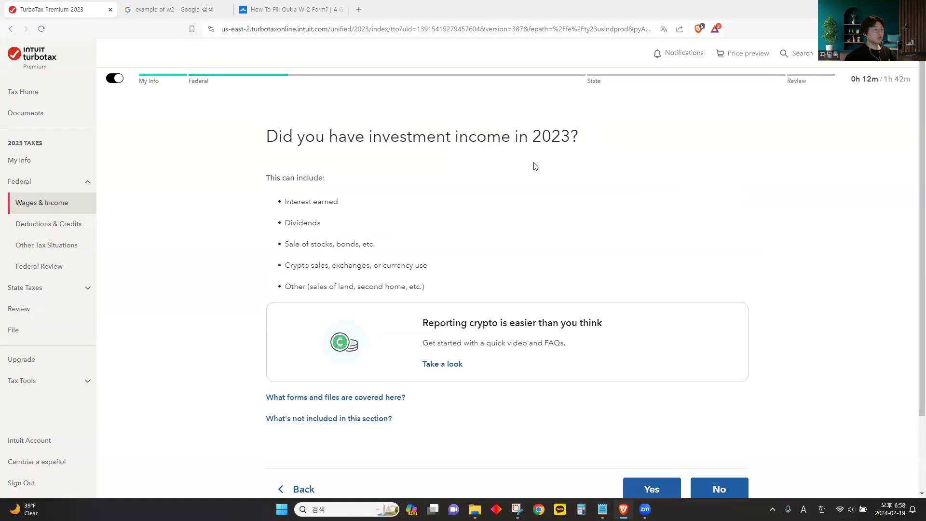
scroll(575, 354, "down", 2)
left_click(634, 395)
- Answer "Yes" on having crypto income or losses in 2023
scroll(247, 238, "down", 1)
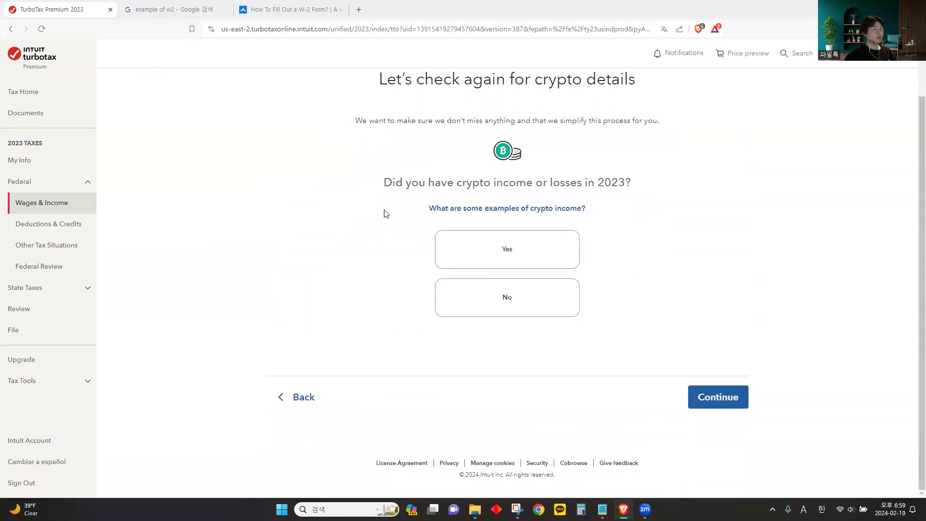
left_click_drag(457, 184, 599, 184)
left_click(498, 183)
left_click_drag(498, 183, 533, 183)
left_click(574, 184)
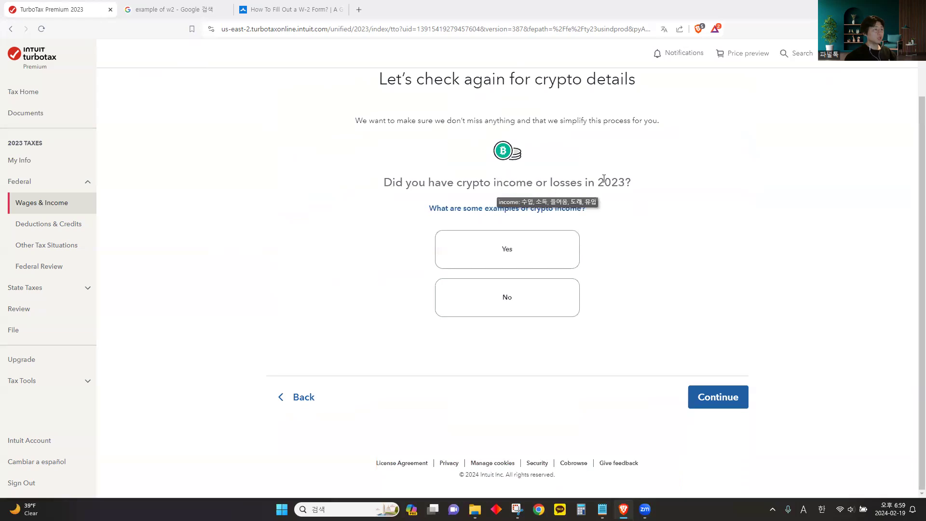
left_click(502, 261)
- Answer "No" on transferring the sold crypto between exchanges or wallets and "No" on buying or selling an NFT
scroll(612, 333, "down", 4)
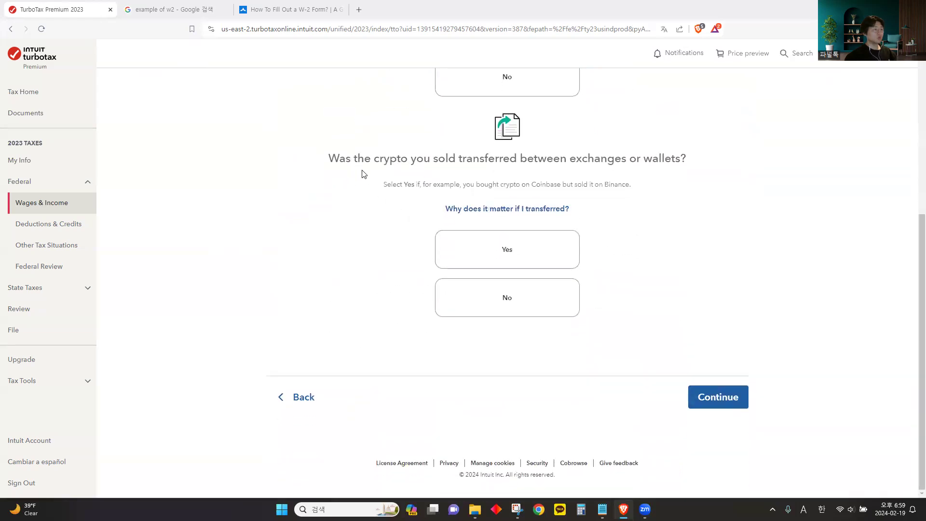
left_click_drag(380, 233, 641, 233)
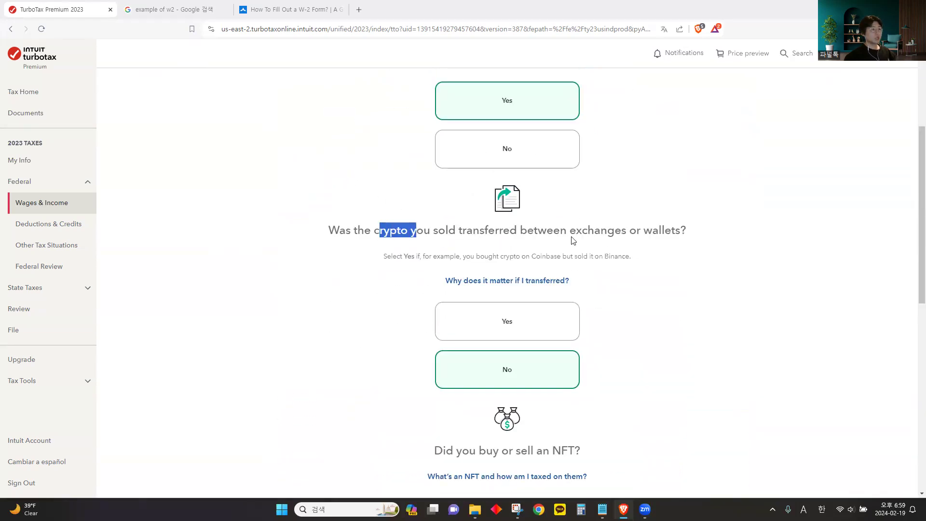
left_click(681, 232)
left_click(642, 233)
scroll(528, 369, "down", 2)
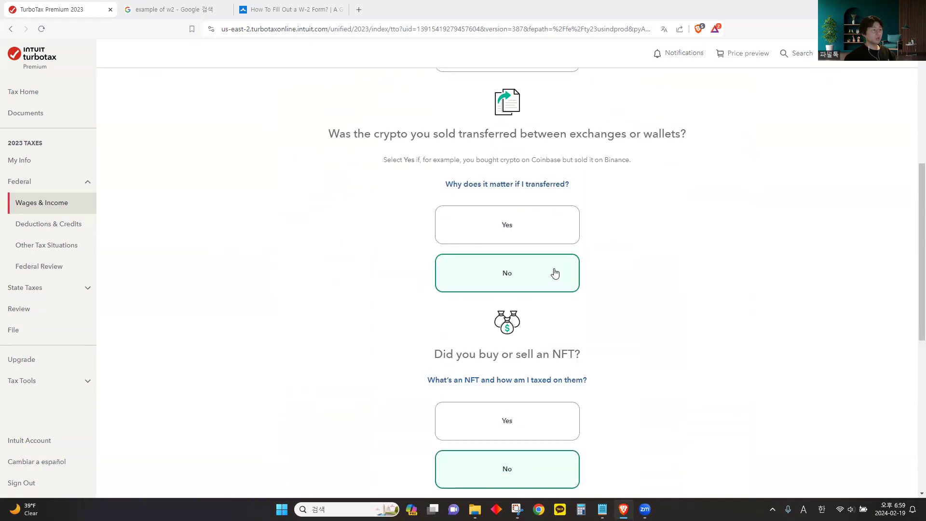
scroll(555, 273, "down", 2)
left_click_drag(563, 256, 573, 342)
scroll(627, 323, "down", 2)
left_click(666, 308)
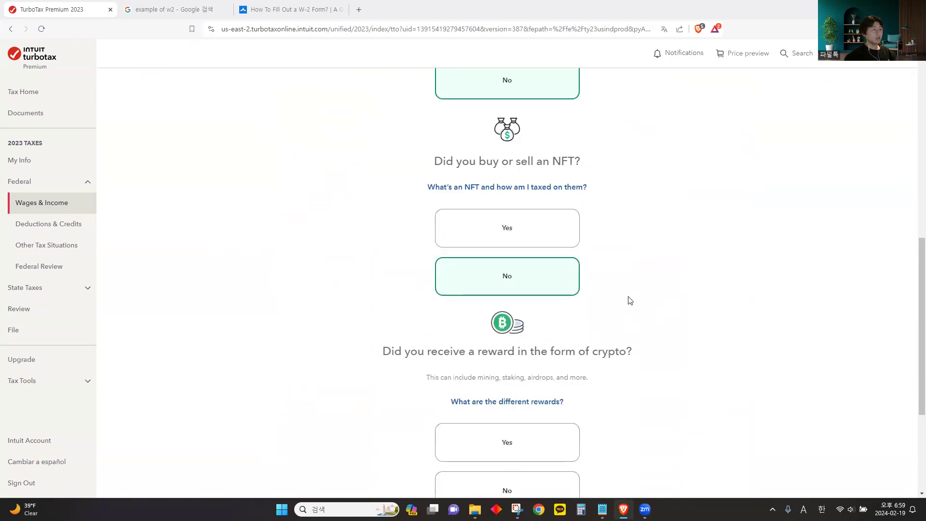
- Review the question about receiving a reward in the form of crypto and leave the crypto questions
scroll(521, 285, "down", 4)
left_click_drag(391, 159, 627, 159)
left_click(516, 160)
left_click_drag(481, 159, 517, 159)
left_click(516, 158)
key("alt+Left")
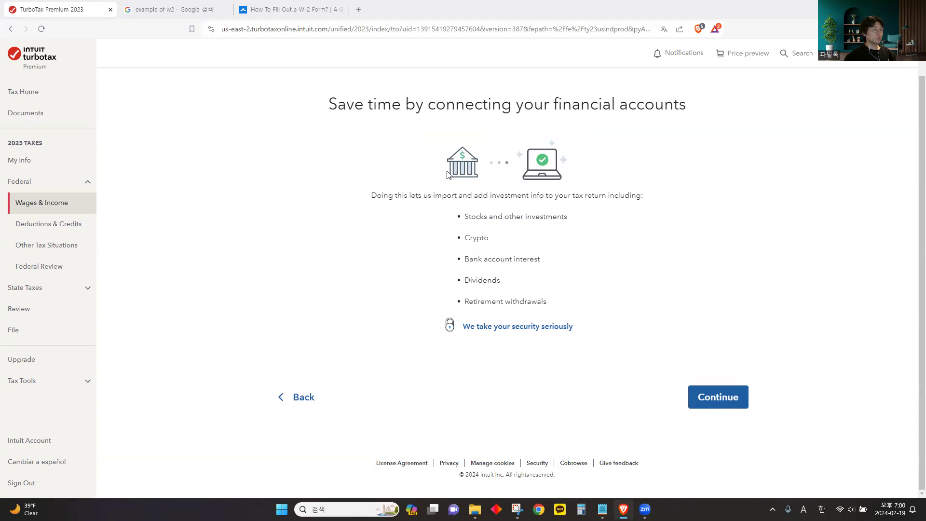
- Search the financial institutions for "chase", choose JP Morgan Chase & Co. and request the tax form import
left_click(711, 407)
type("chase")
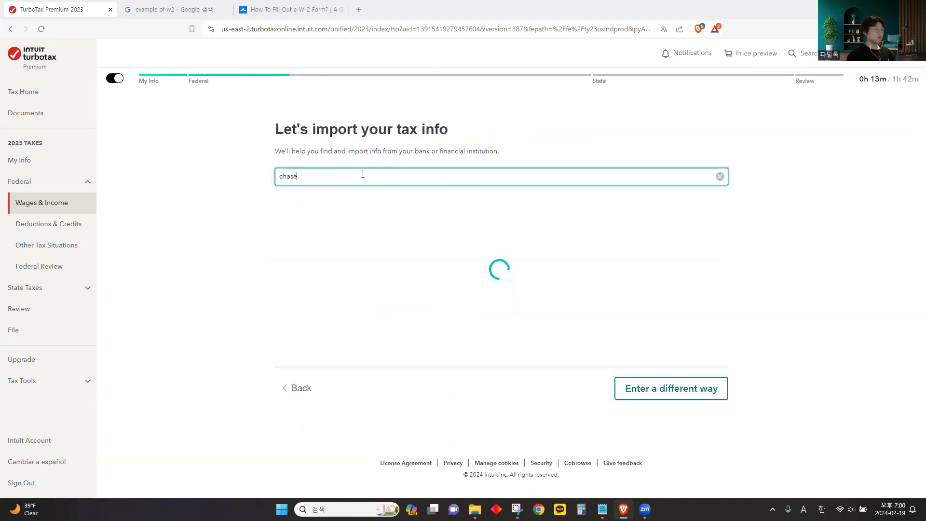
left_click(380, 269)
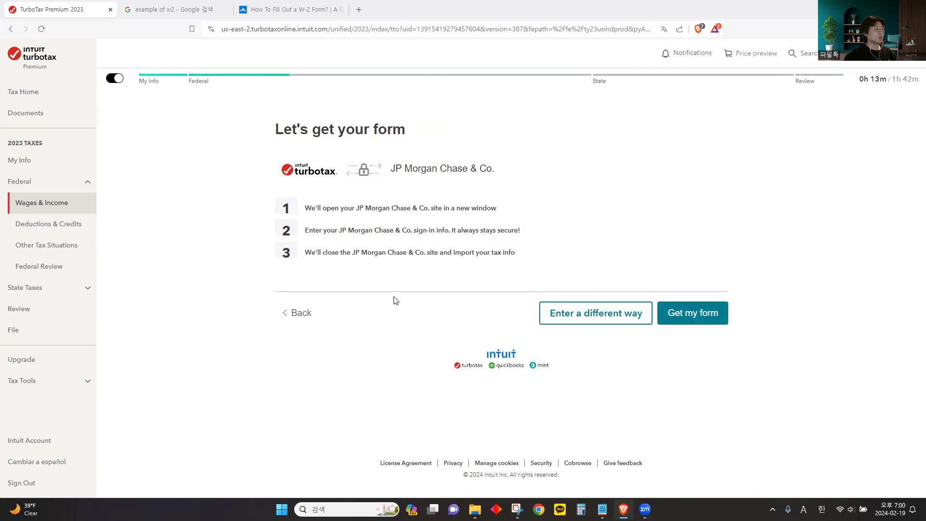
left_click(718, 326)
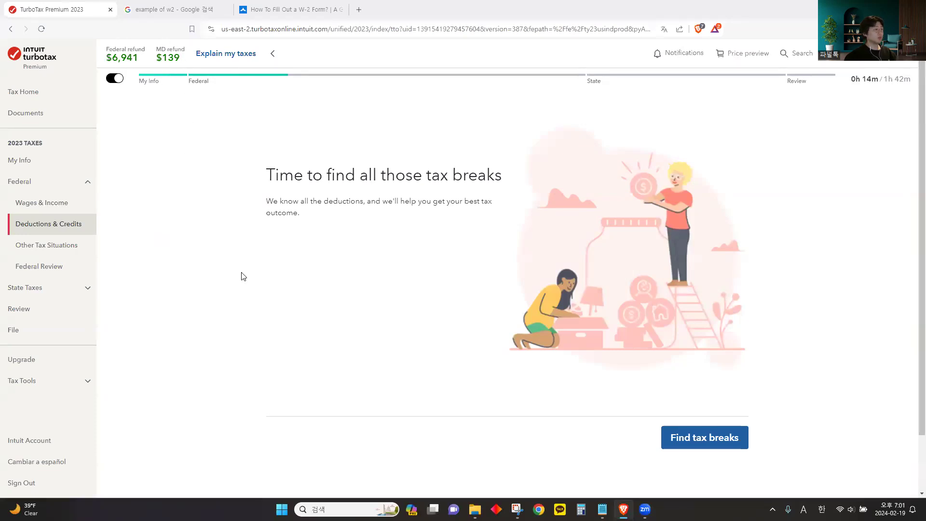
- Start finding tax breaks and answer "No, we didn't" on making estimated tax payments
left_click(685, 437)
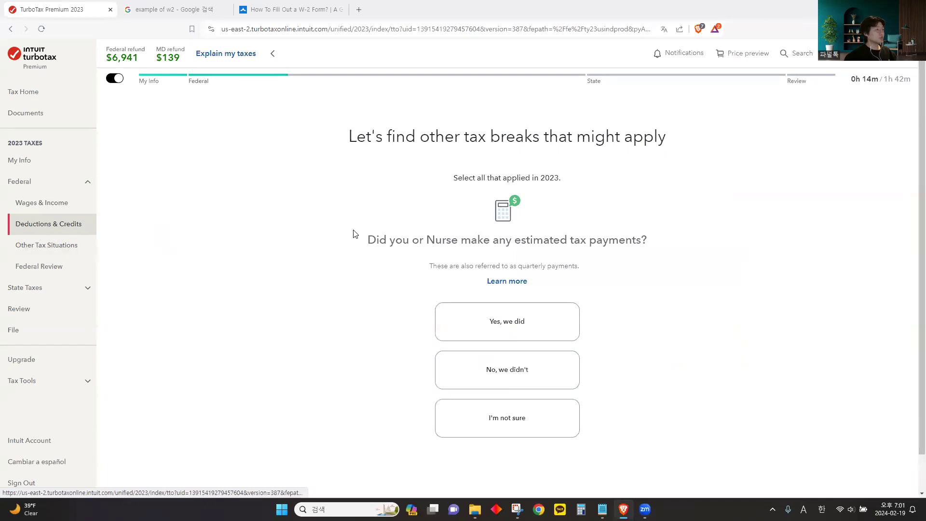
left_click_drag(534, 240, 656, 245)
left_click(552, 242)
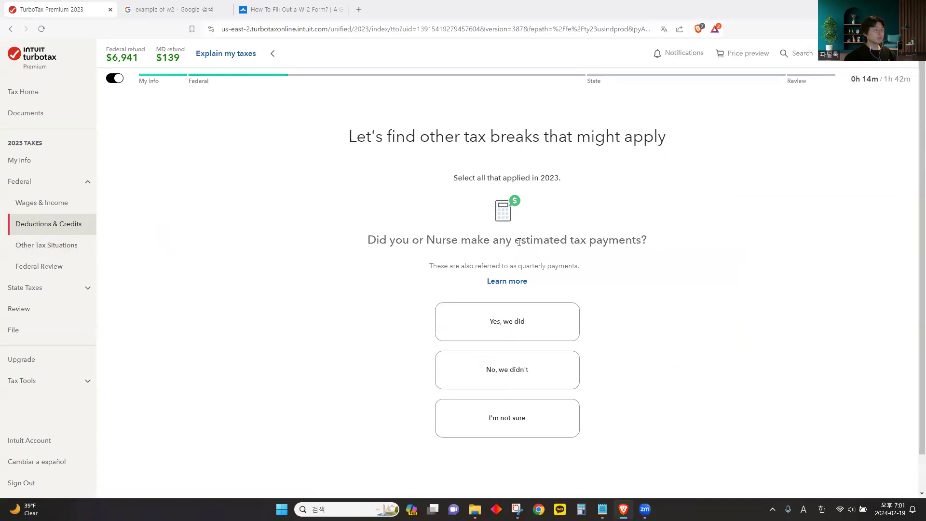
mouse_move(519, 241)
left_click_drag(518, 241, 664, 242)
left_click(664, 243)
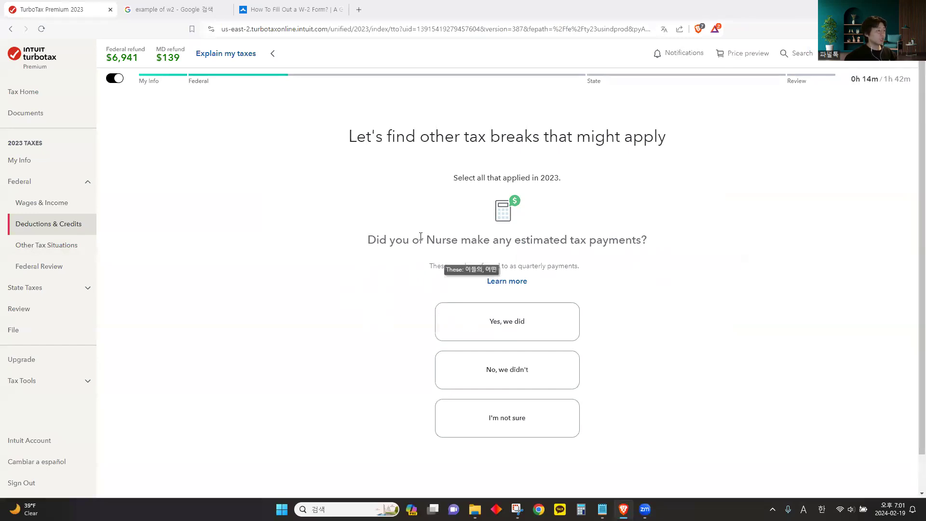
left_click(535, 377)
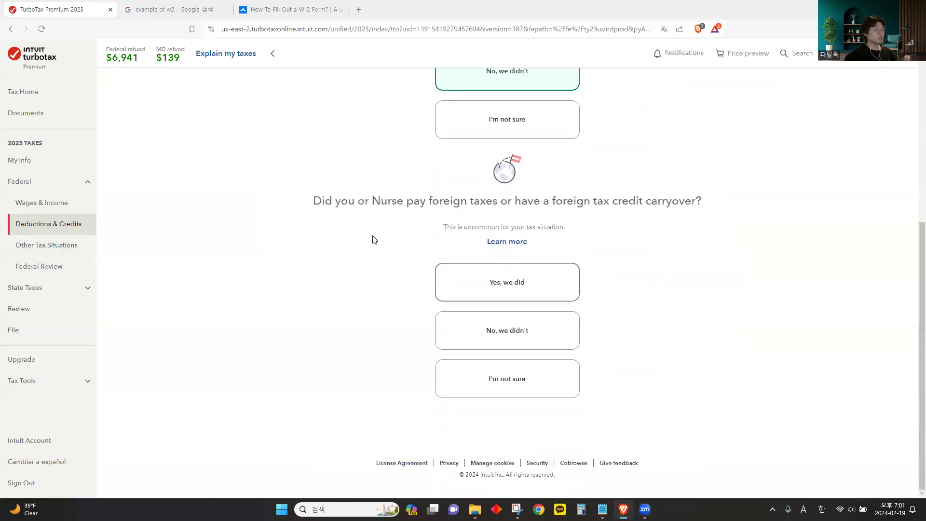
- Answer "No, we didn't" on paying foreign taxes or having a foreign tax credit carryover, and on the question that follows
left_click_drag(486, 201, 387, 201)
left_click(695, 200)
left_click(393, 203)
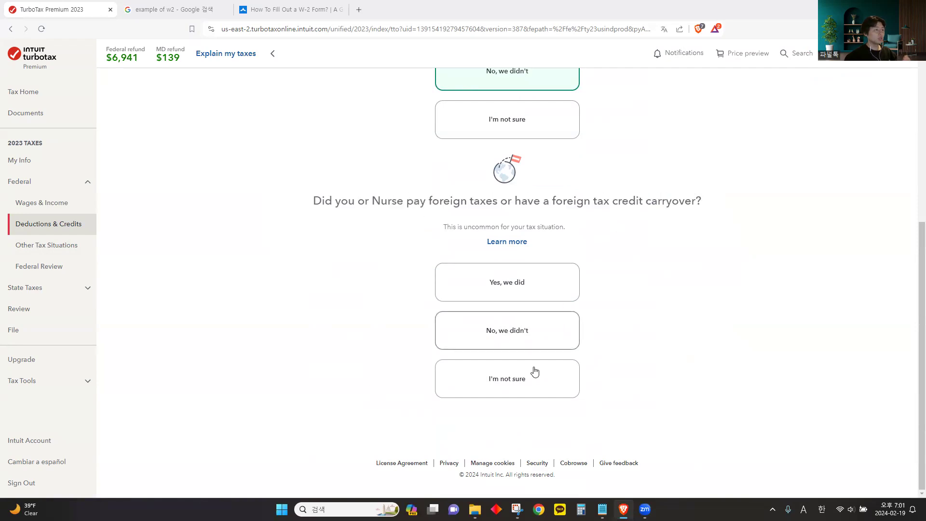
left_click(510, 334)
left_click_drag(368, 203, 672, 200)
left_click(672, 201)
left_click_drag(574, 201, 668, 202)
left_click(668, 202)
left_click(528, 330)
- Answer "No, we didn't" on contributing to a traditional or Roth IRA and on making energy-saving home improvements
left_click_drag(519, 200, 681, 202)
left_click_drag(439, 201, 497, 201)
left_click(497, 202)
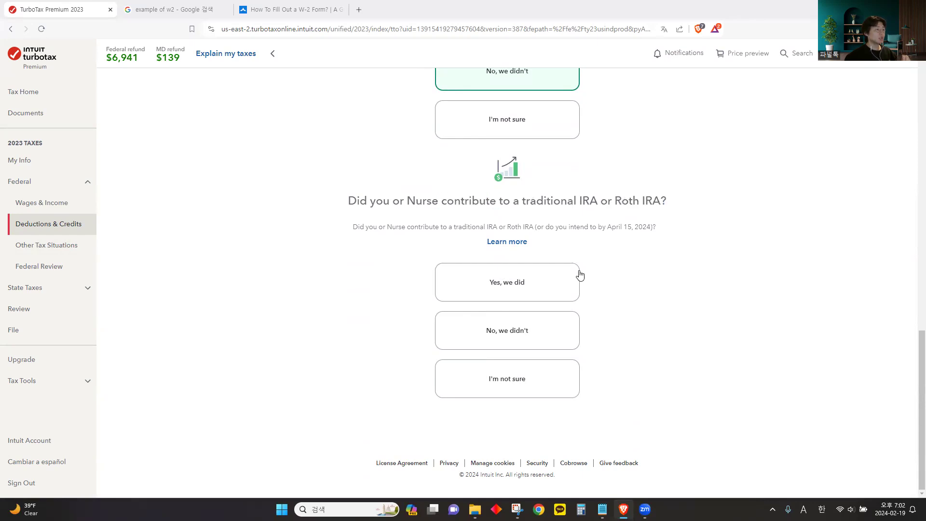
left_click(534, 343)
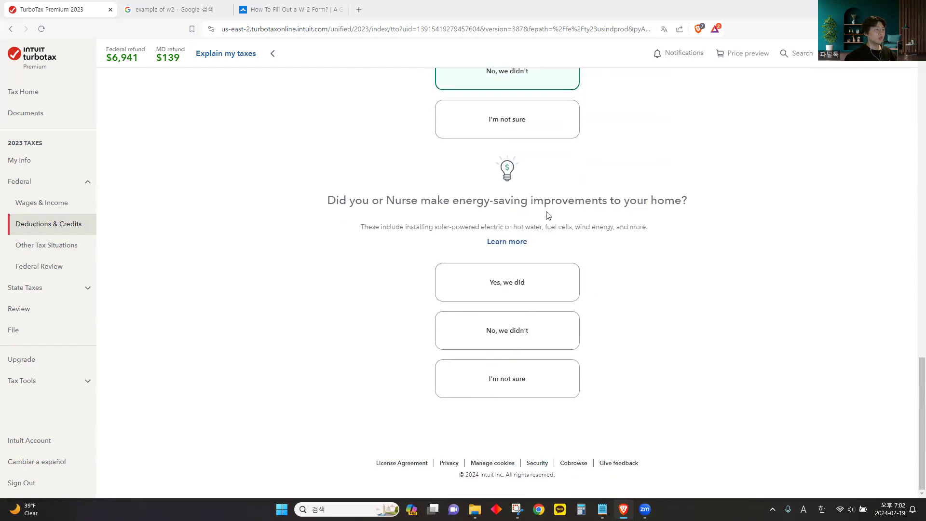
left_click_drag(434, 228, 479, 228)
left_click(465, 231)
left_click(534, 334)
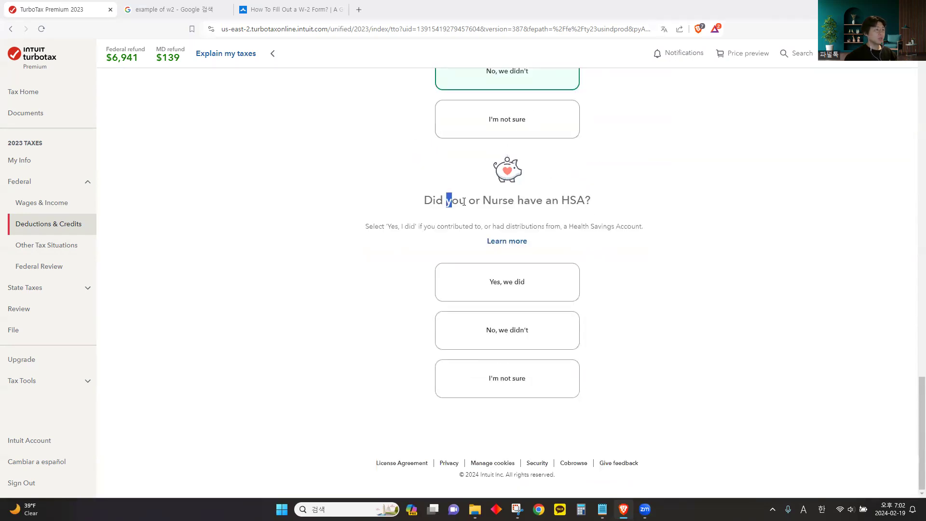
- Answer "No, we didn't" on having an HSA and on getting the homebuyer credit in 2008
left_click_drag(463, 201, 623, 207)
left_click(610, 205)
left_click_drag(573, 227, 635, 225)
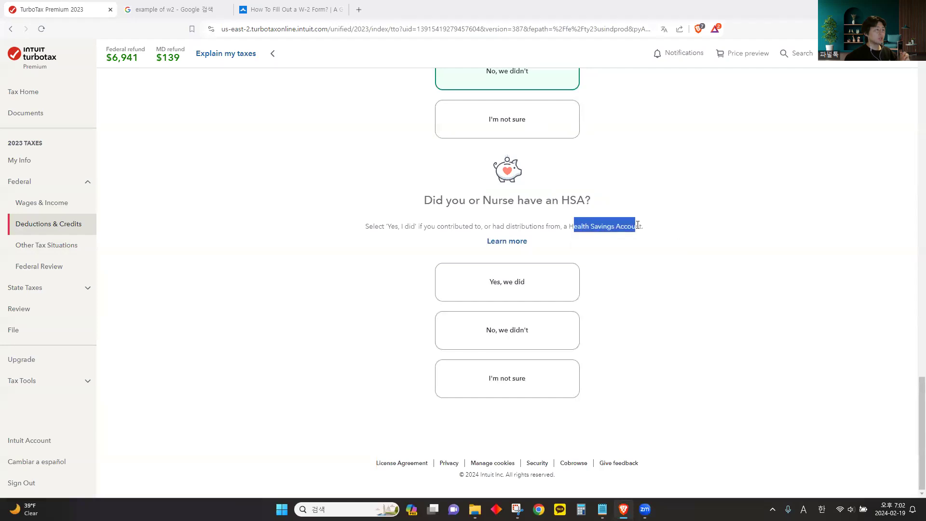
left_click(512, 347)
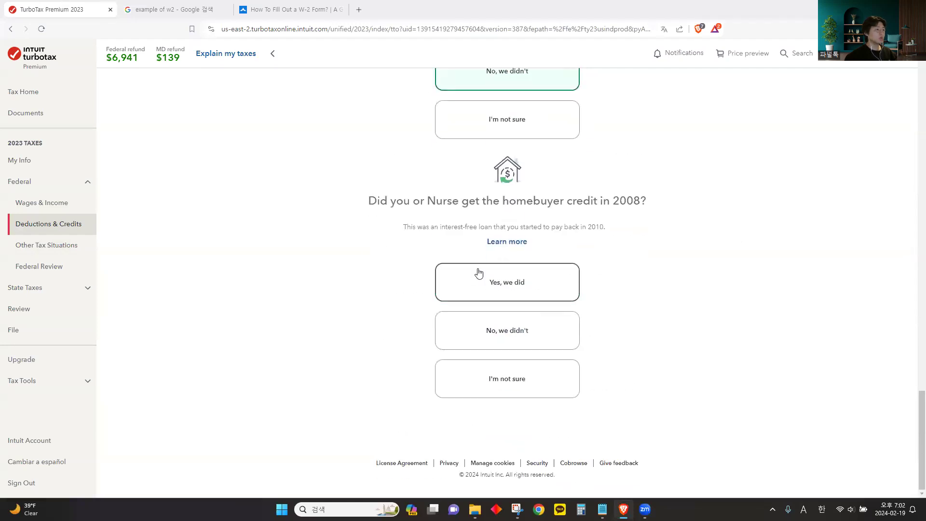
left_click_drag(611, 200, 643, 200)
left_click_drag(509, 201, 604, 202)
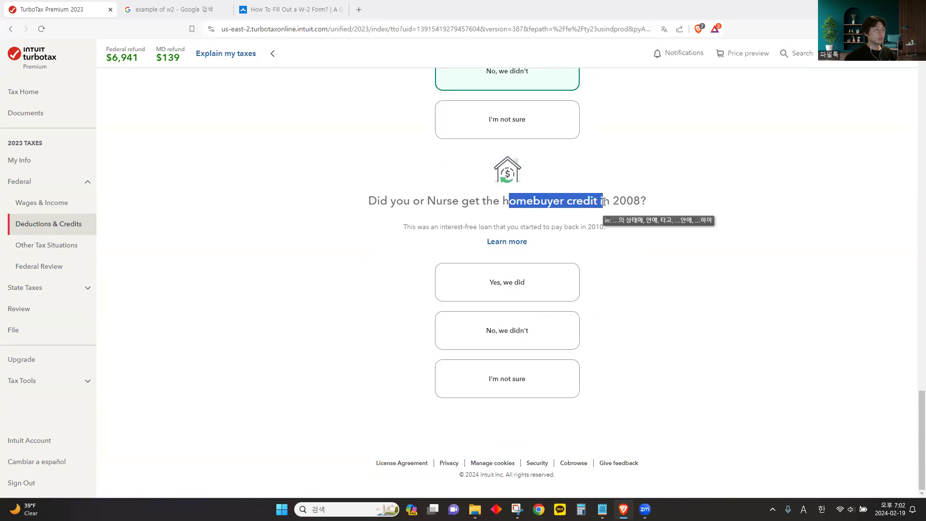
left_click(566, 339)
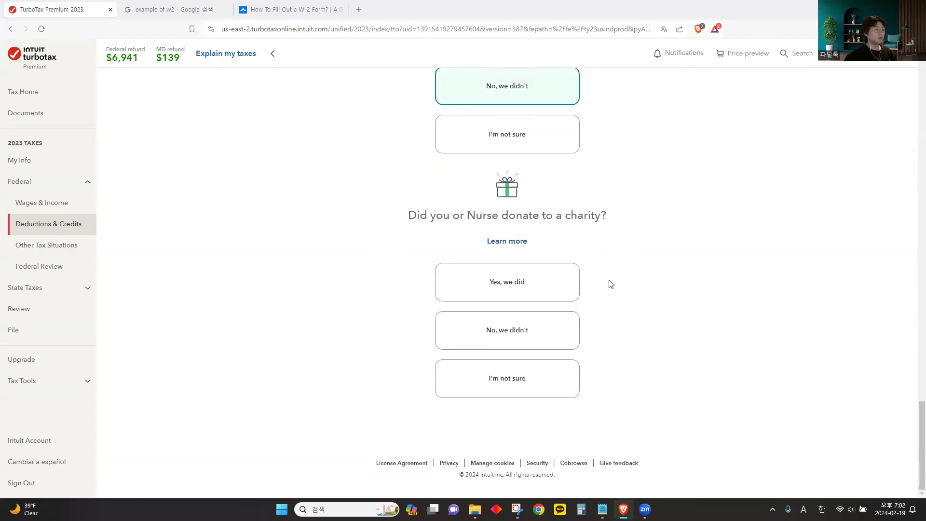
- Answer "No, we didn't" on donating to a charity and on paying car registration fees
left_click_drag(502, 215, 616, 218)
left_click(547, 221)
left_click_drag(470, 216, 617, 218)
left_click(579, 217)
left_click(528, 331)
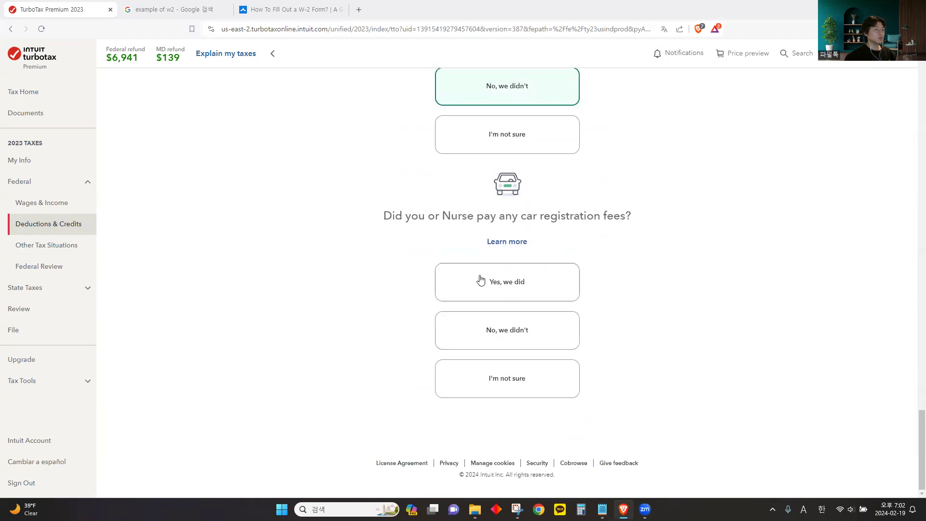
left_click_drag(521, 216, 634, 216)
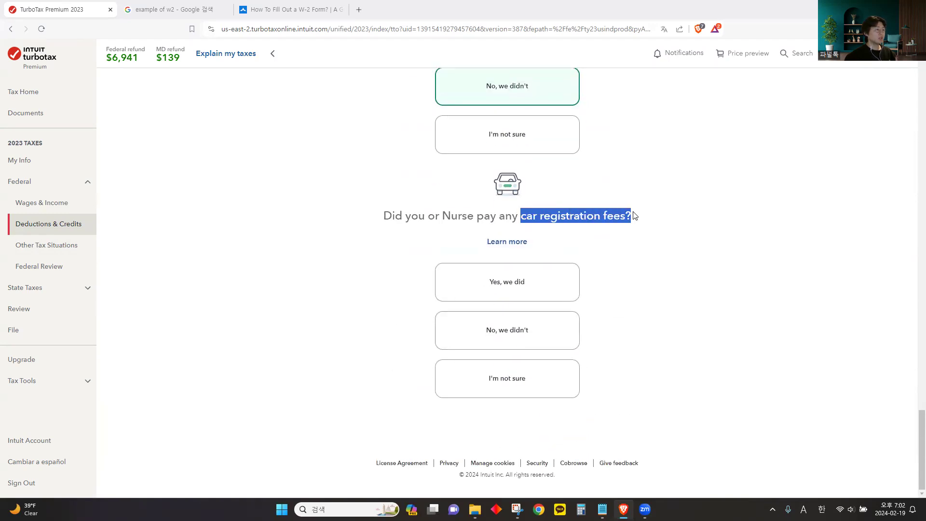
left_click(634, 216)
left_click(505, 333)
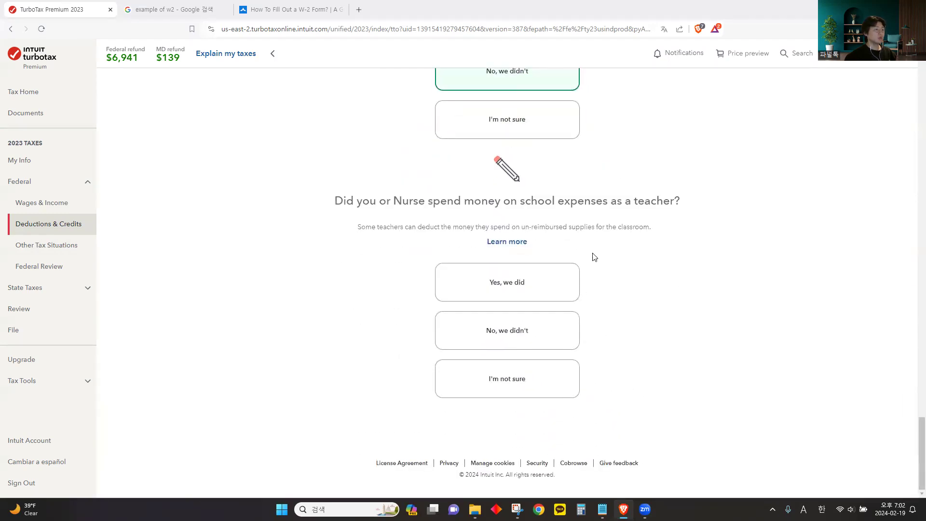
- Answer "No, we didn't" on teacher school expenses and "No, we don't" on marketplace health insurance, and continue to the tax breaks
double_click(644, 202)
left_click(644, 202)
left_click_drag(520, 201, 609, 202)
left_click(609, 201)
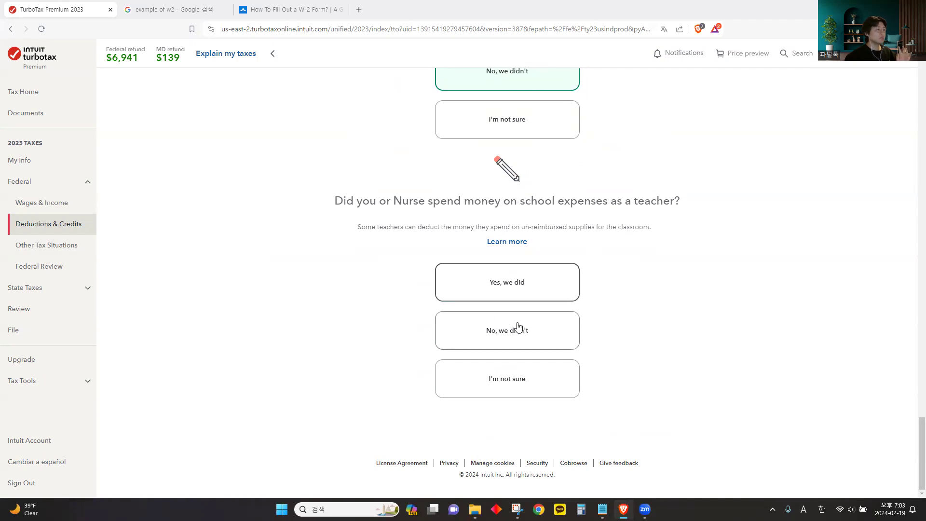
left_click(526, 342)
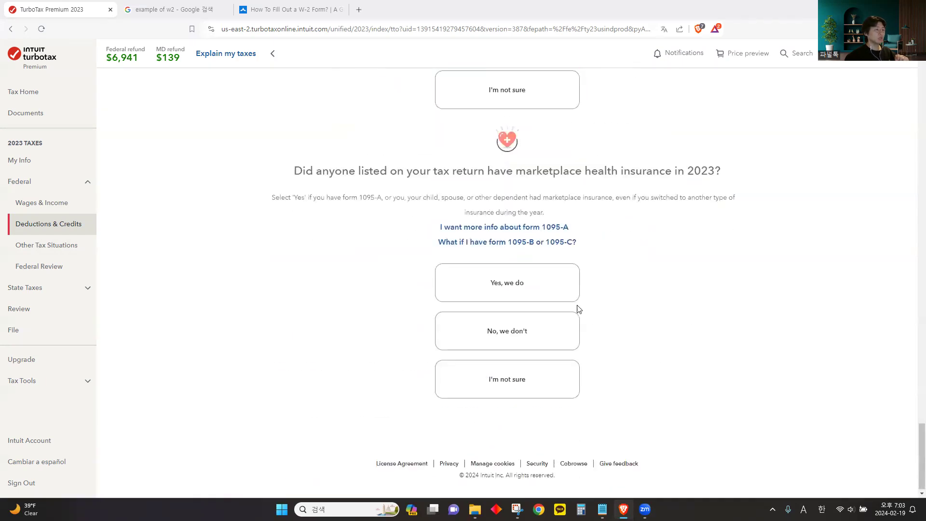
left_click_drag(588, 230, 546, 230)
left_click(618, 233)
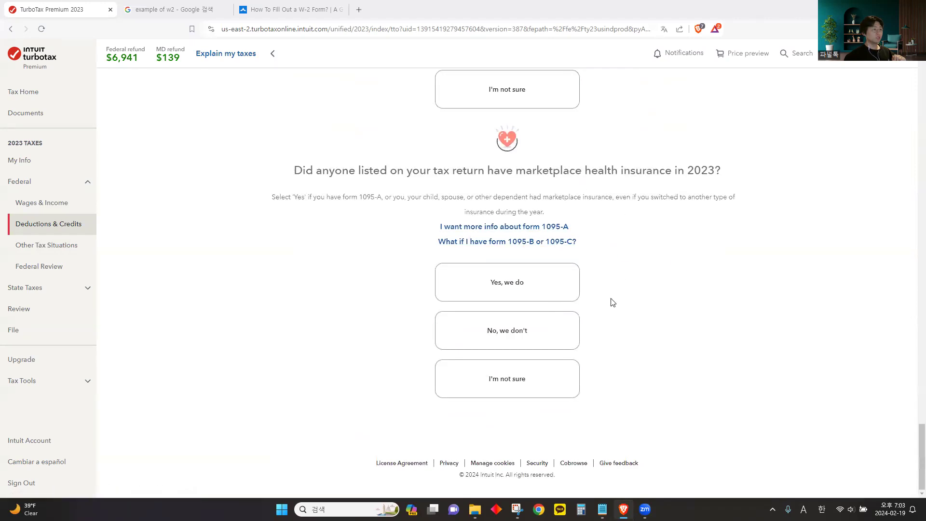
left_click(531, 340)
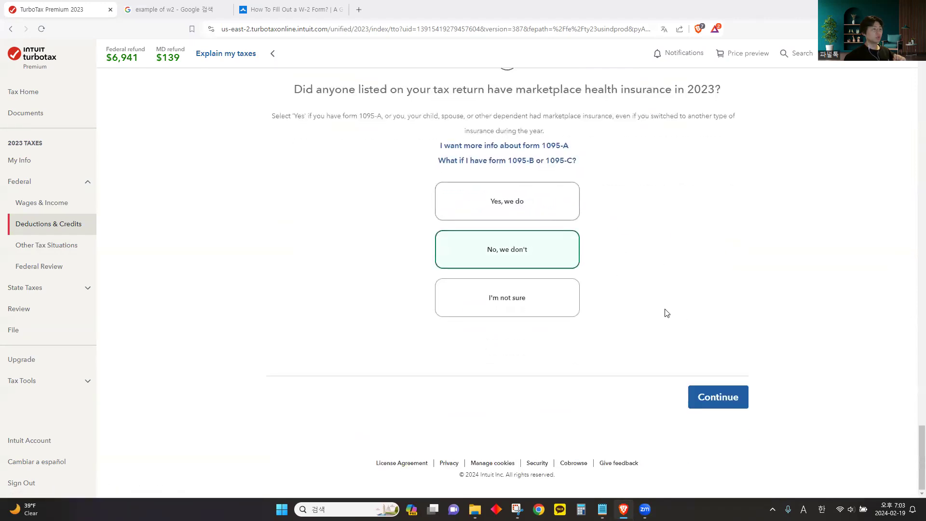
left_click(729, 397)
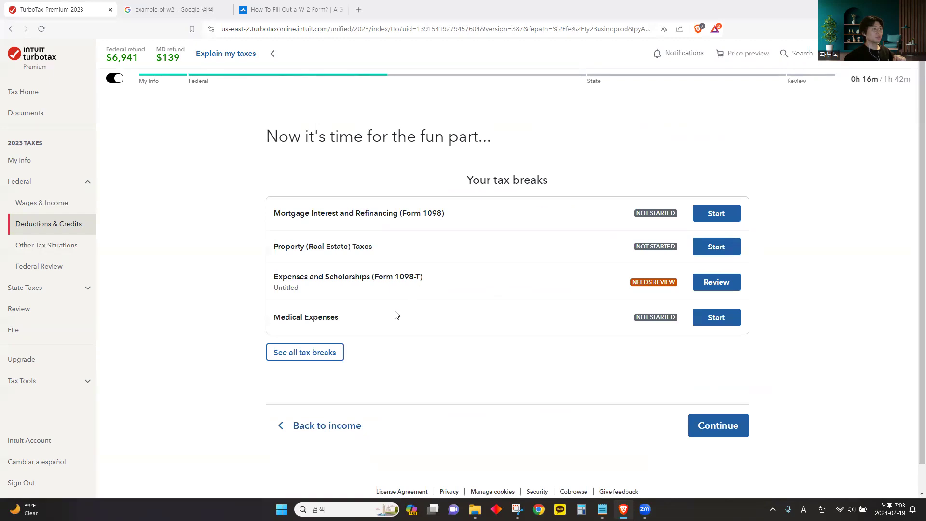
- Start Mortgage Interest and Refinancing (Form 1098) and answer "Yes" on paying home loans in 2023
left_click_drag(296, 214, 462, 217)
left_click(463, 217)
left_click(734, 219)
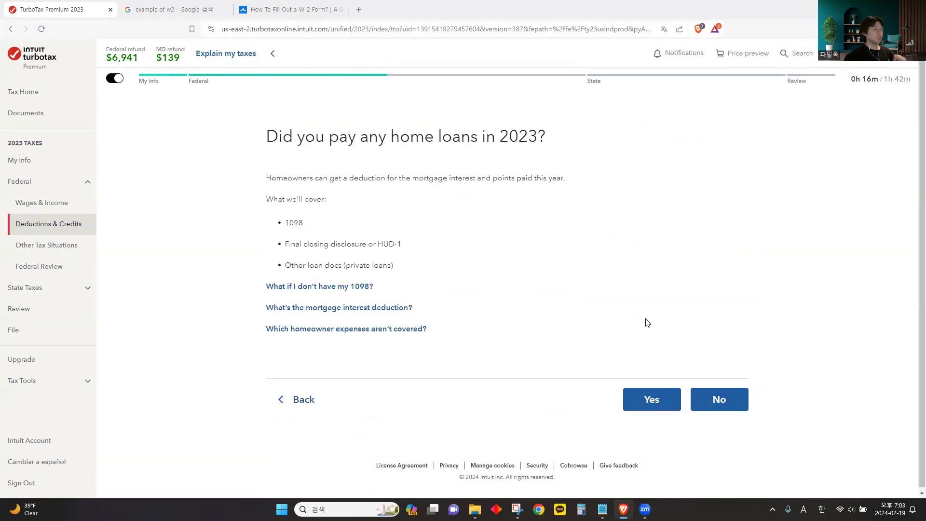
left_click(652, 401)
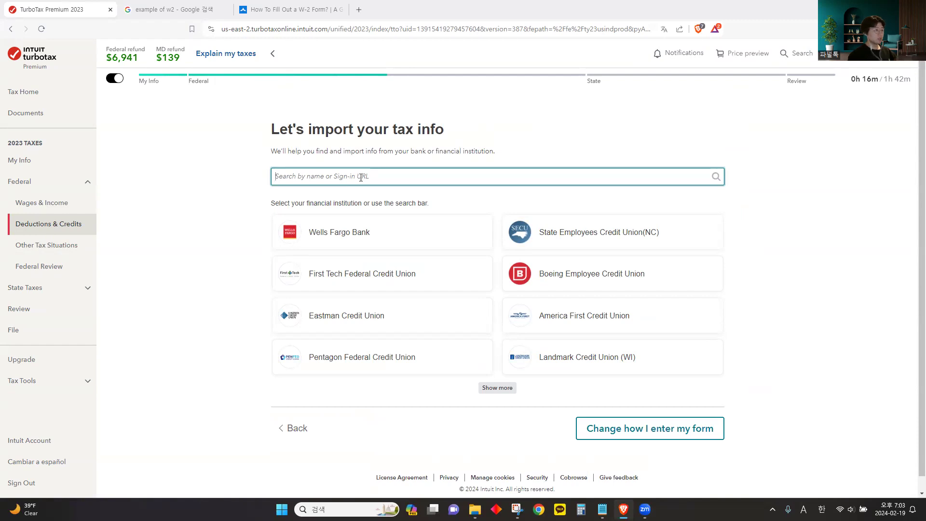
- Search the financial institutions for "chase", but switch the 1098 entry method to "Type it in myself"
type("chaas")
key("BackSpace")
key("BackSpace")
type("se")
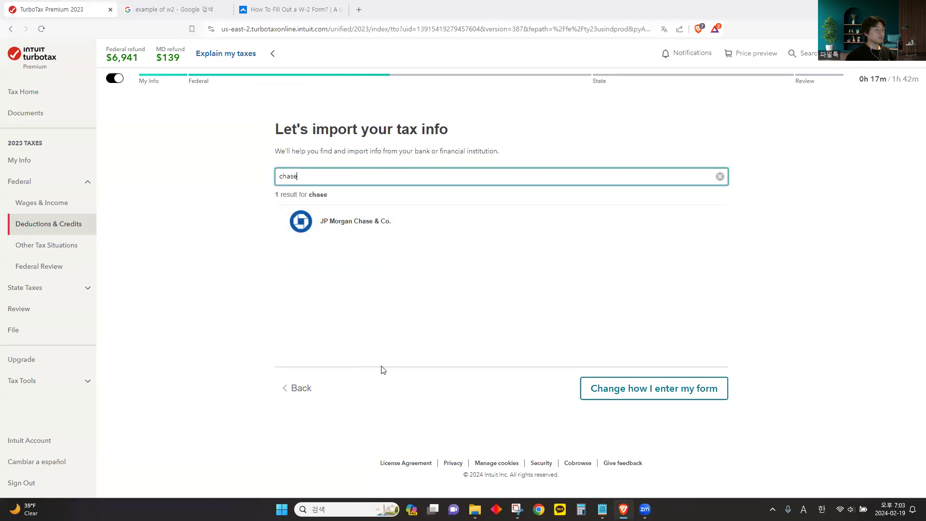
left_click(654, 392)
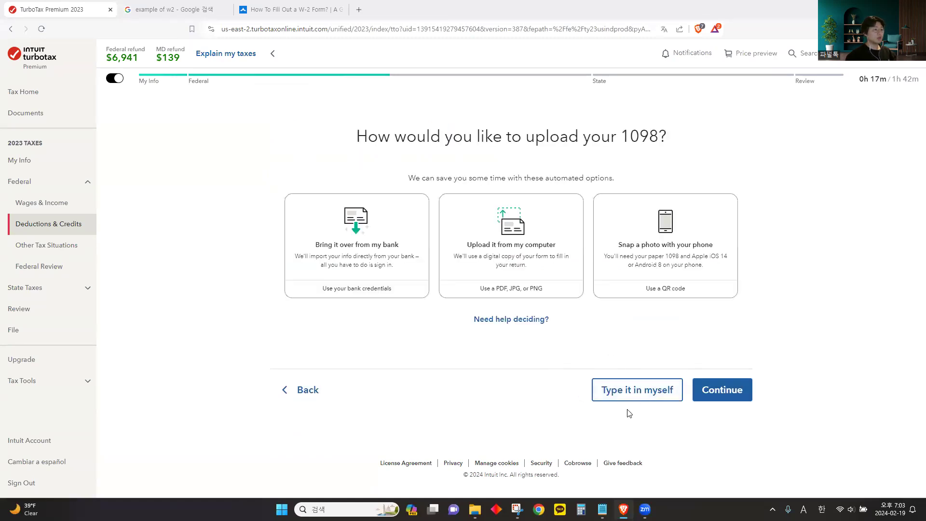
left_click(603, 393)
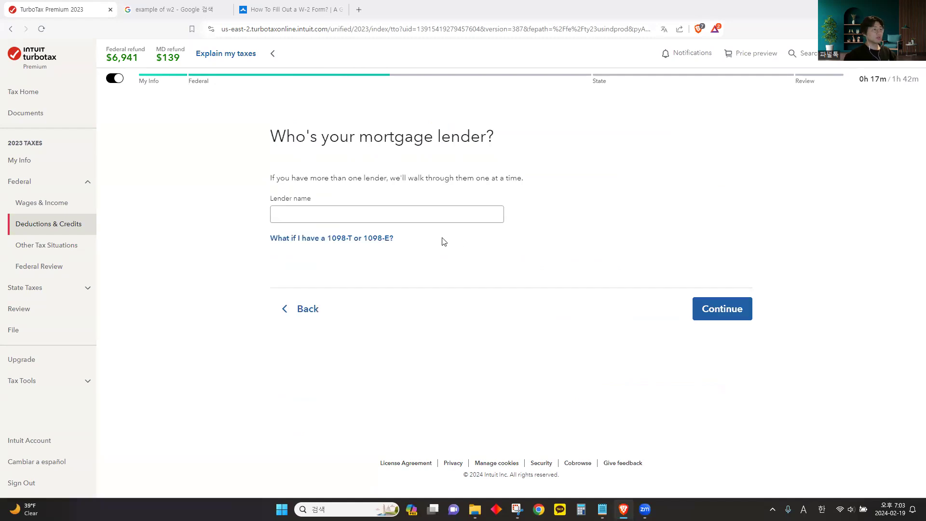
- Enter "woori bank" as the mortgage lender and choose "None of these apply" for the uncommon situations
left_click(383, 216)
type("woori bank")
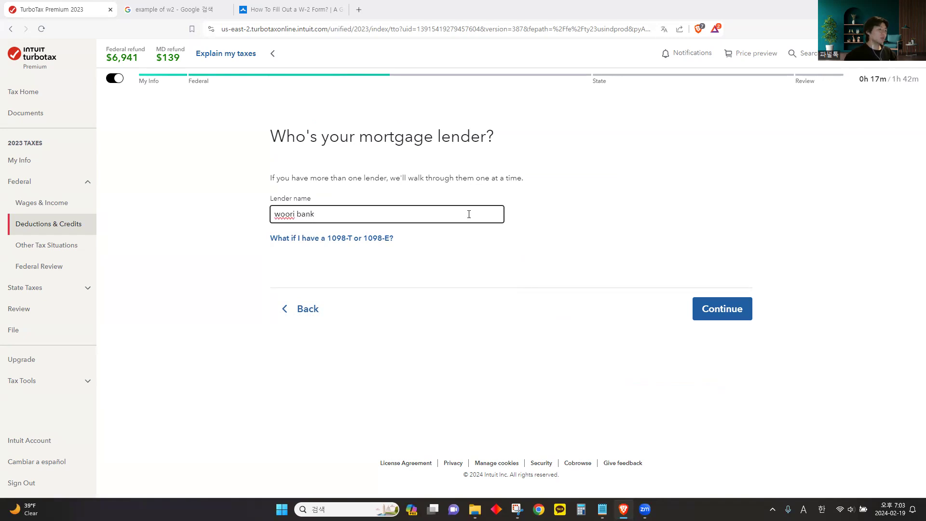
left_click(722, 313)
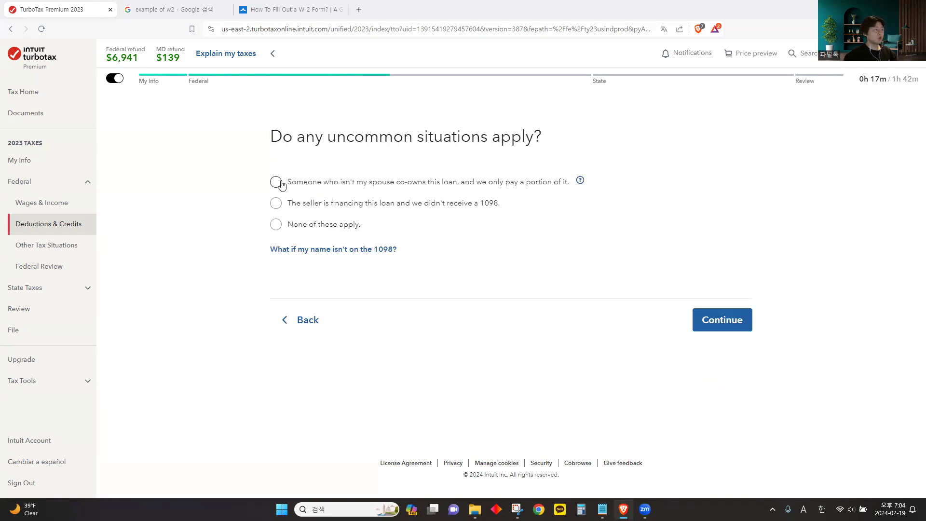
left_click_drag(337, 138, 568, 144)
left_click(498, 145)
left_click(268, 225)
left_click(731, 327)
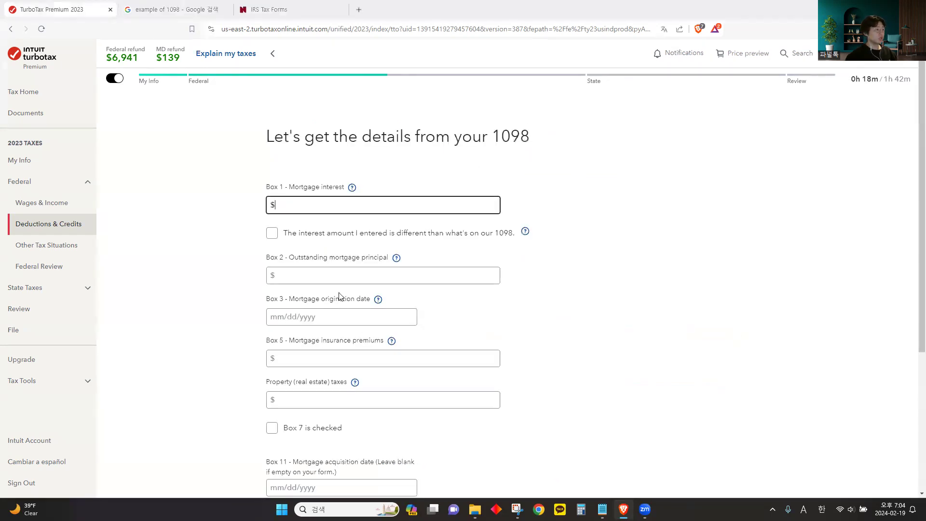
- Compare the mortgage interest, principal, origination date and insurance premium boxes with the sample Form 1098
scroll(339, 296, "down", 4)
scroll(420, 273, "up", 4)
left_click(263, 10)
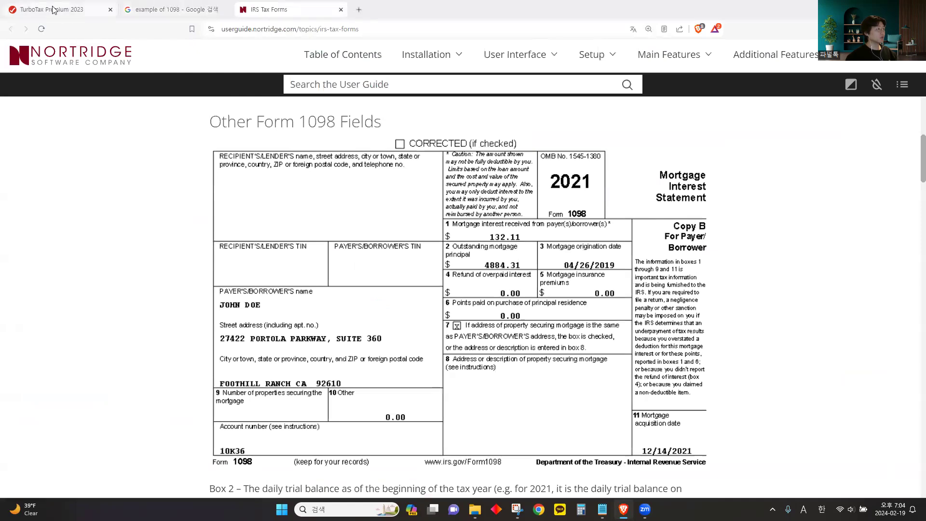
left_click(68, 10)
double_click(281, 188)
double_click(284, 257)
double_click(281, 299)
double_click(281, 341)
left_click(265, 9)
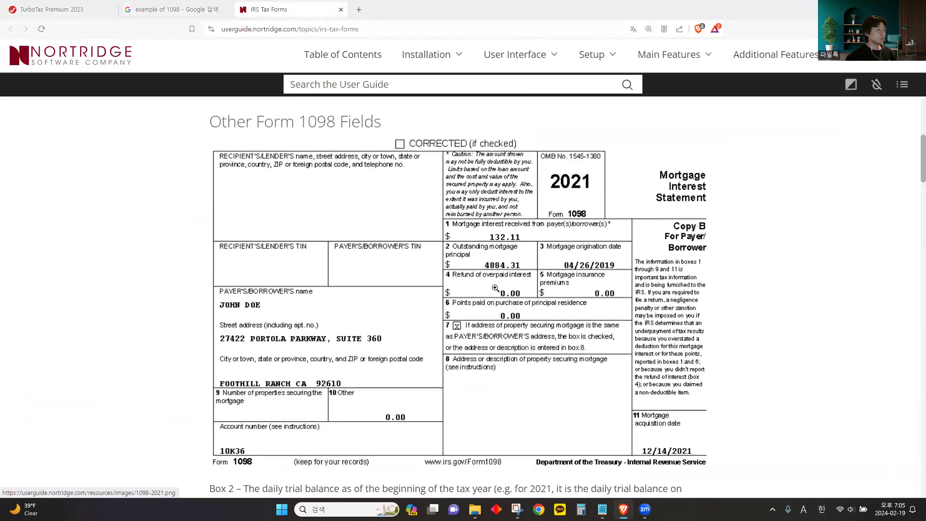
left_click(64, 4)
- Leave the 1098 detail boxes blank and continue back to the tax breaks list
left_click(306, 273)
left_click(306, 317)
scroll(306, 317, "down", 4)
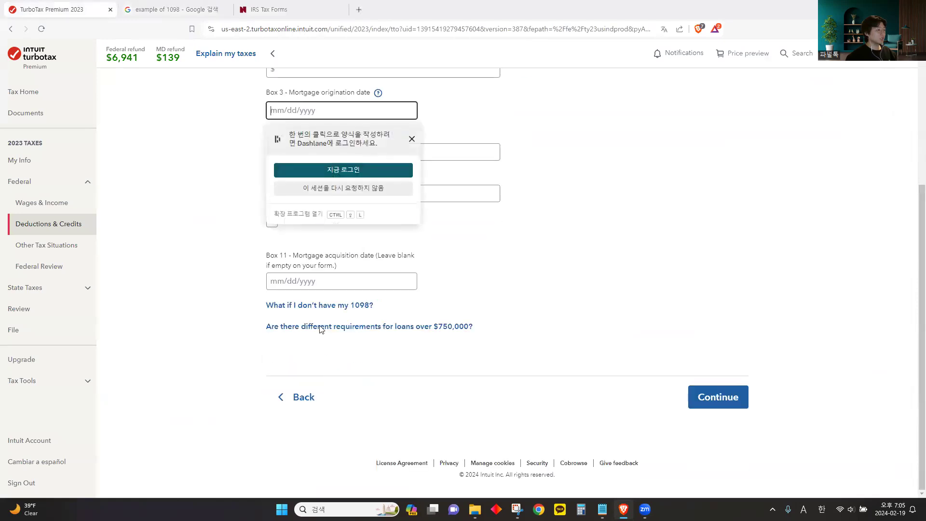
left_click(708, 401)
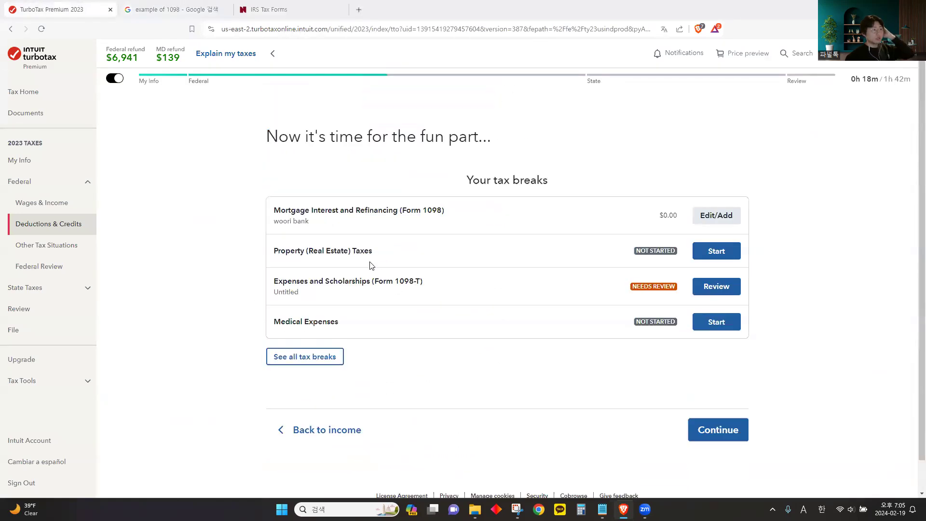
- Start Property (Real Estate) Taxes and answer "Yes" on paying property or real estate taxes
left_click_drag(279, 253, 409, 265)
left_click(410, 265)
left_click_drag(274, 254, 372, 254)
left_click(415, 257)
left_click(716, 252)
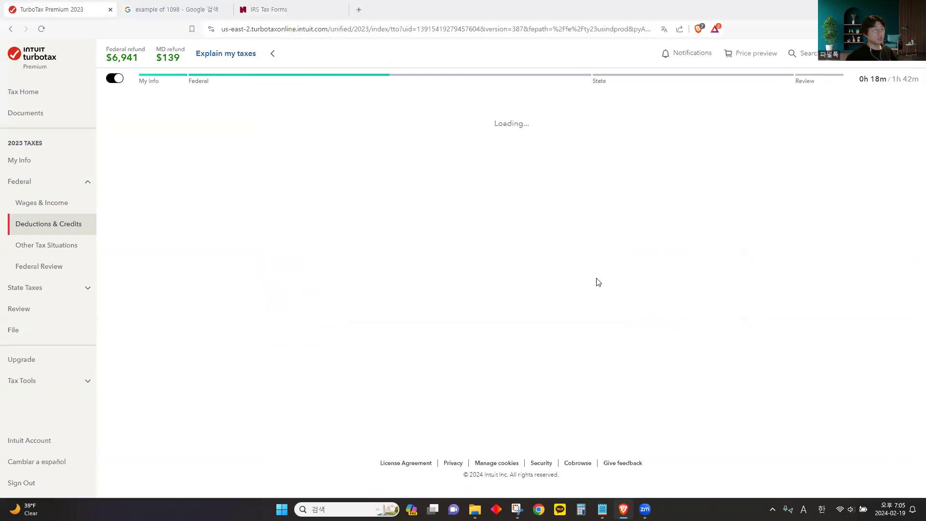
left_click_drag(309, 136, 589, 151)
left_click(641, 333)
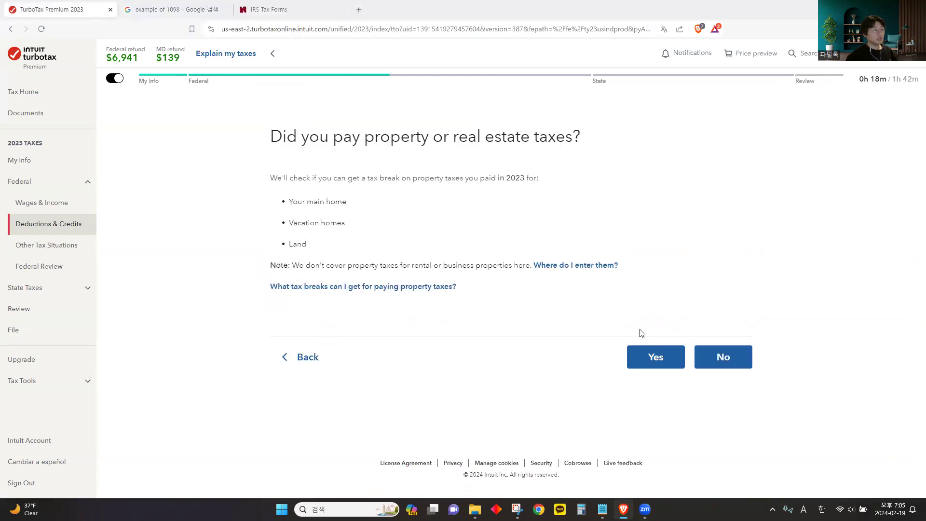
left_click(648, 366)
- Set the property taxes on the main home to $1,234
left_click(305, 235)
type("1233")
left_click_drag(306, 234, 234, 231)
key("BackSpace")
type("1234")
- Set the taxes on additional homes or land to $100 and submit the 2023 property tax entries
left_click(324, 278)
left_click_drag(269, 261, 386, 262)
left_click(359, 247)
left_click_drag(266, 221, 391, 221)
left_click(390, 222)
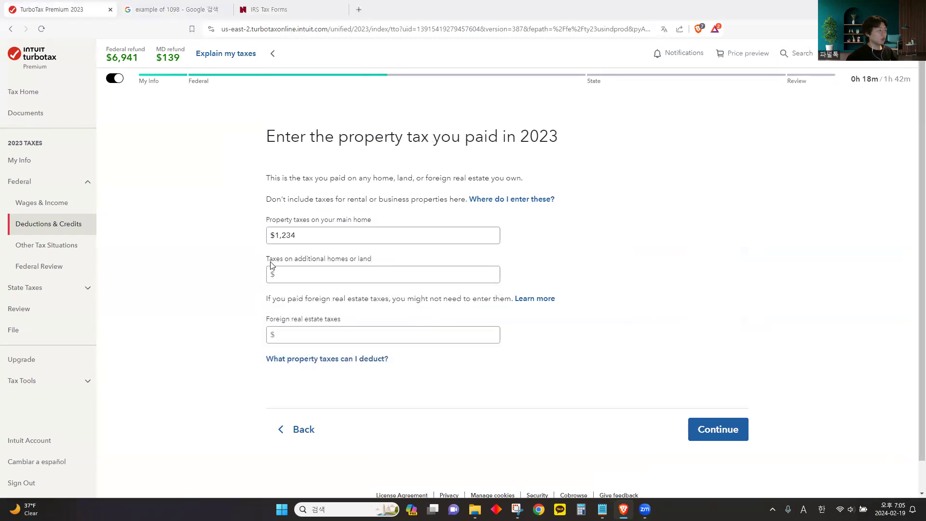
mouse_move(273, 264)
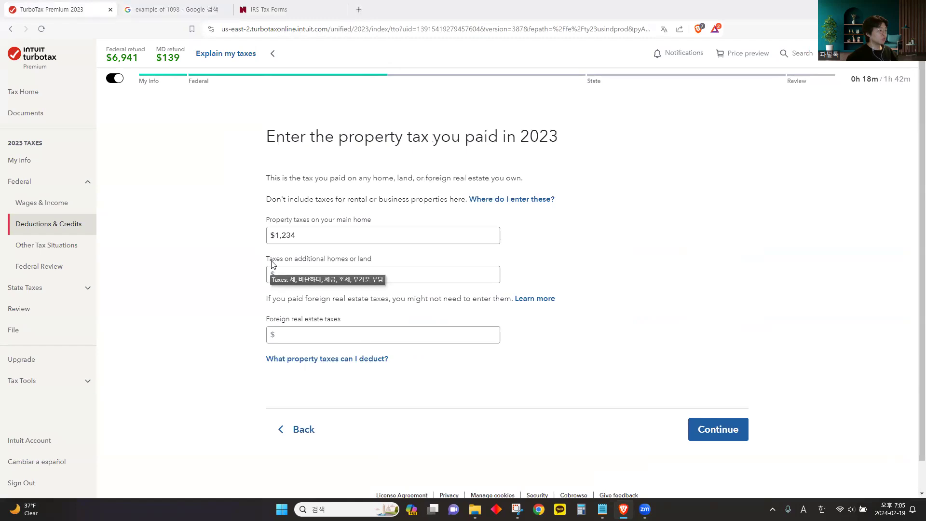
left_click(308, 275)
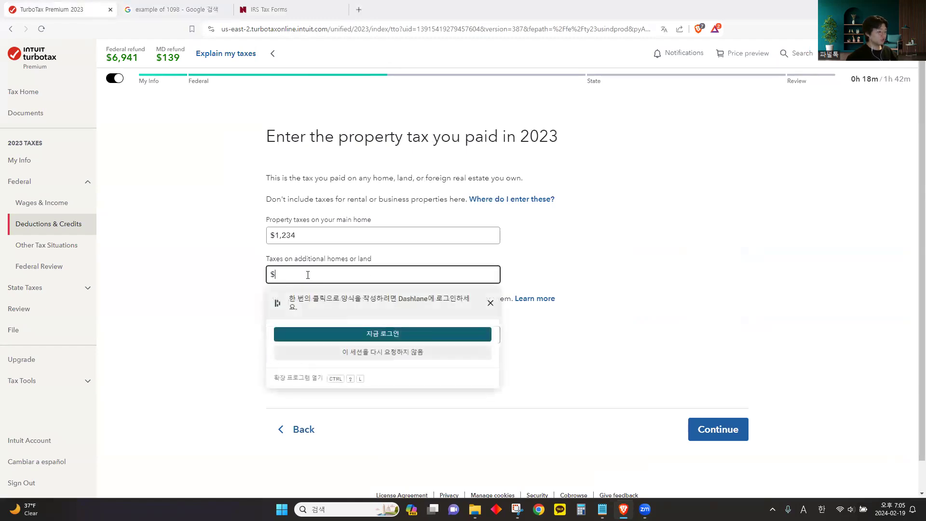
type("100")
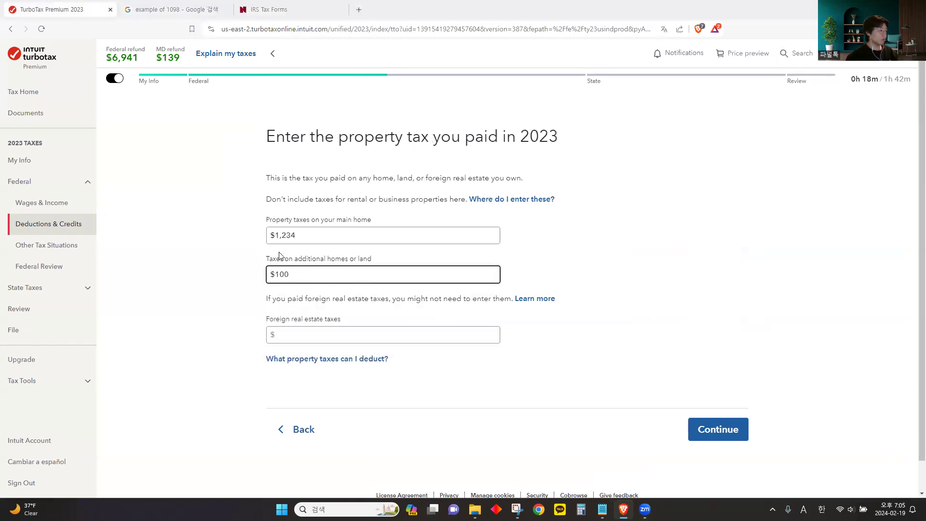
left_click(716, 431)
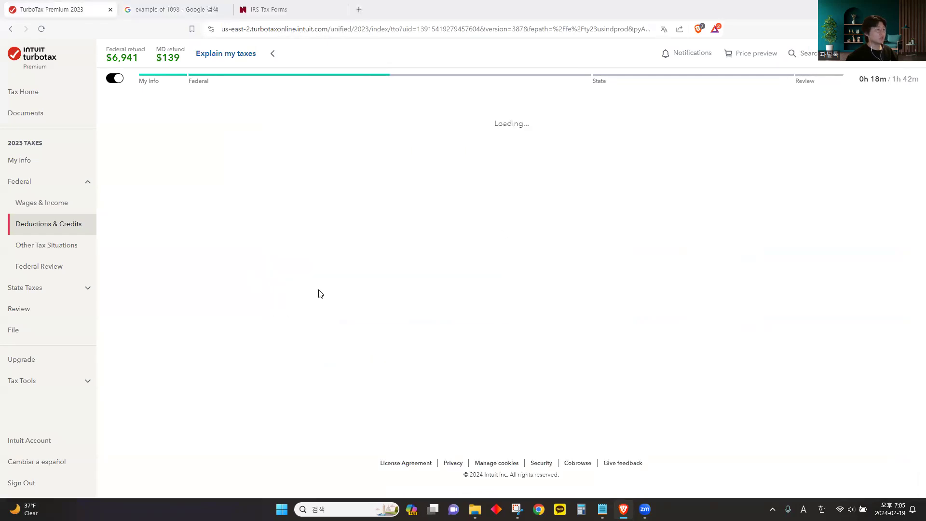
- Open the Expenses and Scholarships (Form 1098-T) tax break for review
left_click(710, 305)
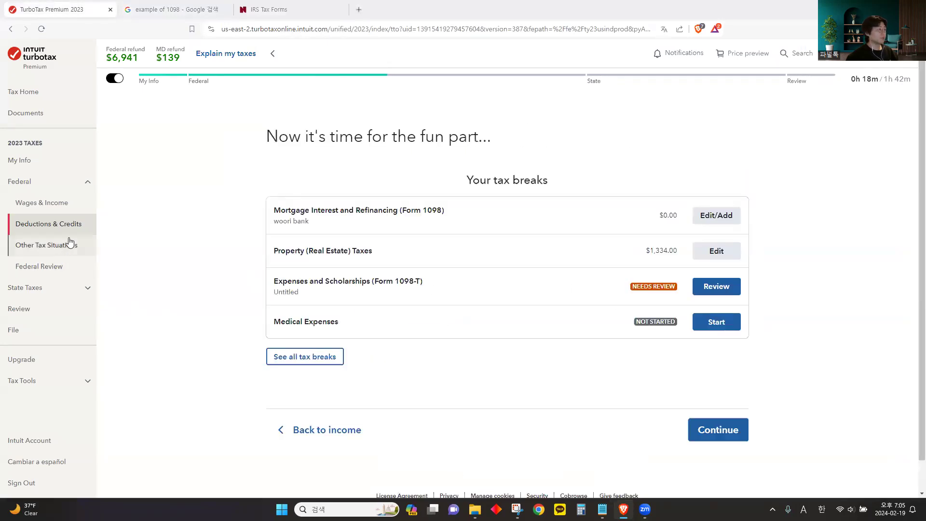
left_click_drag(274, 281, 395, 282)
left_click(399, 282)
left_click(425, 285)
left_click(514, 294)
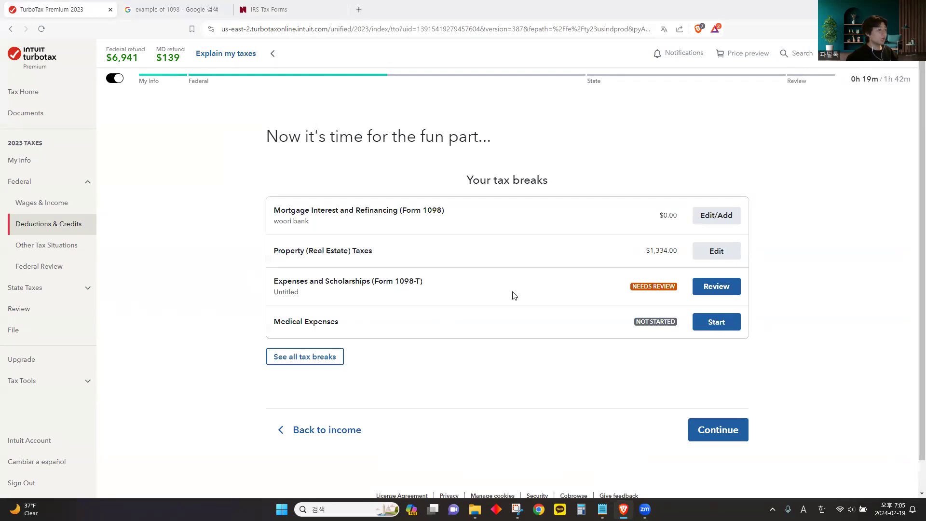
left_click(719, 290)
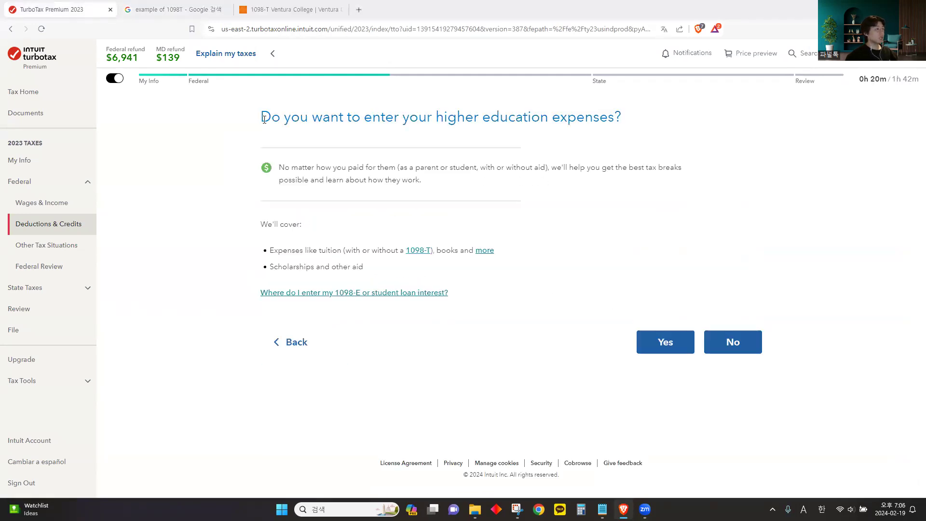
- Answer "Yes" to entering higher education expenses
left_click_drag(264, 119, 637, 130)
left_click(501, 125)
left_click_drag(443, 117, 630, 128)
left_click(549, 129)
left_click_drag(365, 117, 410, 119)
left_click(380, 126)
triple_click(335, 230)
left_click(337, 231)
left_click(654, 346)
- Select the person aged 35 as the student in 2023 and continue
left_click(338, 183)
left_click(324, 207)
left_click_drag(260, 116, 597, 125)
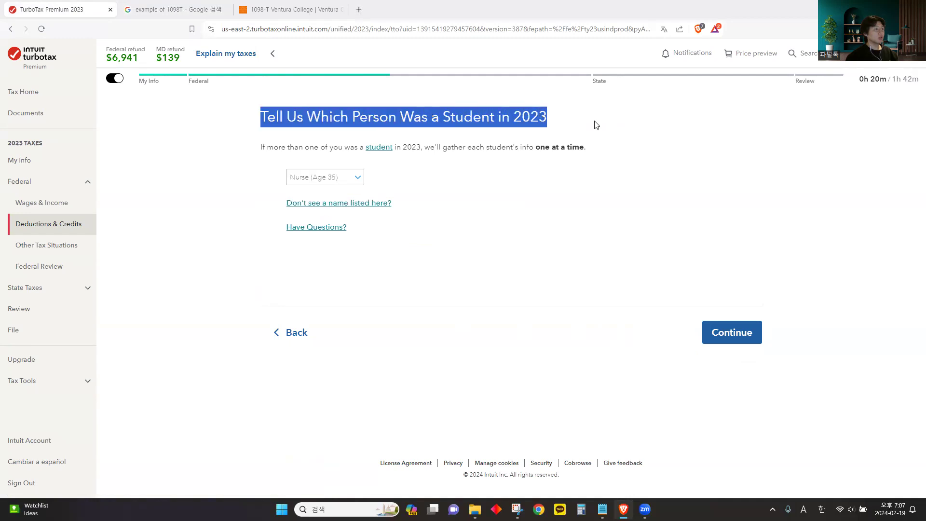
left_click(596, 125)
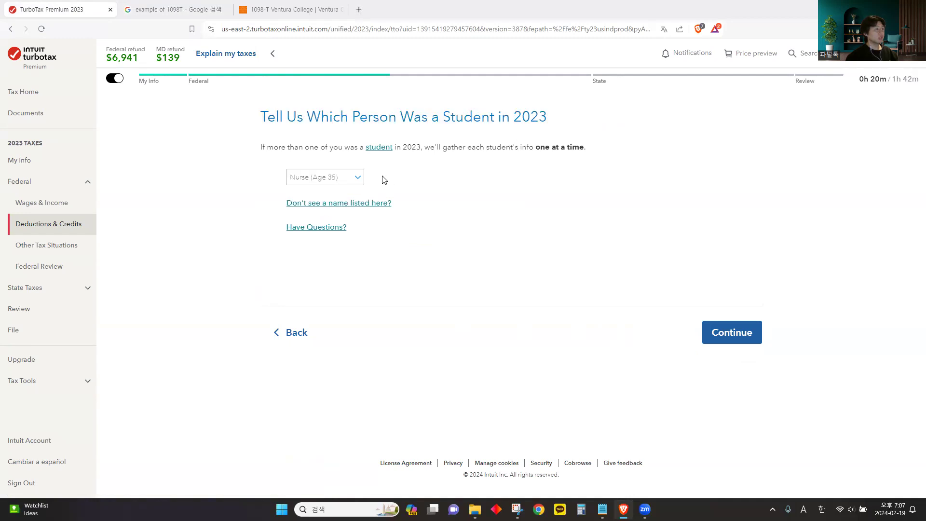
left_click(732, 337)
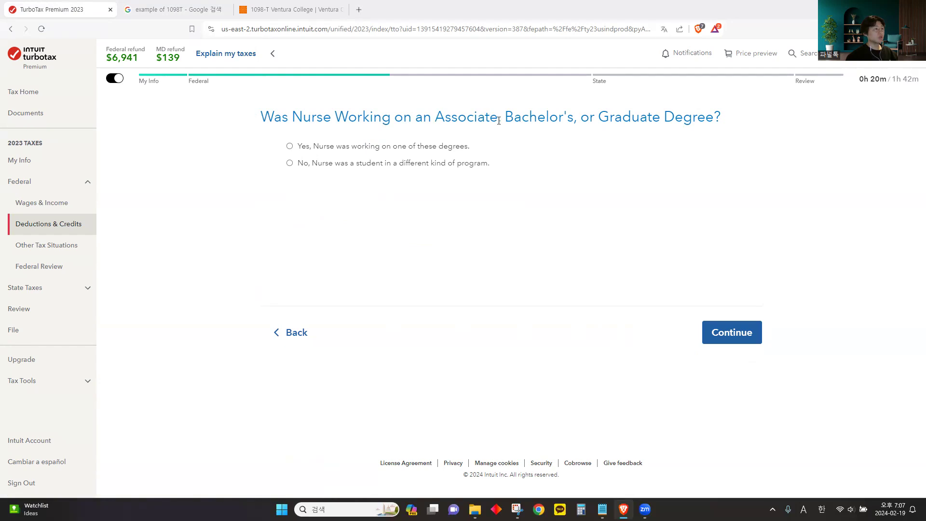
- Answer the degree question with "No", a student in a different kind of program, and continue
left_click_drag(509, 117, 722, 119)
left_click(617, 120)
left_click(486, 143)
left_click(302, 167)
left_click(717, 340)
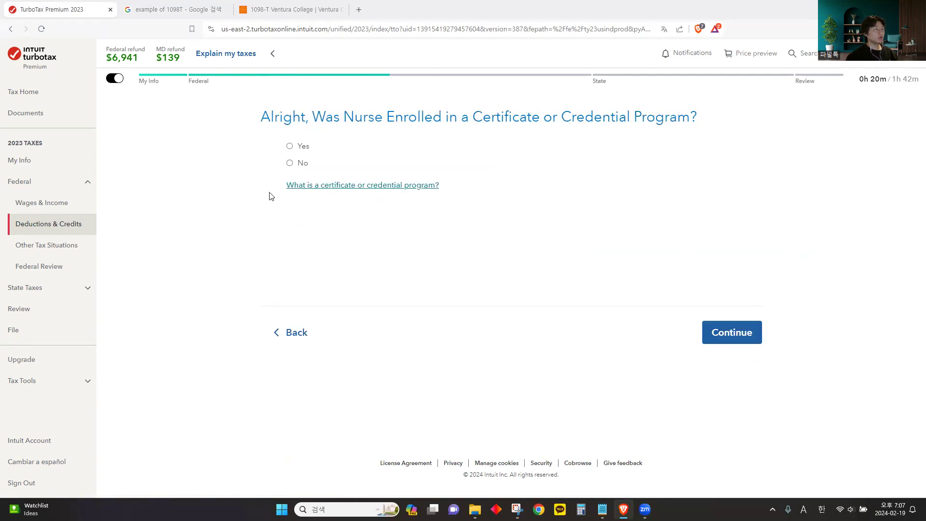
- Answer "Yes" on being enrolled in a certificate or credential program and continue
left_click_drag(469, 119, 704, 123)
left_click_drag(505, 117, 545, 119)
left_click(476, 119)
left_click(485, 119)
left_click_drag(475, 117, 535, 118)
left_click(430, 133)
left_click(295, 146)
left_click(730, 335)
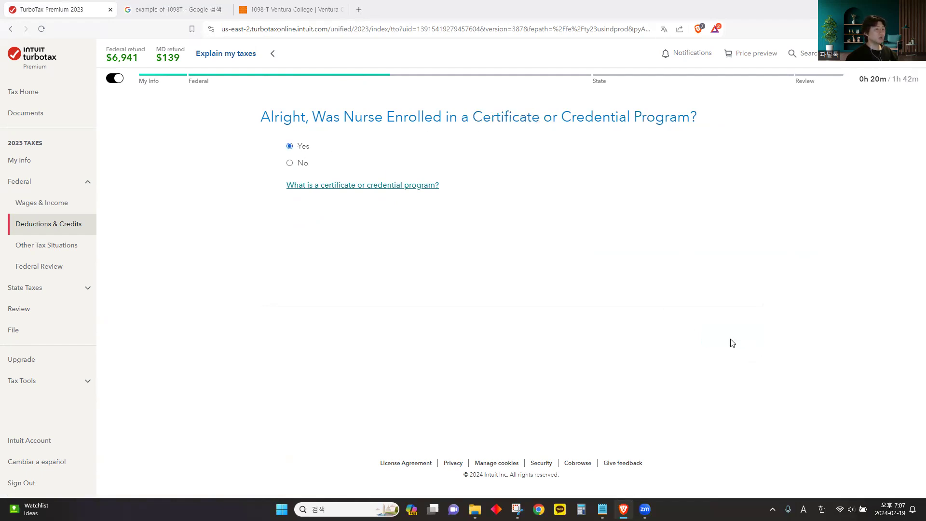
- Set the student's 2023 enrollment status to "At least half-time" and continue
left_click_drag(383, 118, 552, 120)
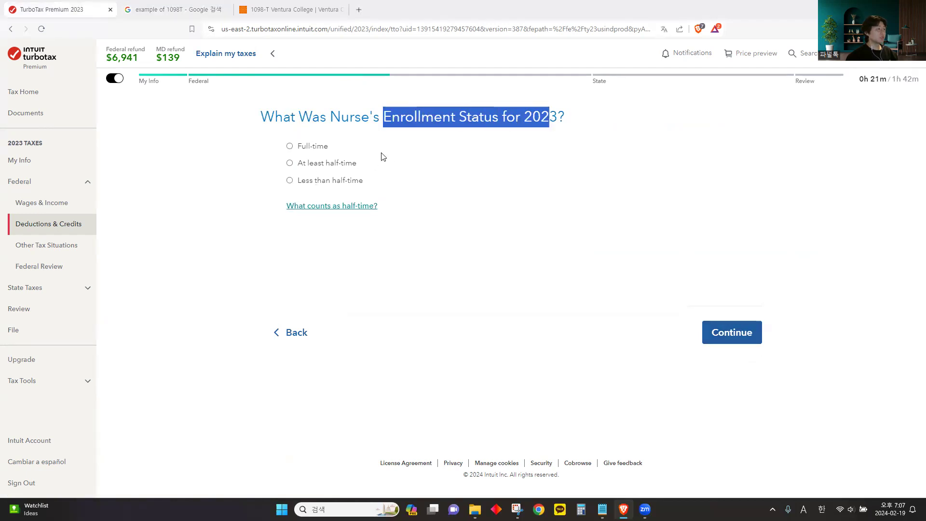
left_click(290, 164)
left_click(744, 340)
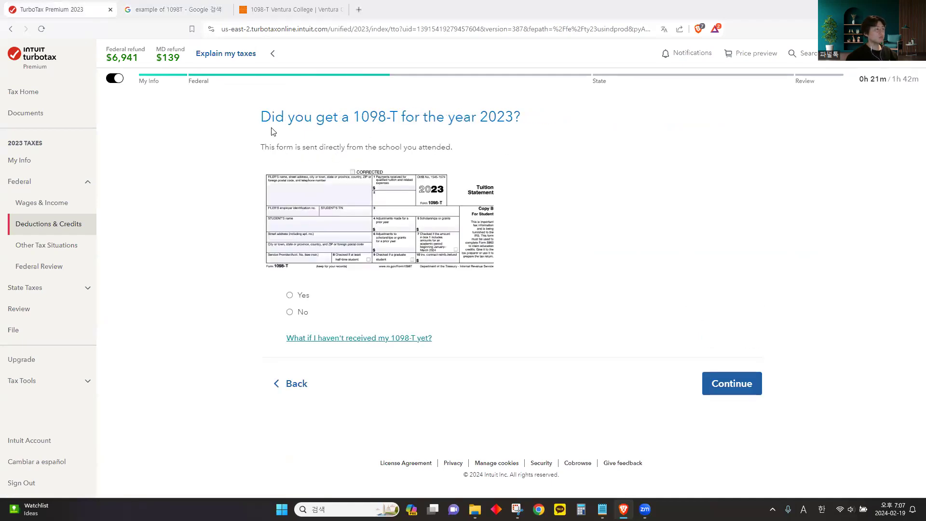
- Check the sample 1098-T on the Ventura College page, and answer "No" on getting a 1098-T for 2023
left_click_drag(262, 118, 398, 120)
left_click(350, 123)
left_click(292, 7)
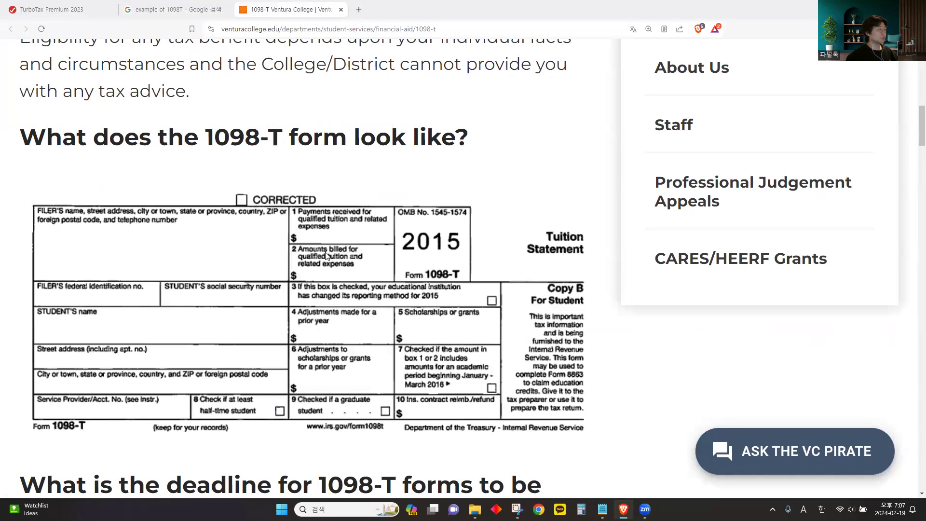
left_click(58, 12)
left_click(299, 298)
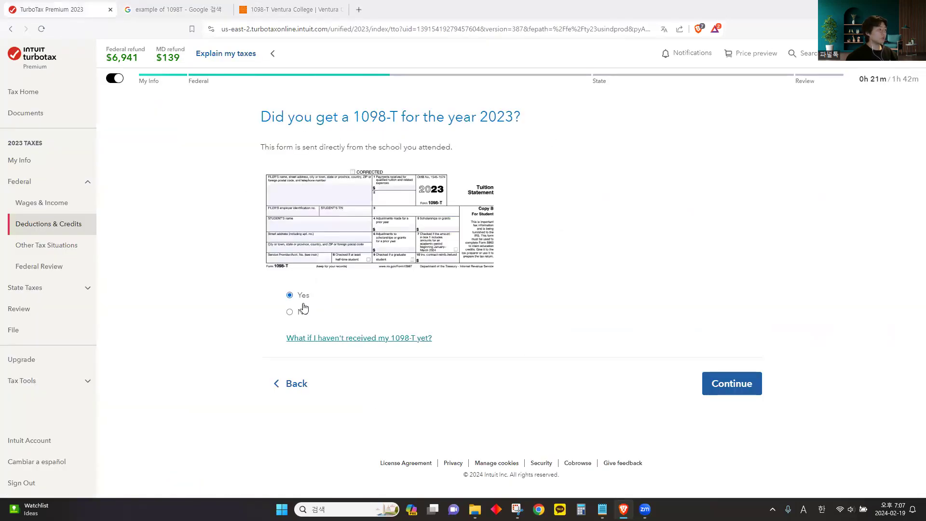
left_click(299, 318)
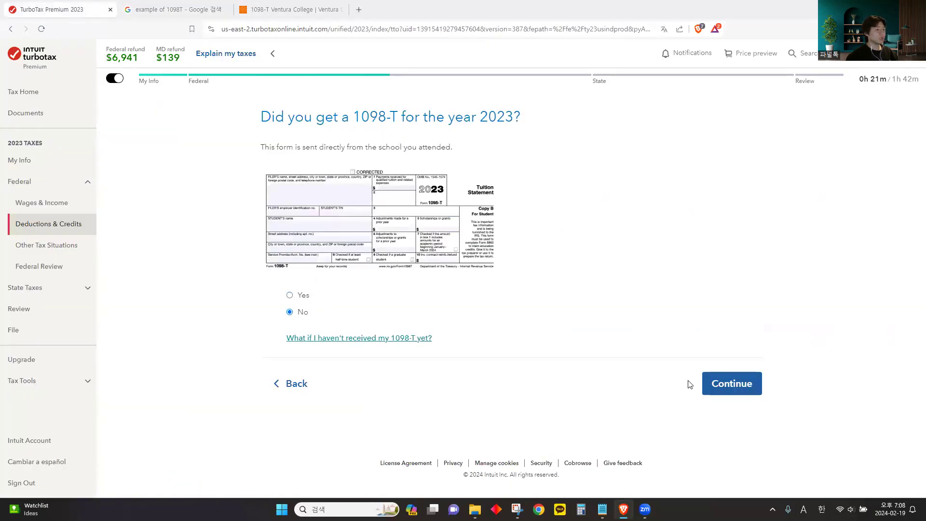
left_click(721, 384)
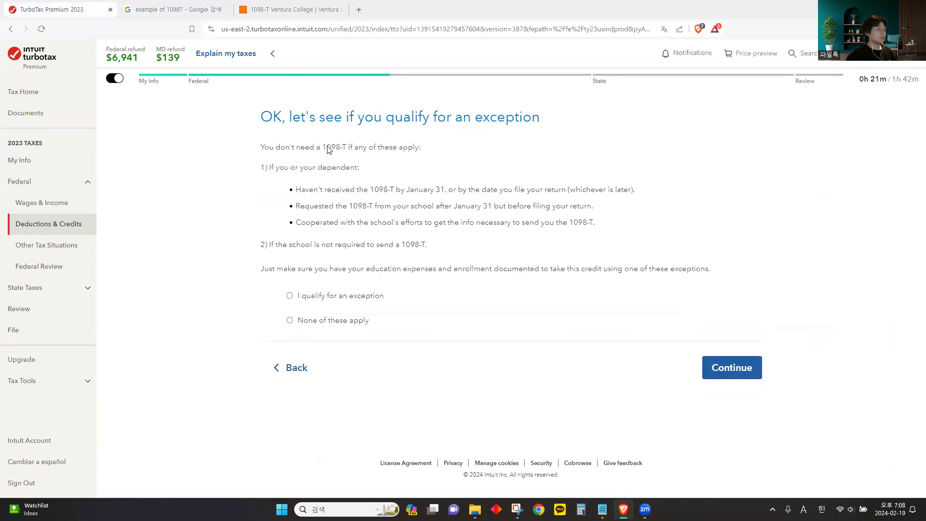
- Choose "I qualify for an exception" to the 1098-T requirement and continue
left_click_drag(318, 119, 350, 119)
left_click(398, 119)
left_click_drag(476, 118, 558, 125)
left_click(557, 125)
left_click(308, 299)
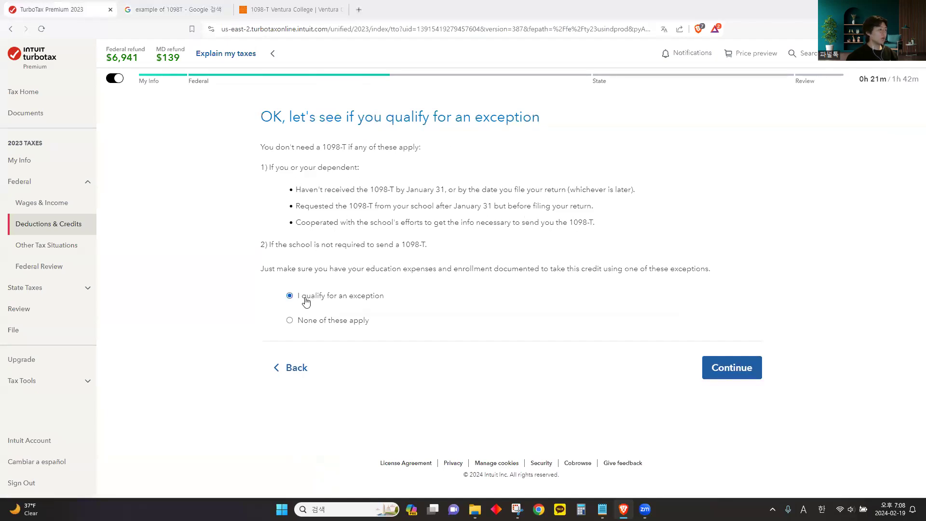
left_click(724, 372)
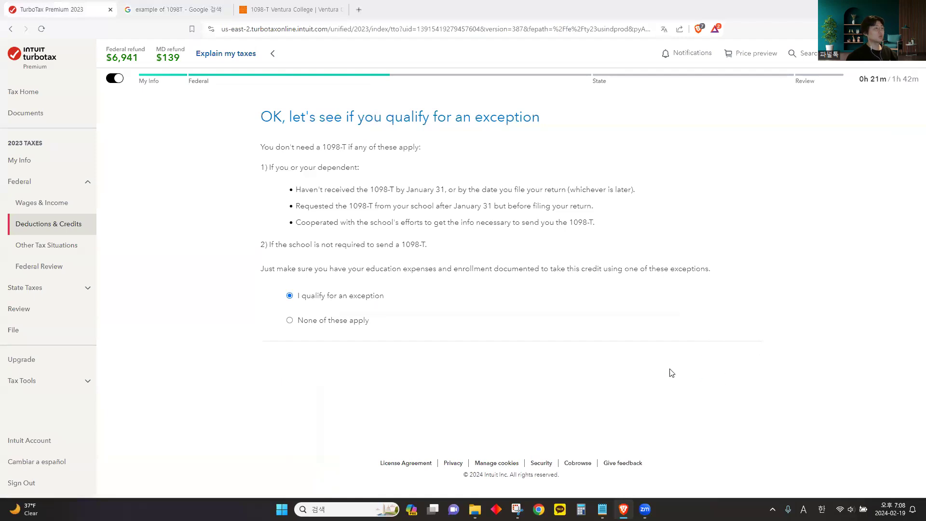
- Set the school's name to "asdgas" and its address to "asdg", leaving the remaining school details blank, and continue
type("asdgas")
left_click(321, 288)
type("asdg")
scroll(333, 320, "down", 2)
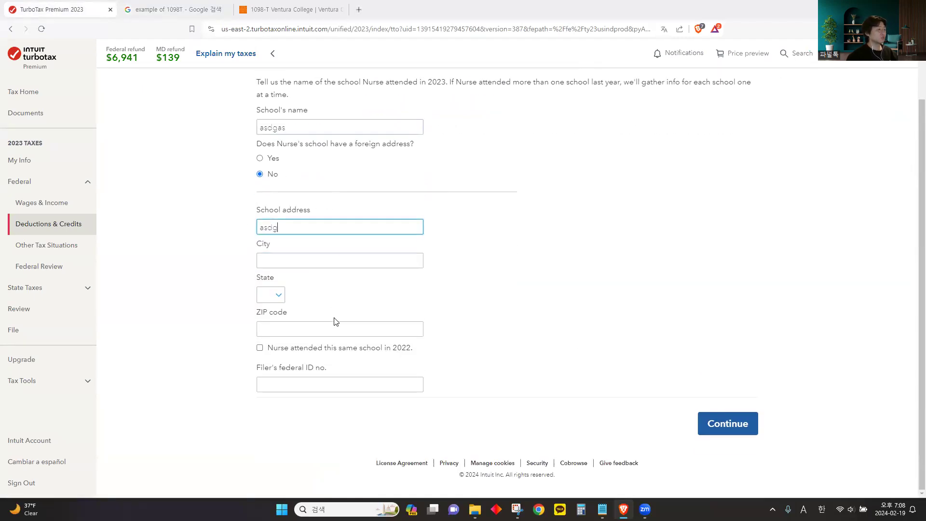
left_click(729, 424)
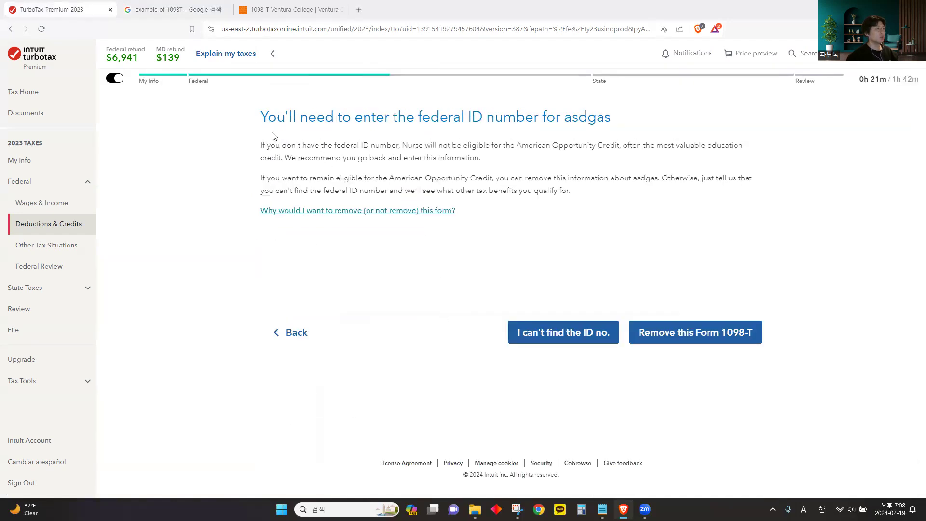
- Proceed without the school's federal ID number by stating that it can't be found
left_click(259, 120)
left_click_drag(270, 116, 494, 115)
left_click(473, 115)
left_click_drag(421, 117, 488, 117)
left_click(492, 118)
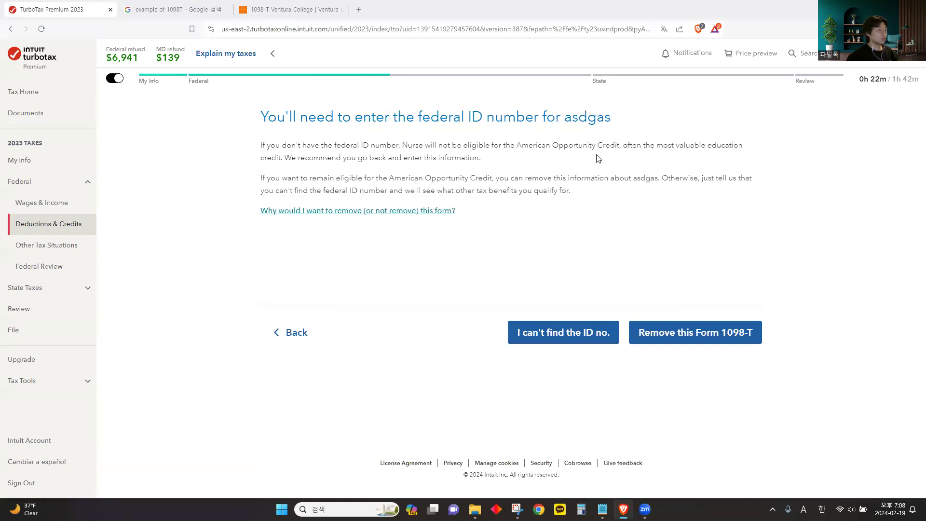
left_click(543, 342)
- Set the tuition paid to the school in 2023 to 23,000 and continue
left_click_drag(262, 118, 467, 122)
left_click(466, 126)
left_click(451, 181)
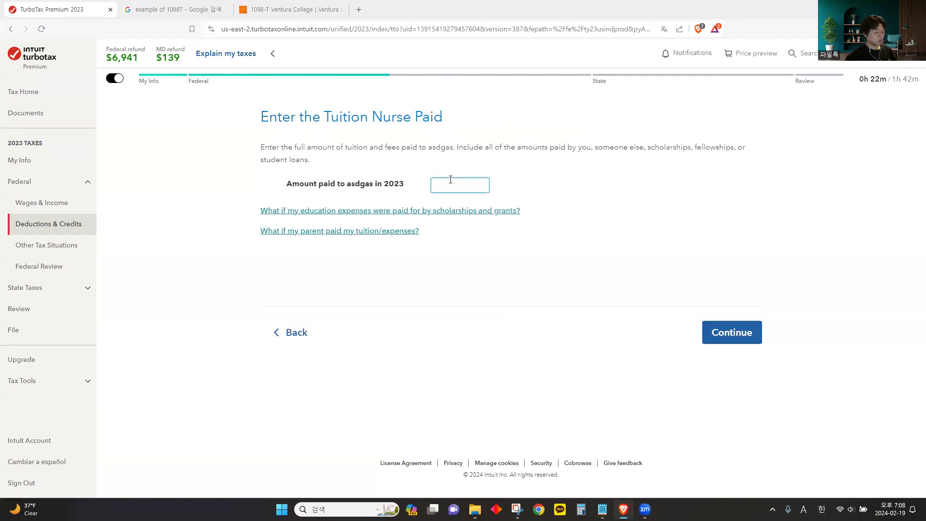
type("2300")
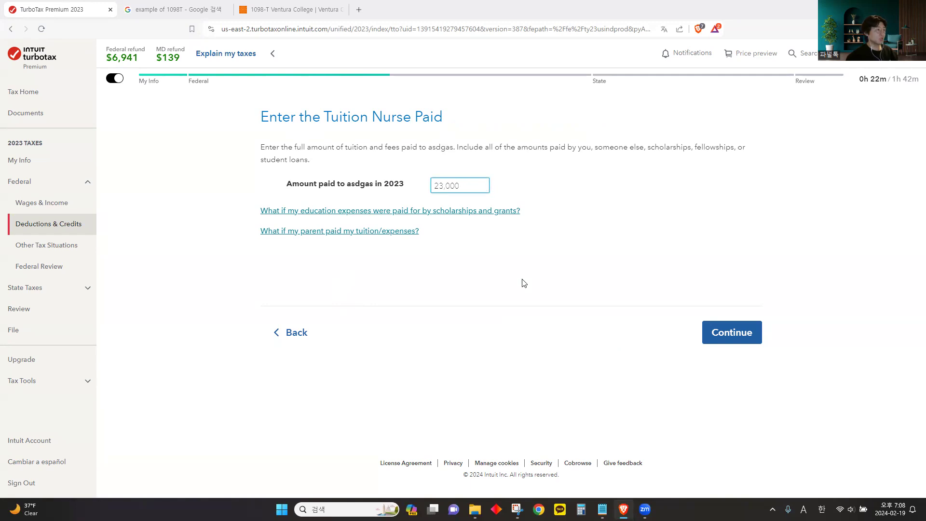
left_click(736, 338)
- Complete the school's U.S. address with the city "gaithersburg", its state and ZIP code
left_click(394, 241)
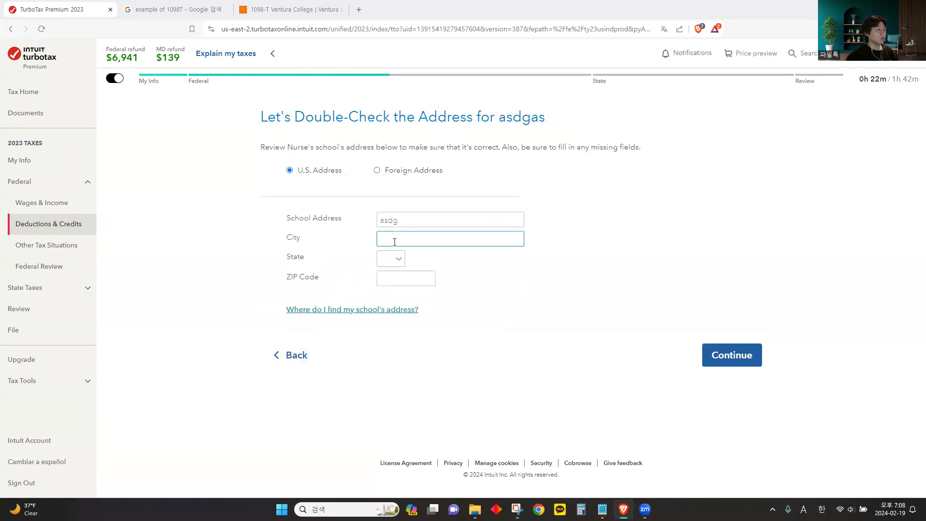
left_click(392, 242)
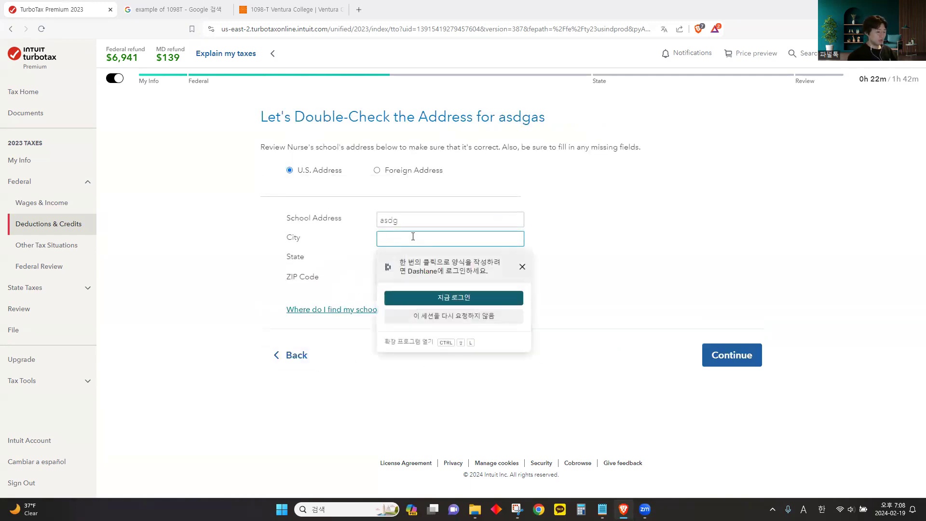
type("gaithersbu")
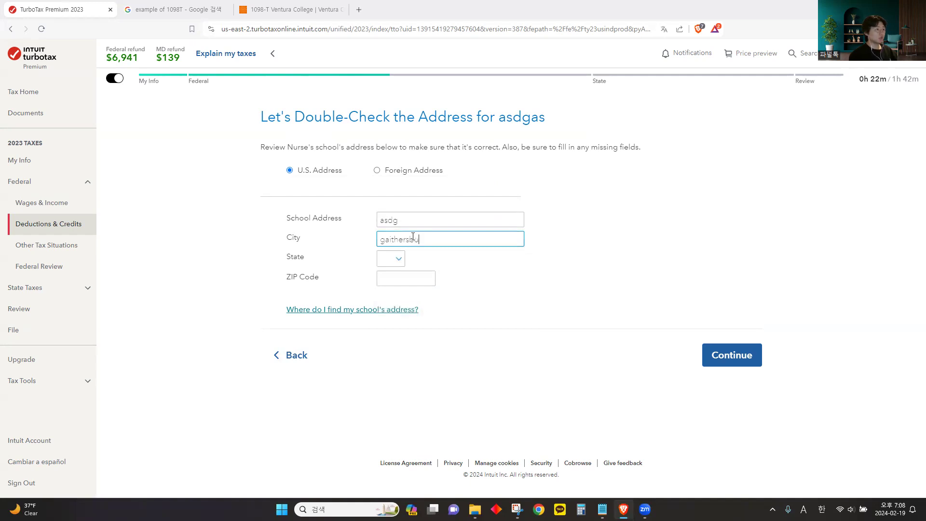
left_click(391, 261)
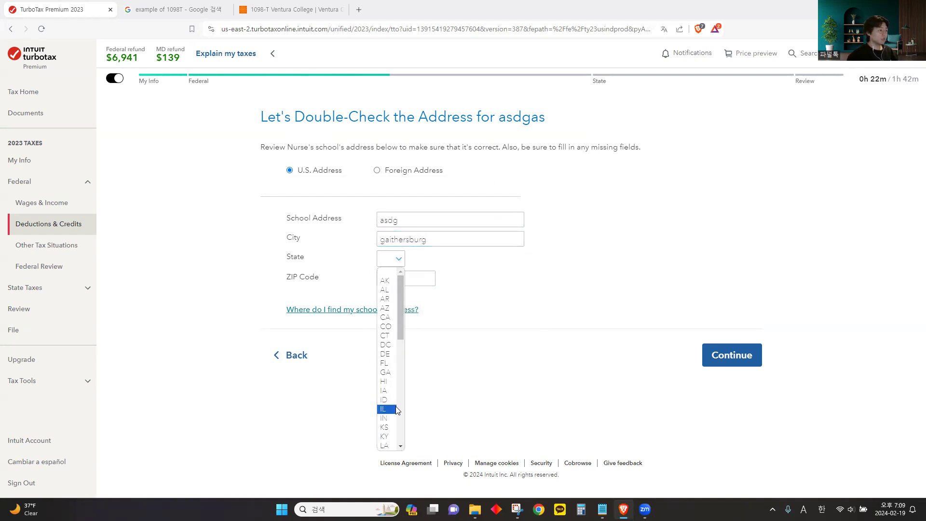
scroll(389, 399, "down", 3)
left_click(388, 368)
left_click(399, 278)
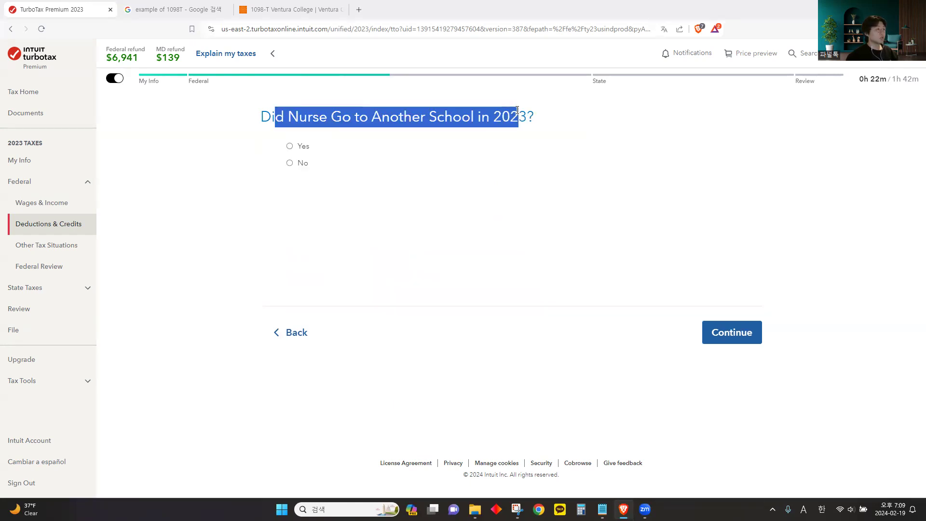
- Answer "No" on the student going to another school in 2023 and continue
left_click(391, 119)
left_click(290, 163)
left_click(714, 333)
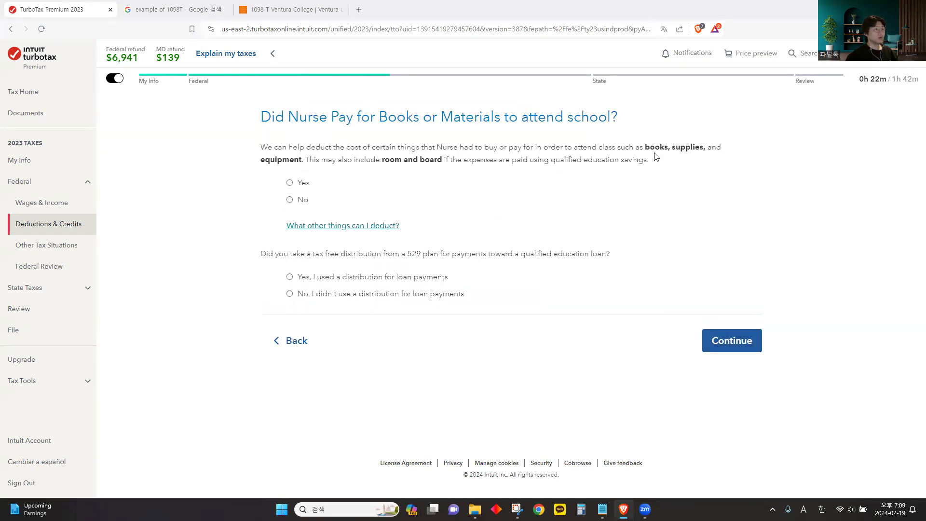
- Answer "No" on paying for books or materials and on using a 529 plan distribution for loan payments, and continue
left_click(289, 199)
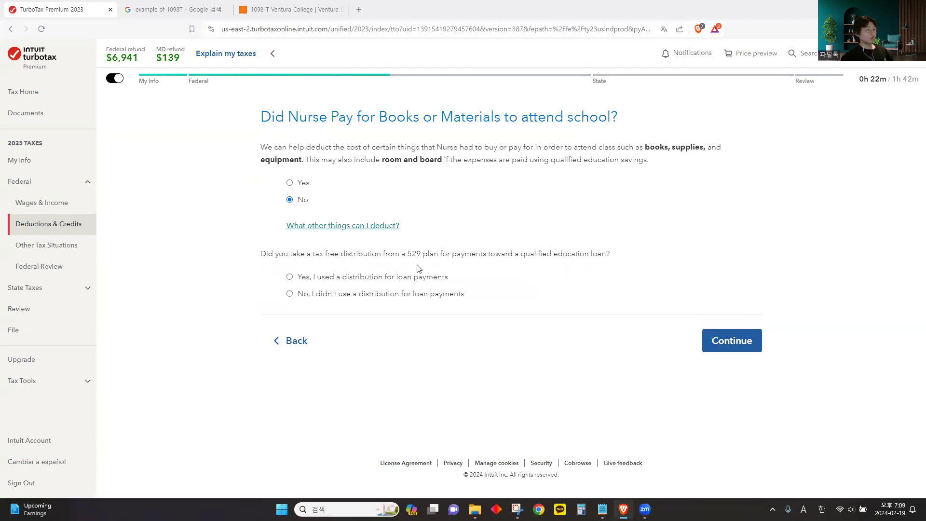
left_click(290, 293)
left_click(705, 328)
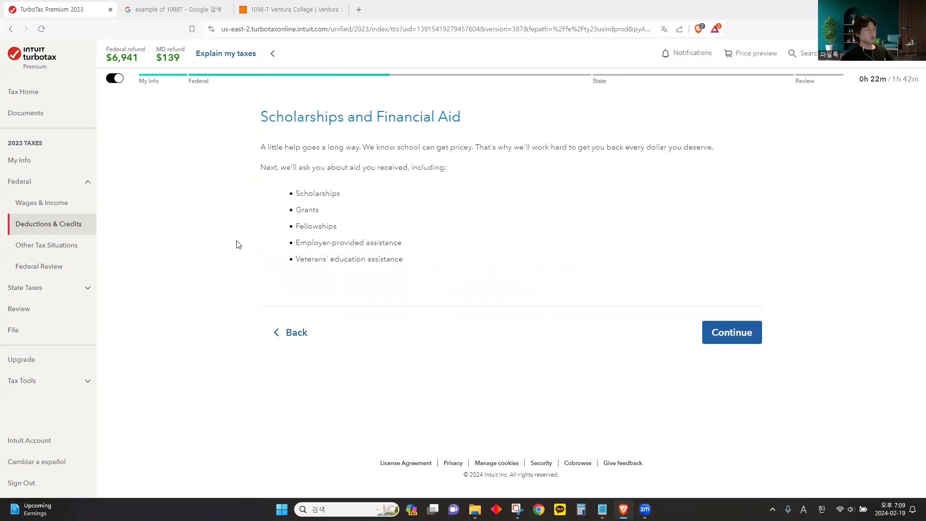
- Go through Scholarships and Financial Aid and answer "No" on receiving a scholarship or grant in 2023
left_click(728, 331)
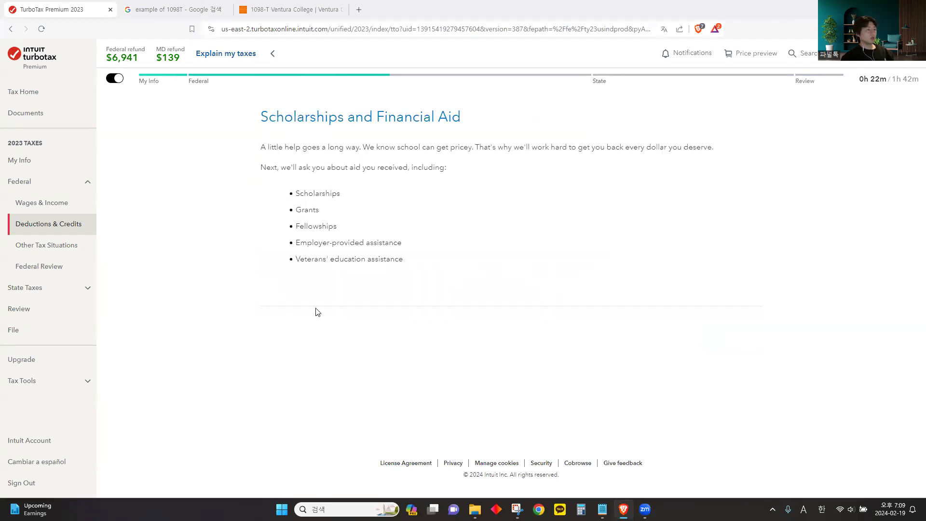
left_click_drag(404, 118, 533, 121)
left_click(471, 119)
left_click(534, 122)
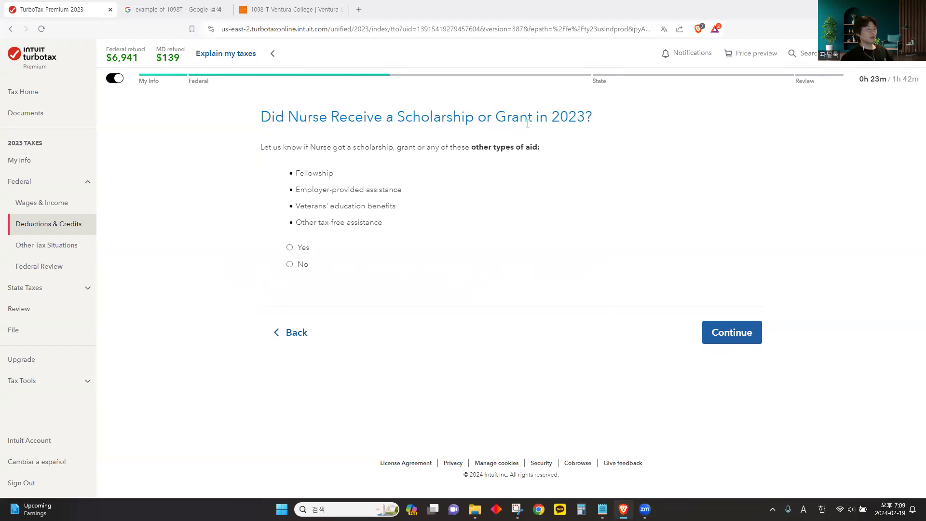
left_click(297, 265)
left_click(758, 340)
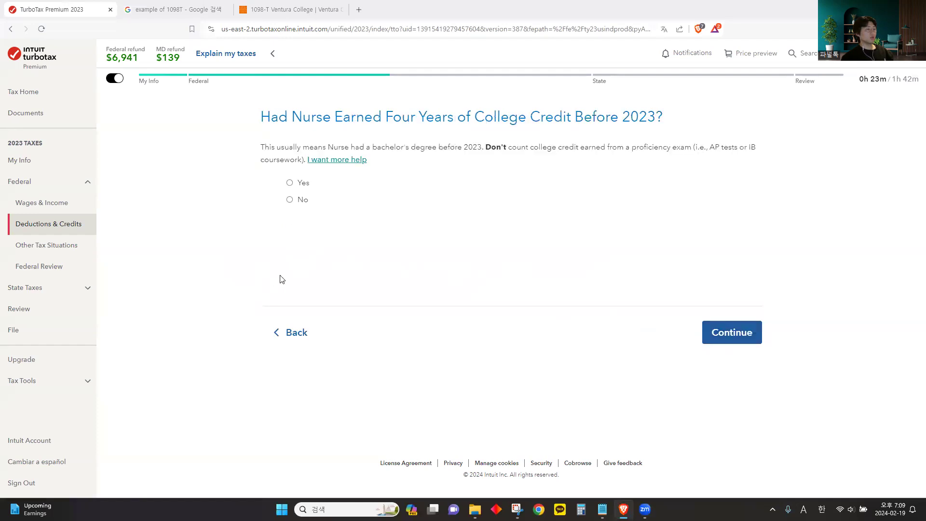
- Answer "No" on having four years of college credit before 2023 and "No" on this being the first year of college
left_click_drag(262, 115, 630, 128)
left_click(630, 128)
left_click(290, 199)
left_click(736, 338)
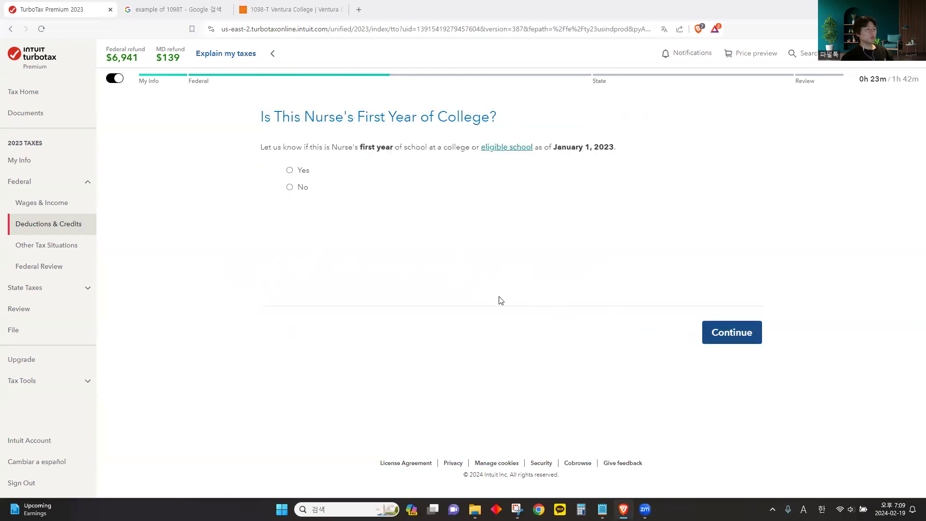
left_click_drag(266, 119, 508, 124)
left_click(510, 126)
left_click(290, 187)
left_click(741, 335)
- Answer "No" on ever receiving the American Opportunity or Hope Credit, and continue through to the education credit comparison
left_click_drag(453, 118, 704, 119)
left_click(703, 119)
left_click(302, 201)
left_click(705, 329)
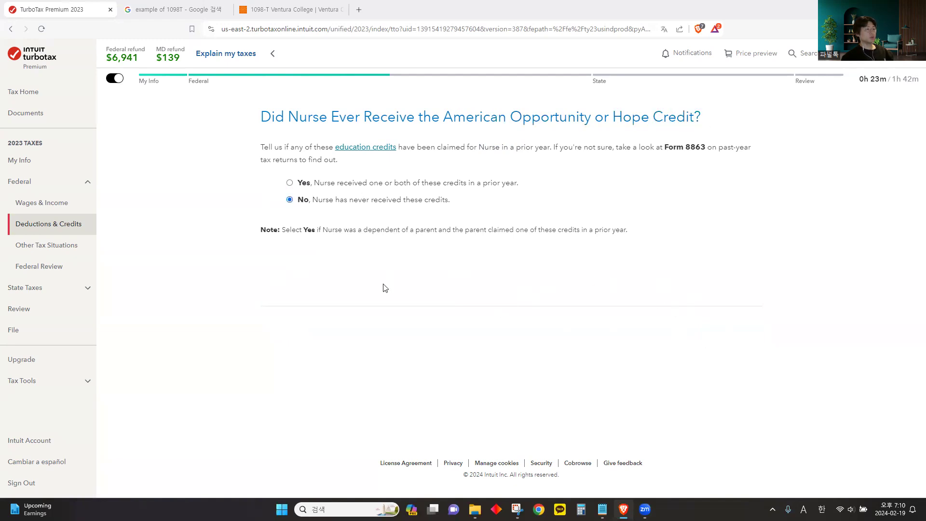
left_click_drag(259, 118, 460, 121)
left_click(460, 122)
left_click(712, 348)
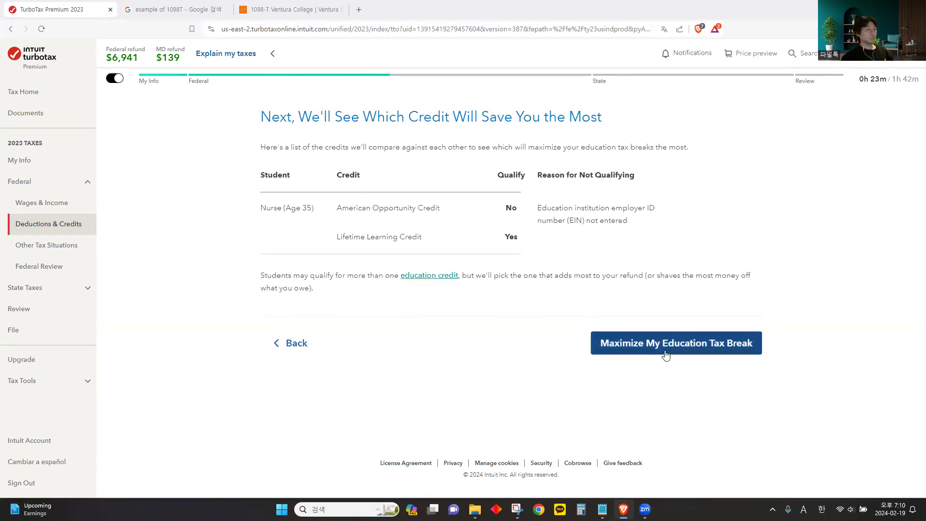
- Run the education tax break comparison, accept the Lifetime Learning Credit for the spouse, and return to the tax breaks list
left_click(695, 353)
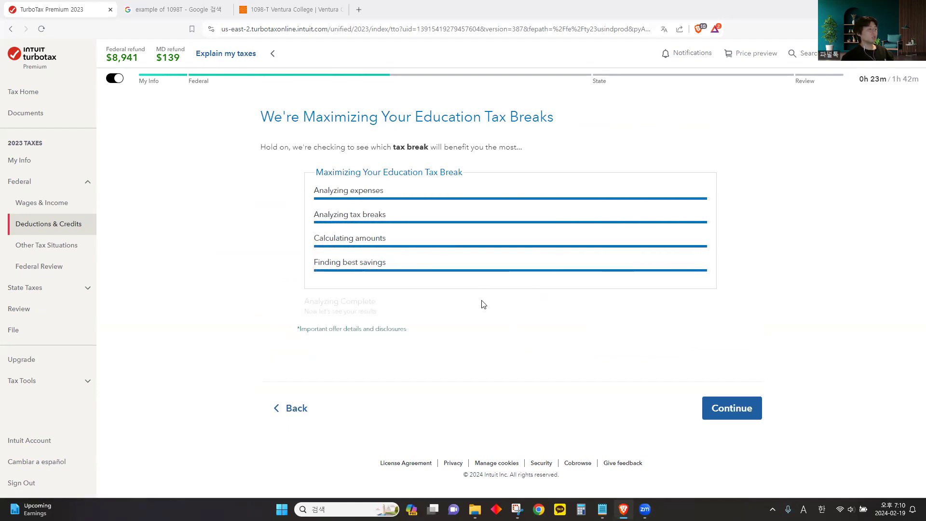
left_click(714, 410)
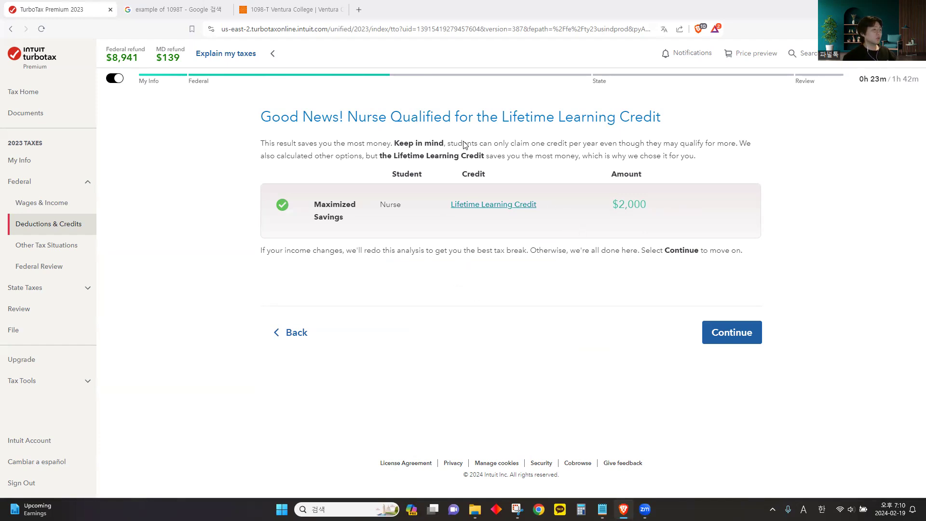
left_click(278, 10)
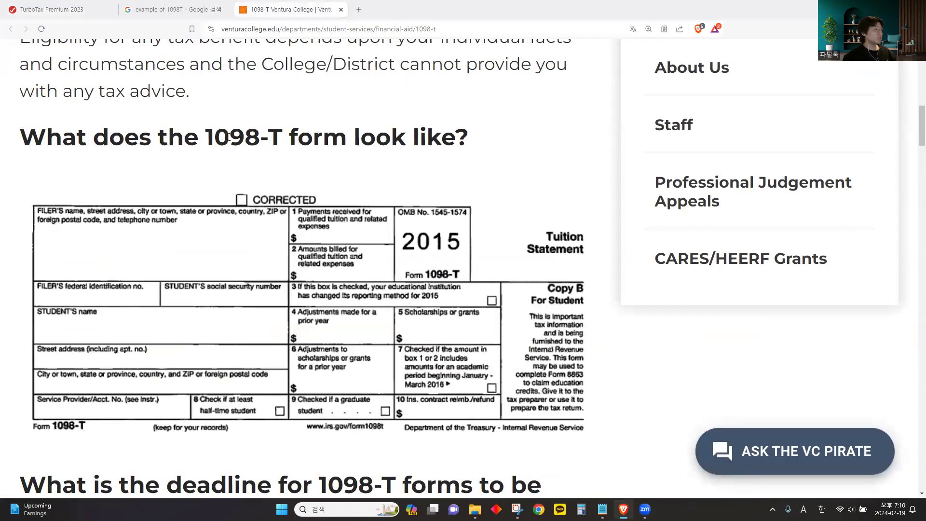
left_click(33, 11)
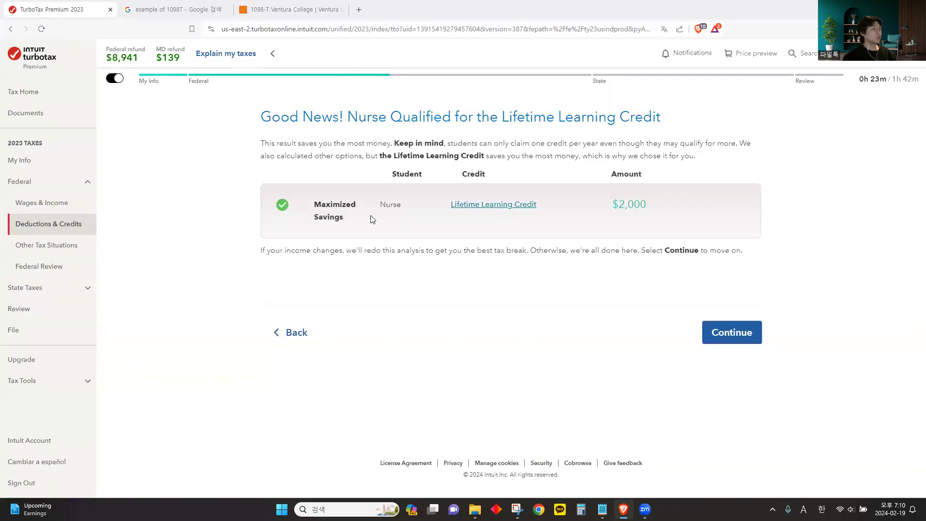
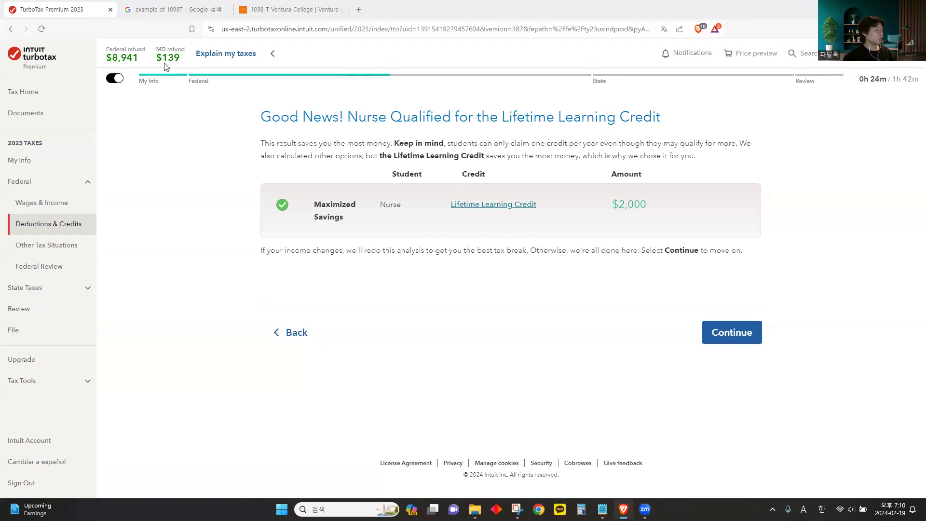
left_click(724, 337)
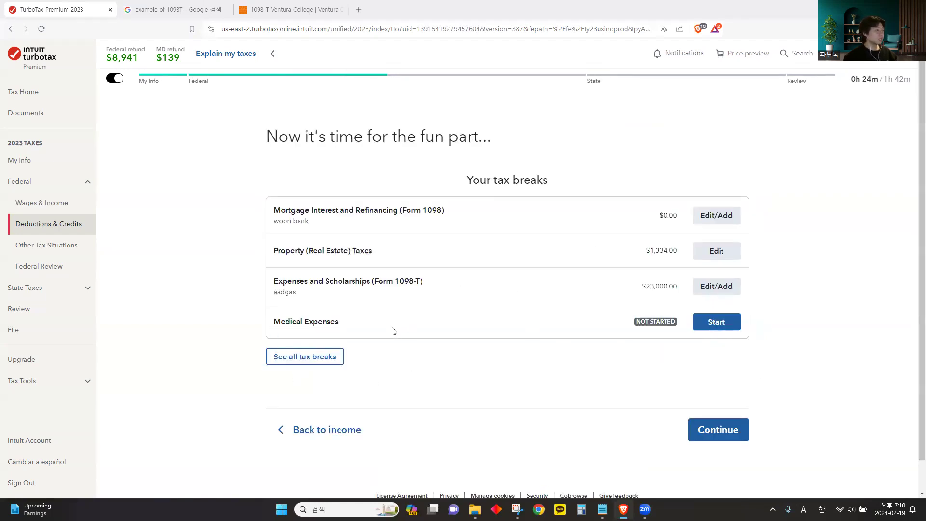
- Open Medical Expenses and answer "No" on spending more than $7,388 on medical expenses in 2023
left_click_drag(319, 324, 399, 329)
left_click(452, 329)
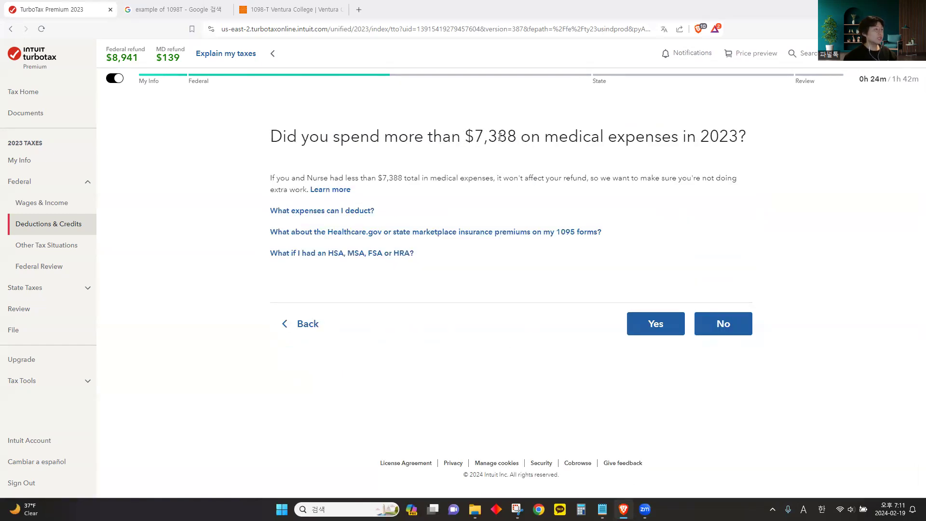
left_click_drag(469, 136, 530, 137)
left_click(464, 139)
left_click(725, 328)
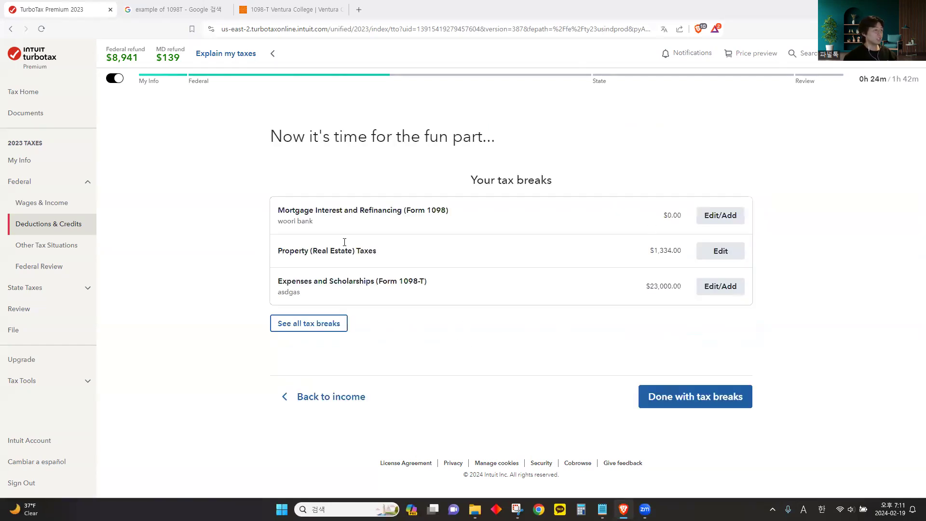
- Finish the tax breaks section and answer "No, we didn't get the homebuyer credit" for 2008
left_click(693, 399)
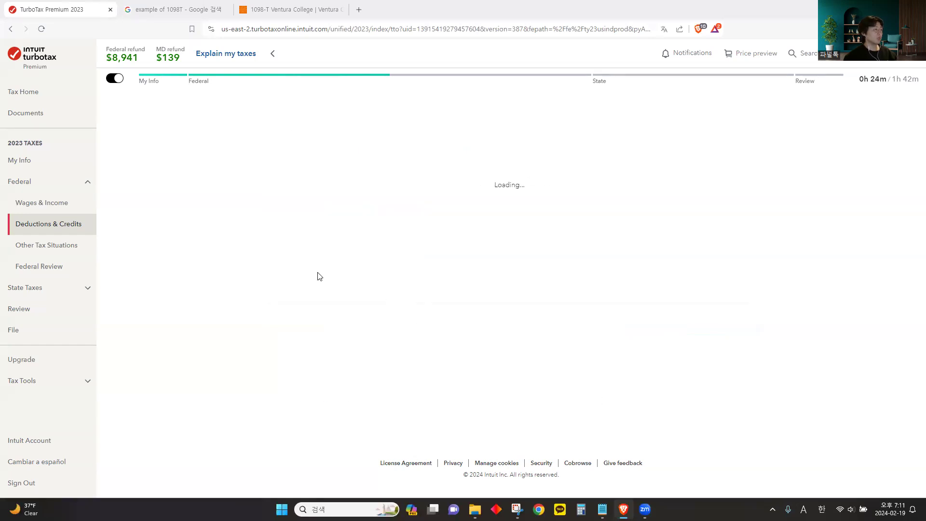
left_click_drag(348, 199, 426, 198)
left_click(423, 199)
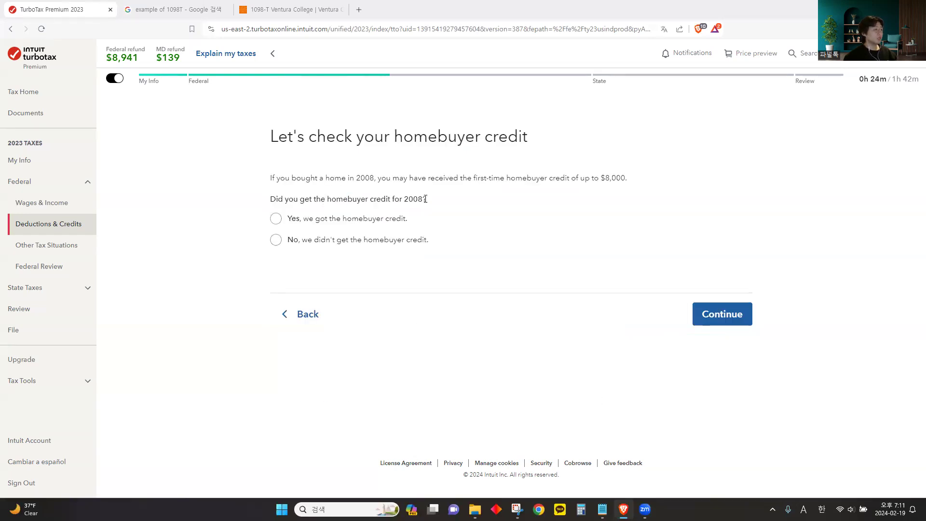
left_click(277, 240)
left_click(698, 317)
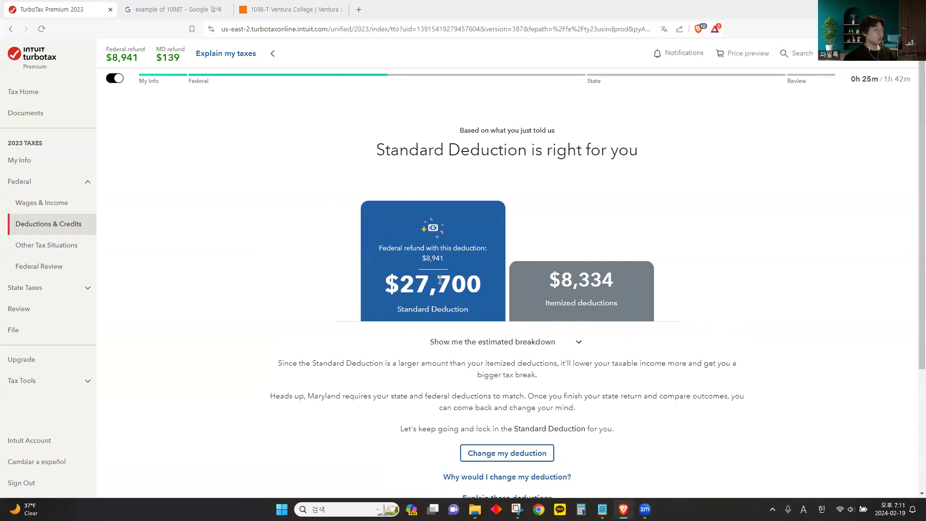
- Keep the Standard Deduction and start the check for uncommon tax situations
left_click_drag(548, 305, 625, 306)
left_click(620, 308)
scroll(372, 123, "down", 3)
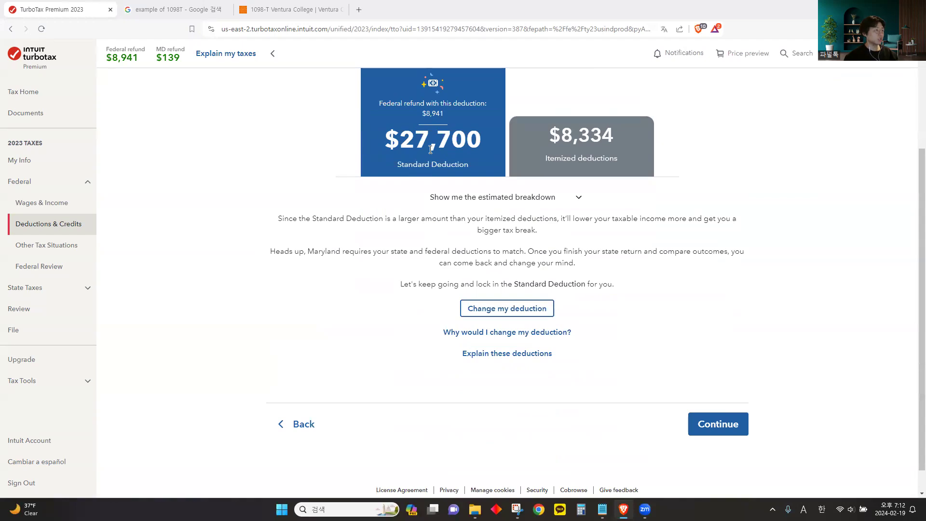
left_click(716, 424)
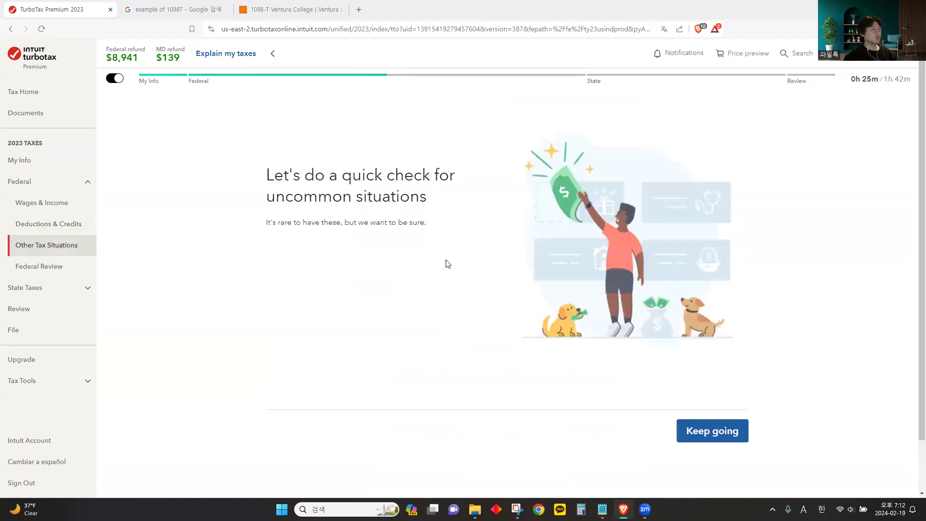
left_click_drag(267, 186, 352, 197)
left_click(445, 283)
left_click(707, 430)
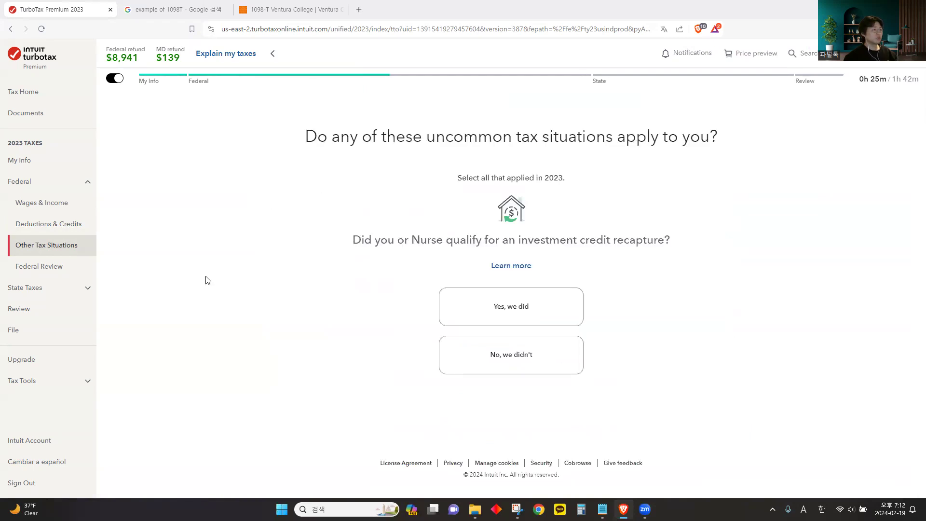
- Read the help article on investment credit recapture, answer "No, we didn't" to that question, and close the help
left_click_drag(516, 239, 673, 242)
left_click(594, 260)
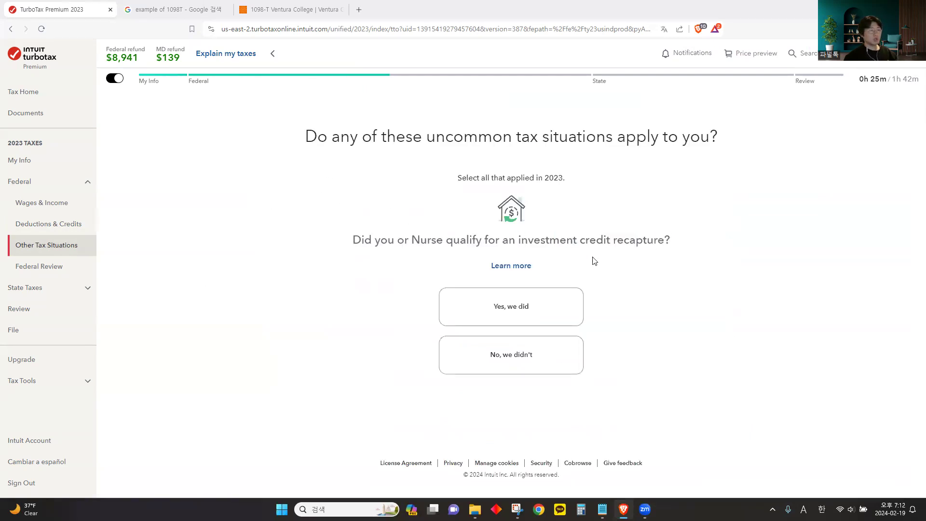
left_click(515, 267)
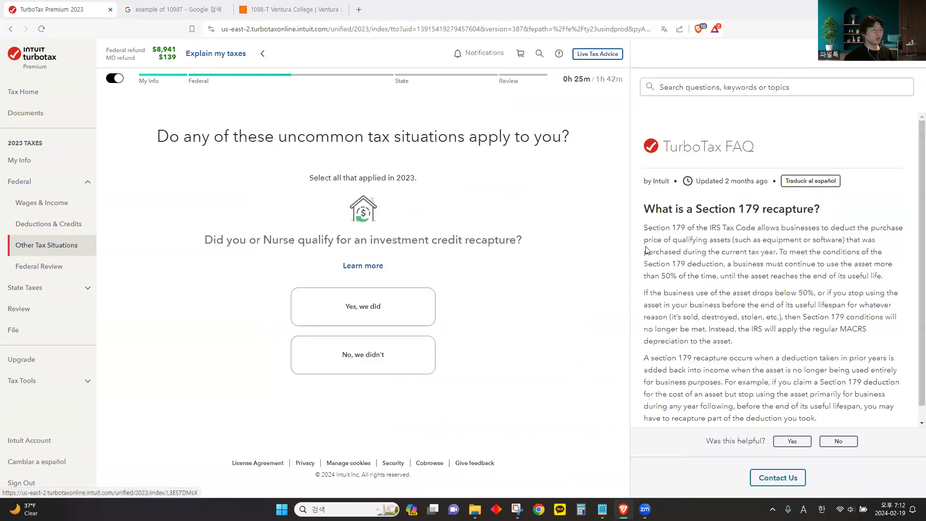
left_click_drag(651, 210, 827, 278)
left_click(658, 205)
scroll(658, 205, "down", 1)
left_click_drag(733, 326, 705, 261)
left_click(693, 248)
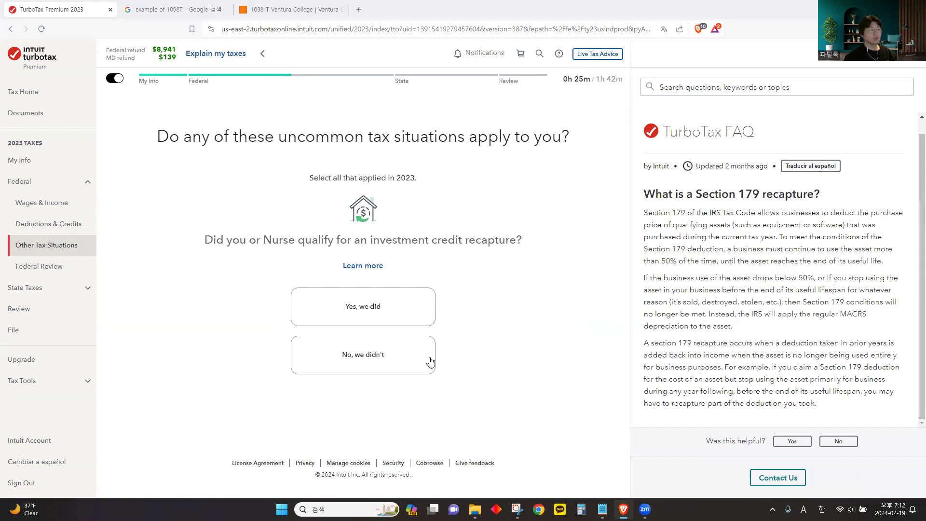
left_click(360, 362)
left_click(905, 54)
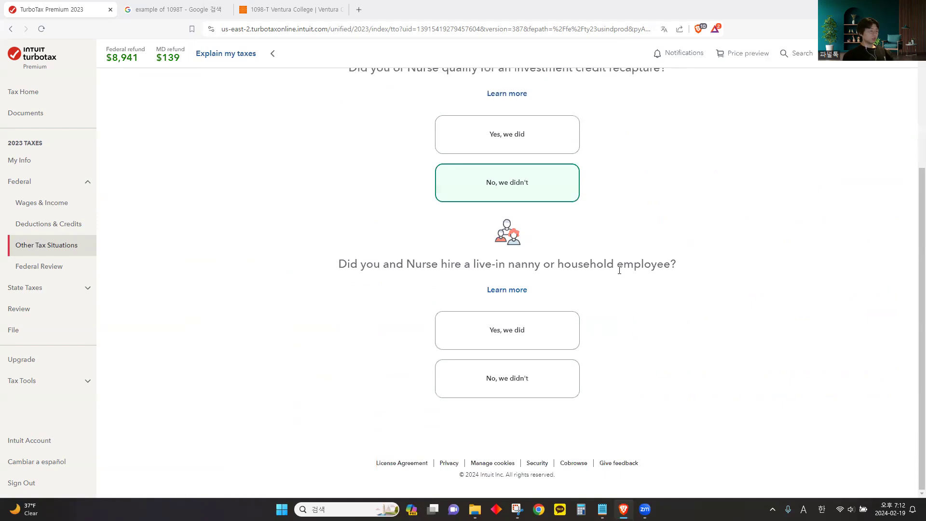
- Answer "No, we didn't" on hiring a nanny or household employee and "No, we don't" on applying the refund to next year's return
left_click_drag(607, 266, 635, 266)
left_click(675, 268)
double_click(442, 262)
left_click(443, 263)
left_click(529, 386)
left_click_drag(597, 265, 666, 265)
left_click(557, 266)
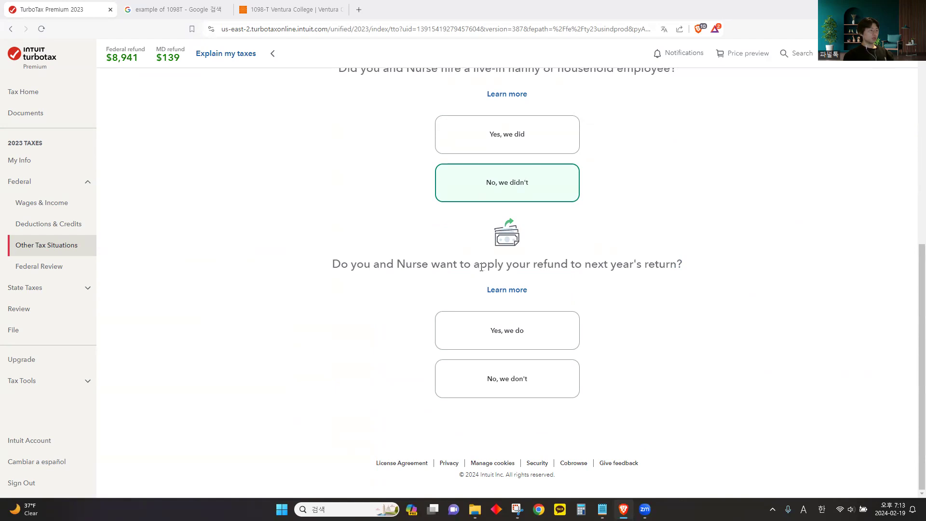
left_click(553, 378)
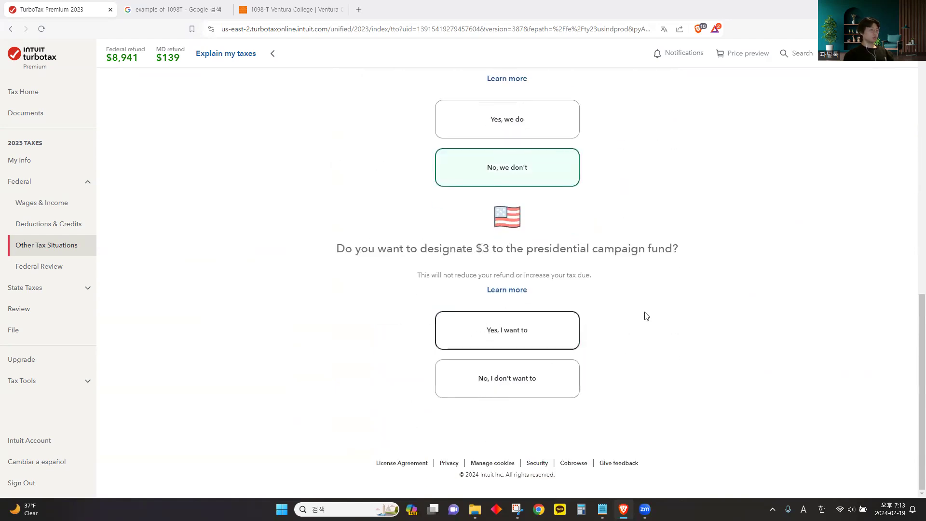
- Decline the $3 presidential campaign fund designation for both the taxpayer and the spouse
left_click_drag(475, 248, 685, 250)
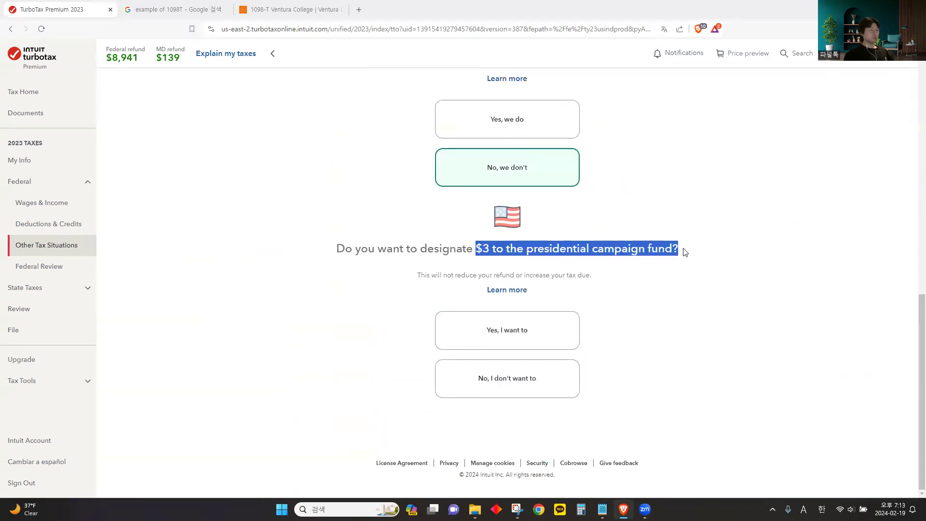
left_click(611, 253)
left_click(522, 384)
left_click_drag(485, 252, 633, 252)
left_click(459, 262)
left_click(529, 371)
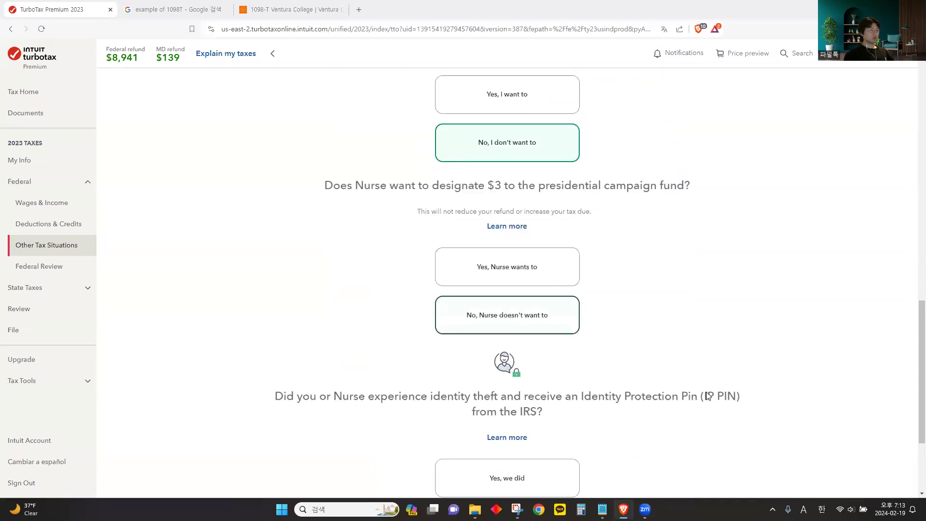
- Answer "No" on identity theft and receiving an IP PIN from the IRS, and finish the uncommon tax situations section
left_click_drag(421, 245, 587, 251)
left_click(533, 267)
left_click(530, 377)
left_click(713, 402)
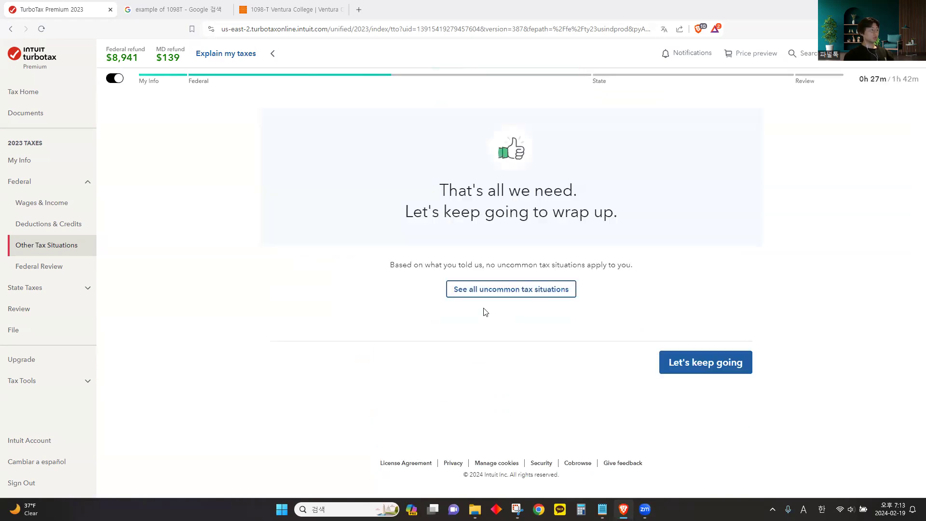
left_click(699, 370)
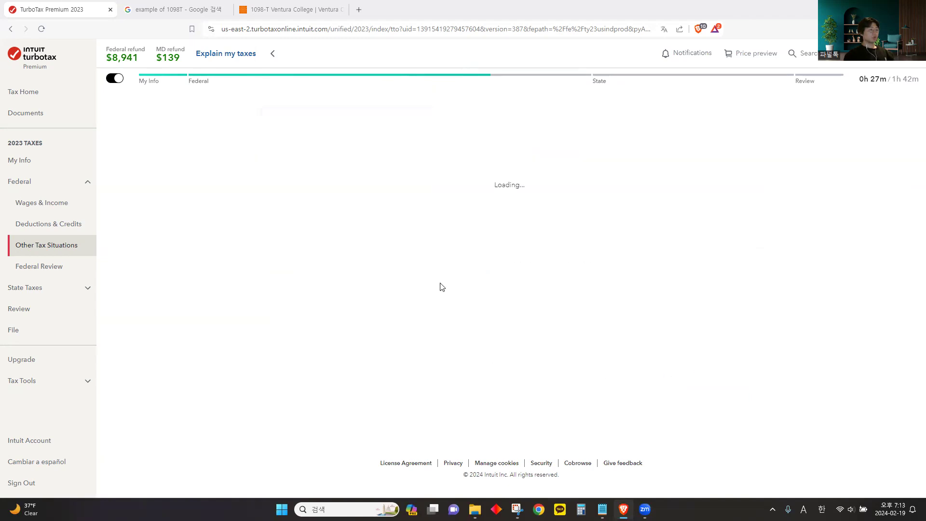
- Confirm the names, birth dates and Social Security numbers of taxpayer and spouse as filled in, and continue the federal review
left_click_drag(274, 137, 697, 131)
left_click(698, 130)
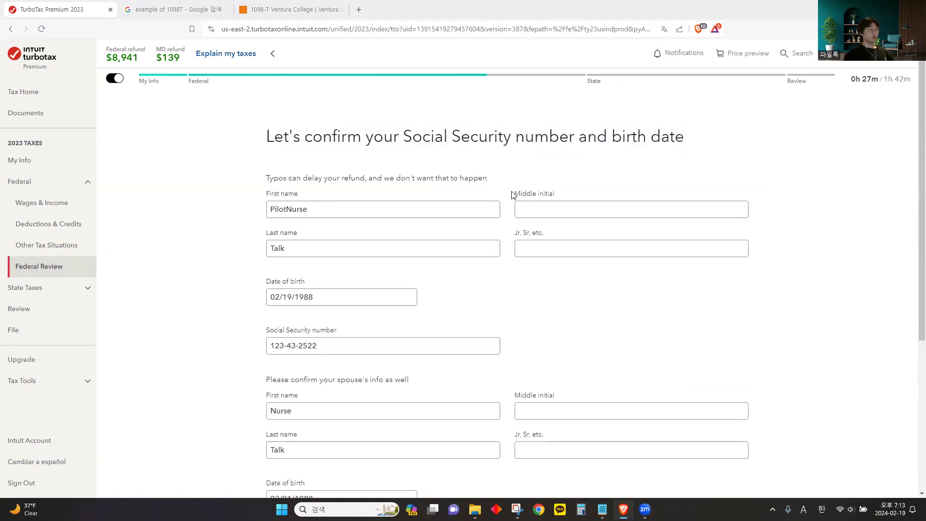
scroll(501, 189, "down", 5)
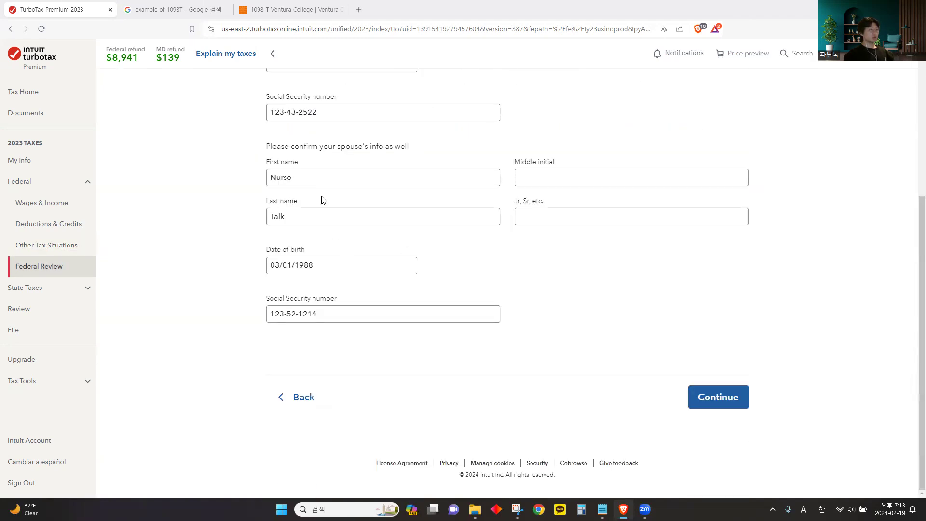
left_click(718, 398)
left_click(695, 448)
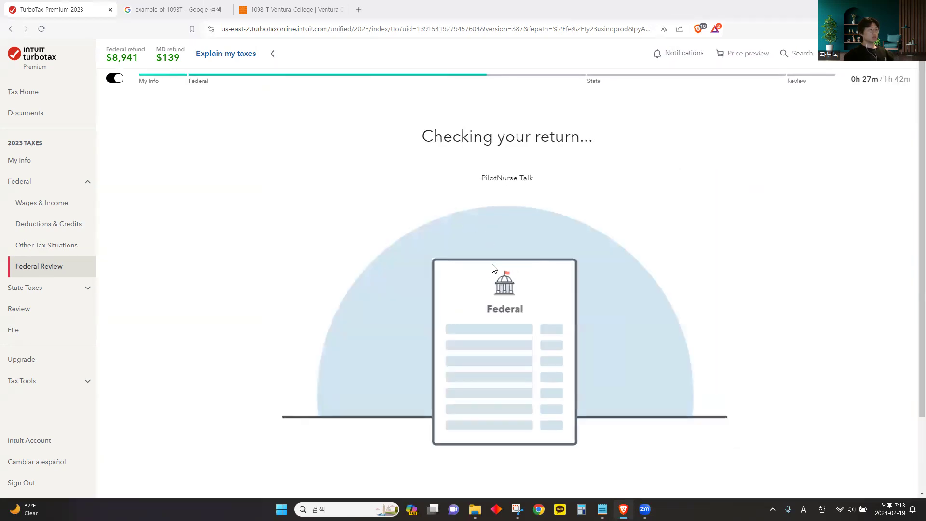
- Go through the federal return check and continue past the to-do list without reviewing its items
left_click_drag(361, 137, 637, 137)
left_click(637, 137)
left_click(709, 355)
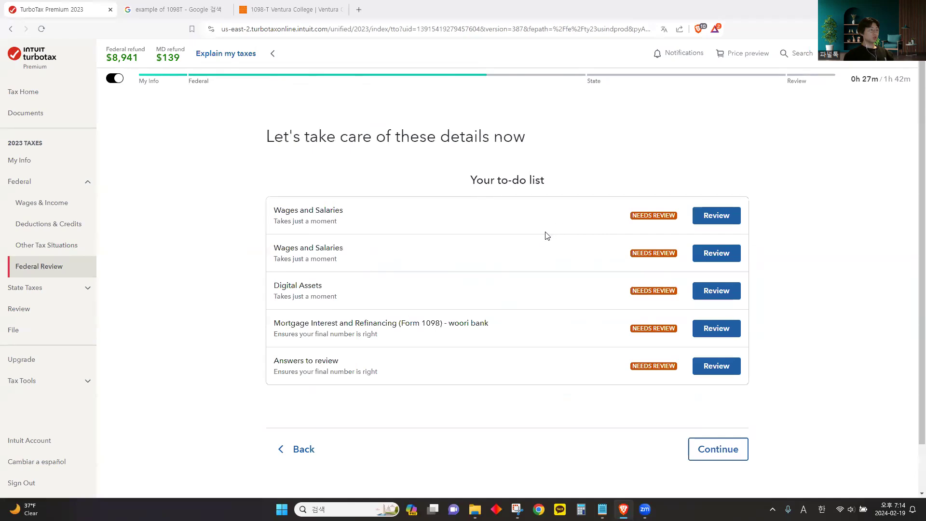
scroll(685, 381, "down", 2)
left_click(719, 402)
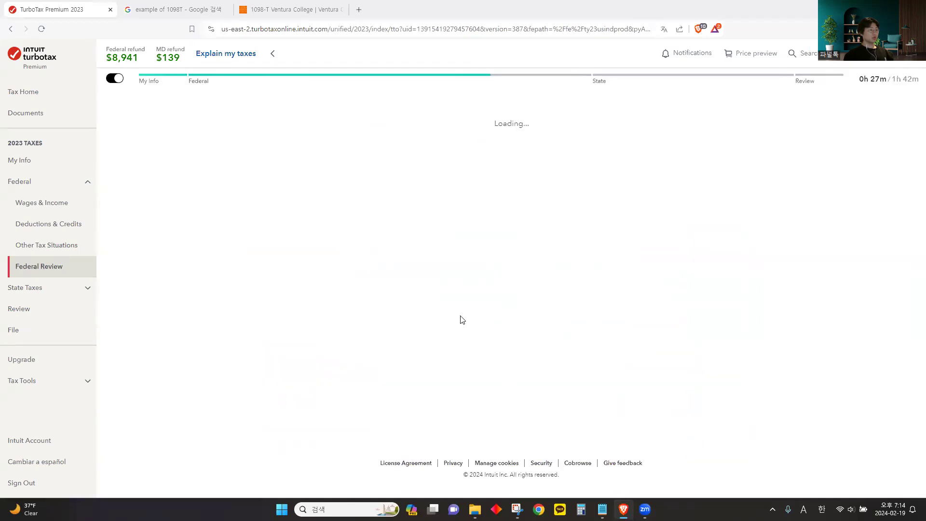
left_click(728, 270)
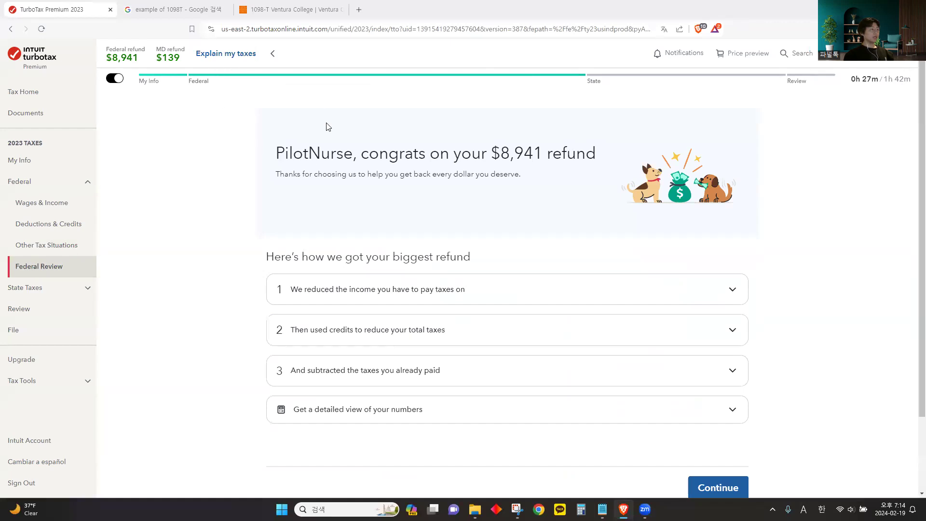
- Look over the federal refund summary and continue to state taxes
left_click_drag(353, 154, 586, 157)
left_click(550, 156)
left_click(586, 157)
left_click_drag(493, 154, 573, 161)
left_click(573, 159)
left_click_drag(495, 154, 602, 158)
left_click(601, 159)
scroll(717, 386, "down", 3)
left_click(728, 407)
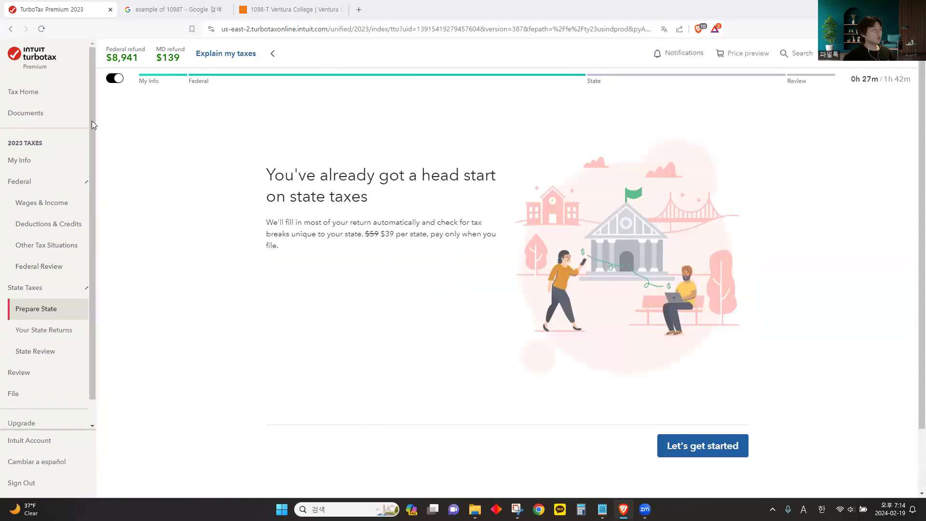
- Start the state taxes section and let the Maryland return be filled in from the federal information
left_click_drag(295, 199, 377, 199)
left_click(316, 296)
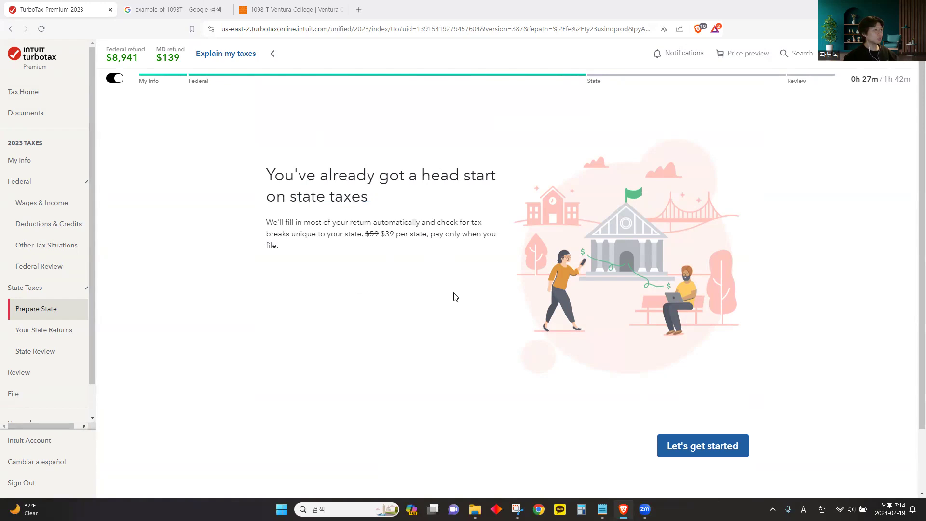
left_click(703, 449)
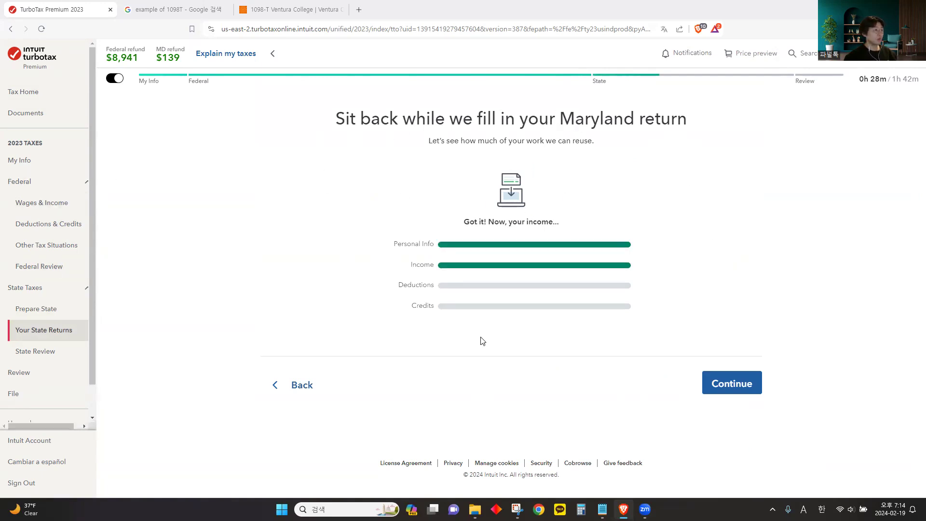
left_click(731, 384)
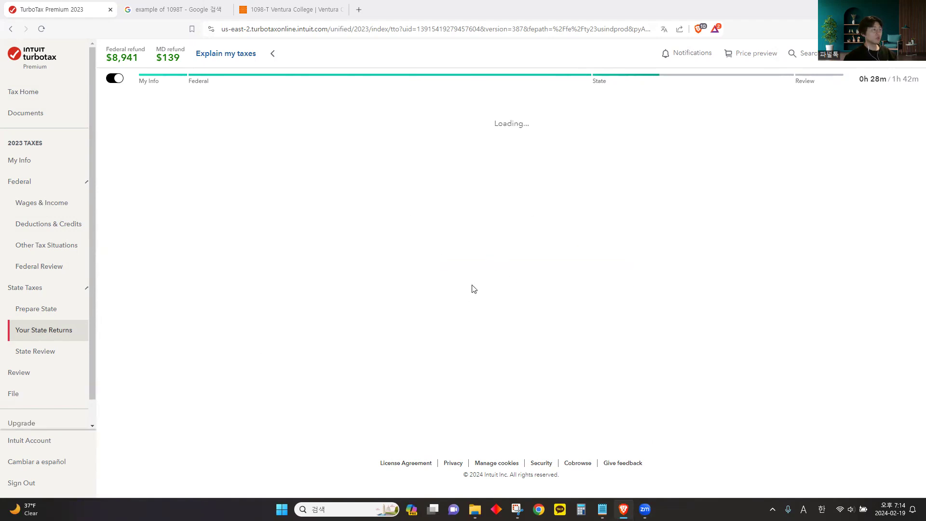
- Continue through the Maryland introduction to the page for county and physical address information
left_click_drag(290, 133, 558, 122)
left_click(560, 123)
left_click(740, 333)
left_click_drag(336, 118, 453, 120)
left_click(423, 127)
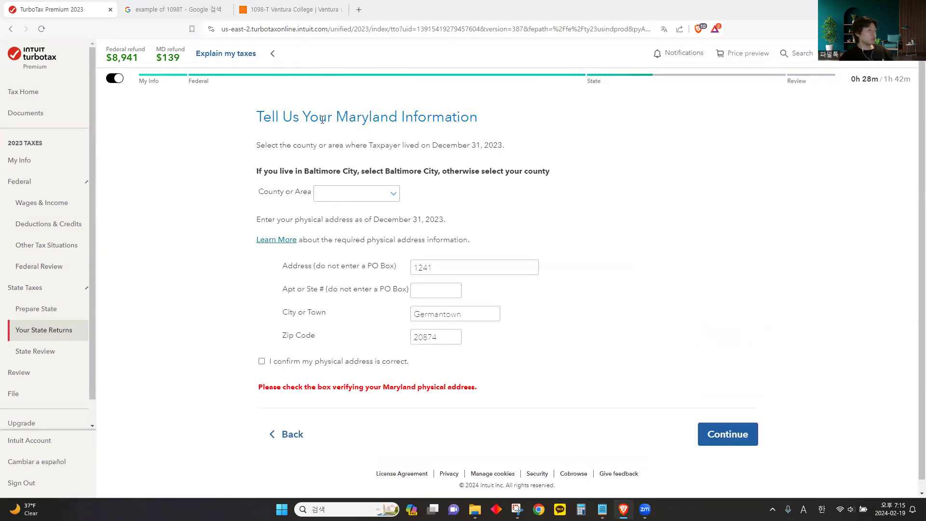
- Continue past the Maryland information page, then set the second taxpayer's county to Carroll and local taxing area to Sykesville
left_click_drag(330, 119, 463, 116)
left_click(467, 116)
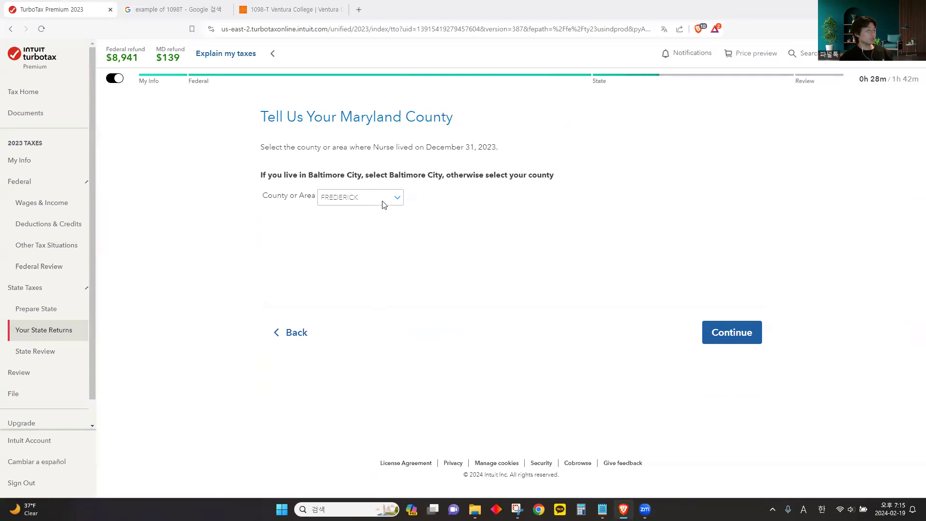
left_click(394, 202)
left_click(347, 311)
left_click(738, 341)
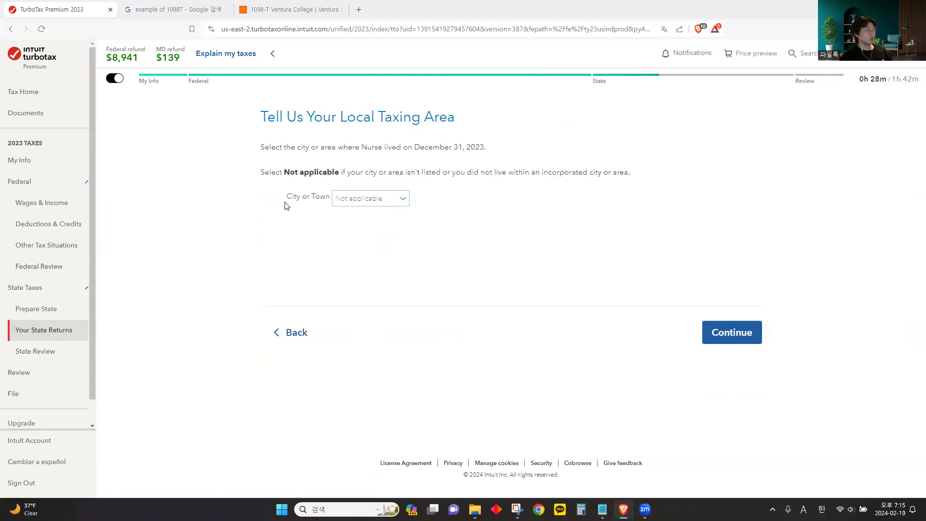
left_click(349, 199)
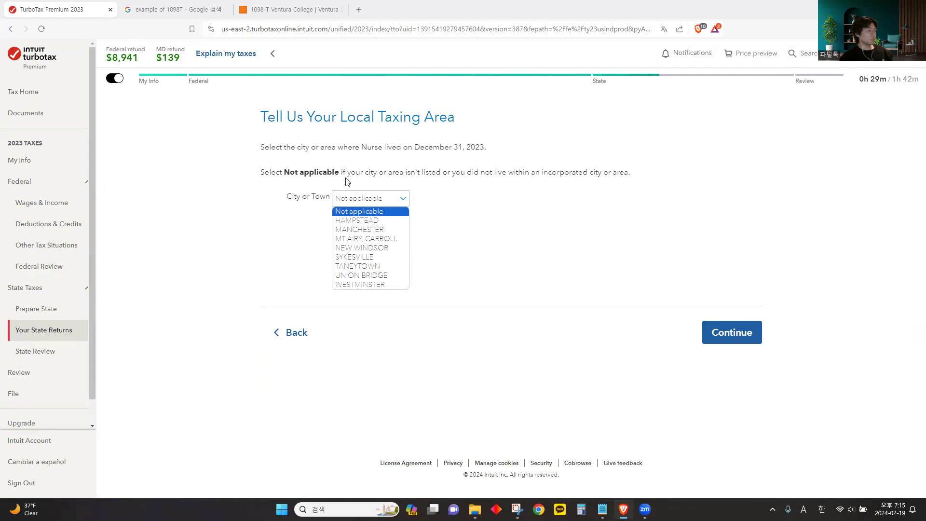
left_click(377, 257)
left_click(745, 331)
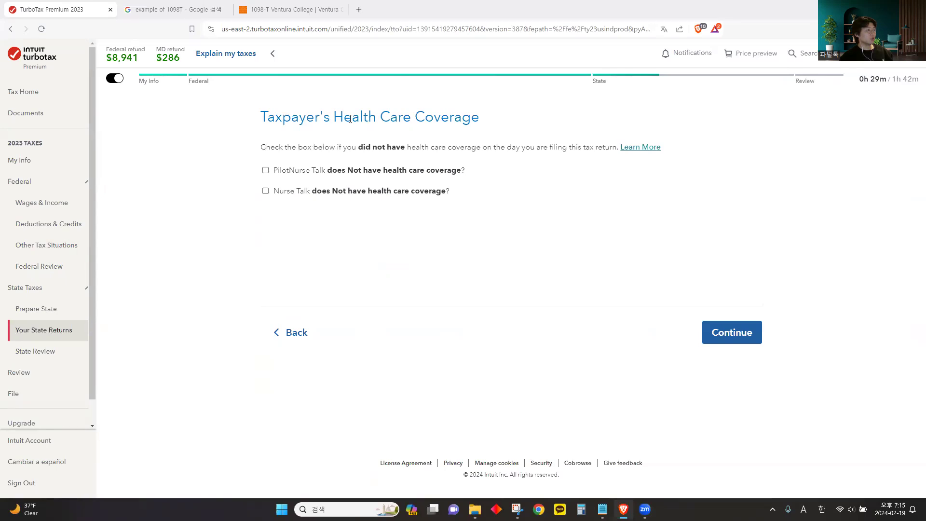
- Continue past the health care coverage question without marking either taxpayer as lacking coverage
left_click_drag(339, 117, 497, 121)
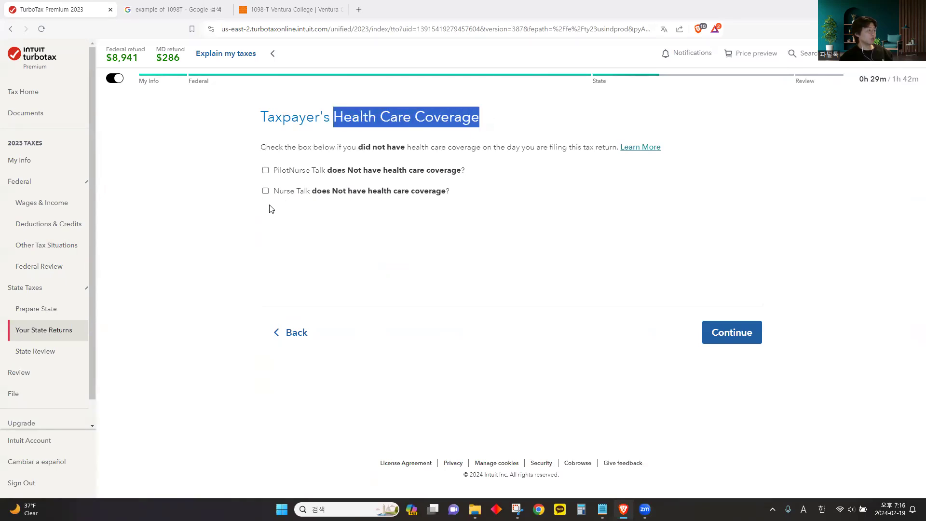
left_click(755, 337)
left_click(719, 332)
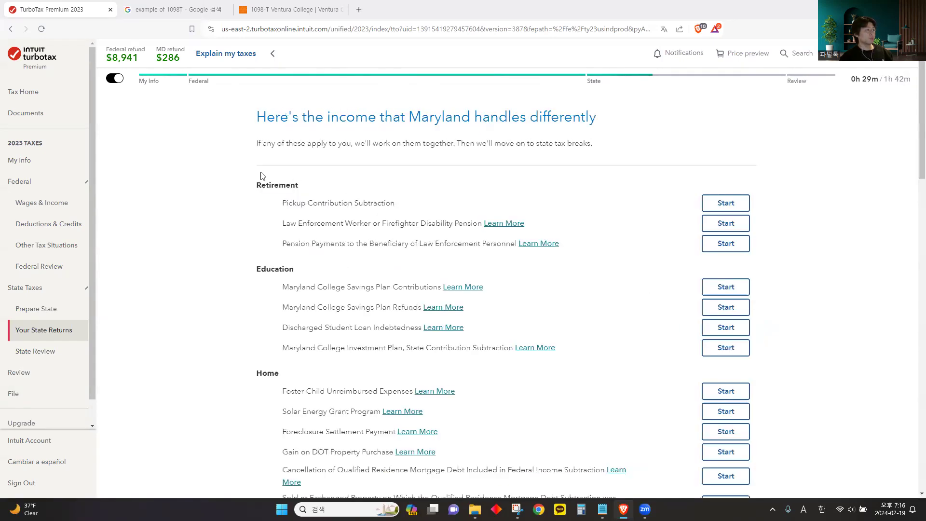
- Look through the income items Maryland handles differently and finish the income section without starting any of them
left_click_drag(415, 119, 596, 119)
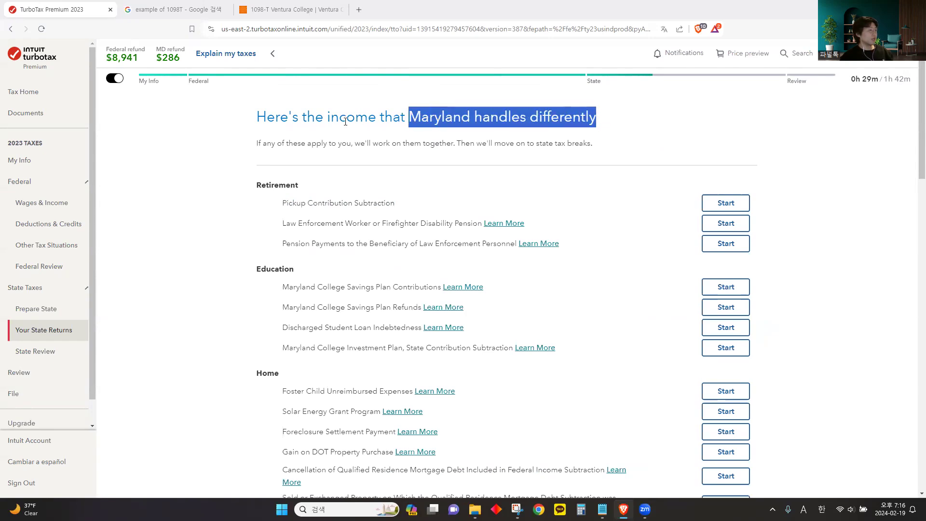
left_click_drag(323, 118, 362, 119)
left_click(564, 120)
left_click_drag(490, 119, 552, 119)
left_click(585, 119)
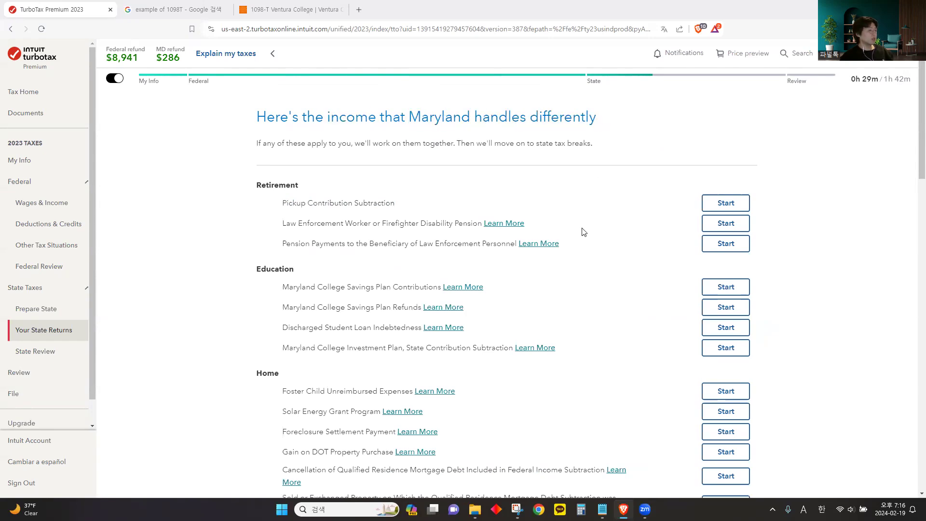
scroll(650, 270, "down", 1)
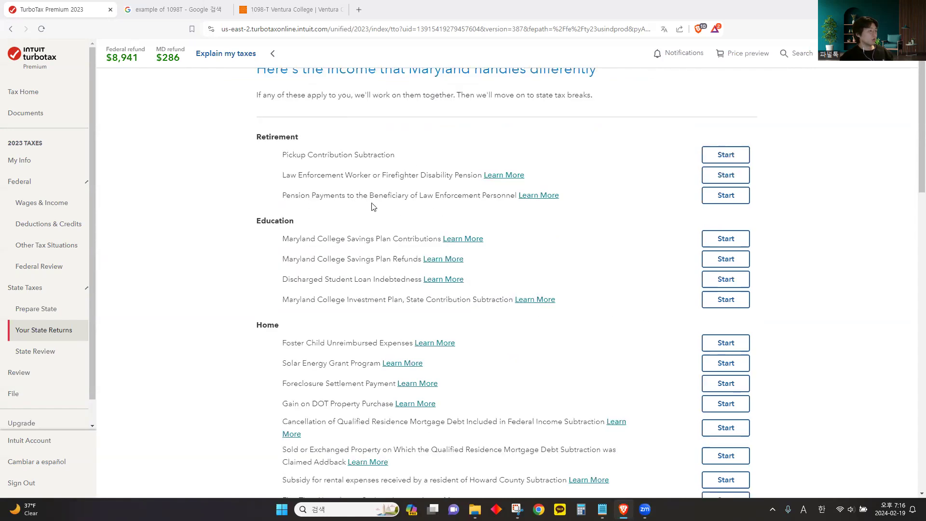
scroll(370, 206, "down", 2)
scroll(474, 288, "down", 2)
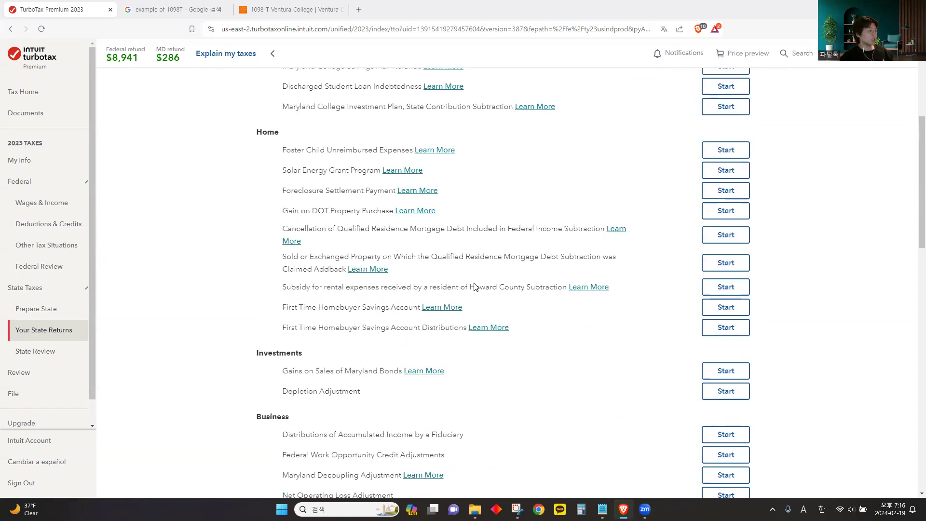
scroll(472, 284, "down", 6)
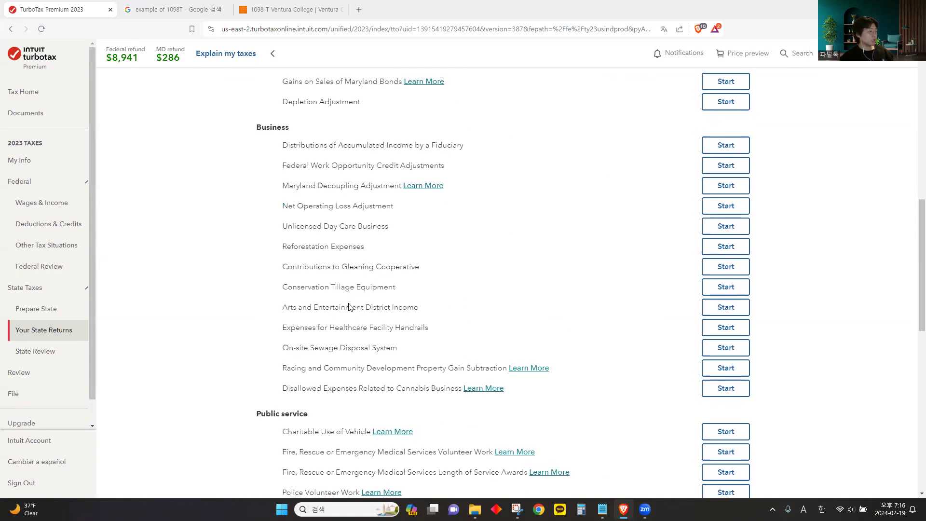
scroll(367, 309, "down", 9)
scroll(374, 316, "down", 3)
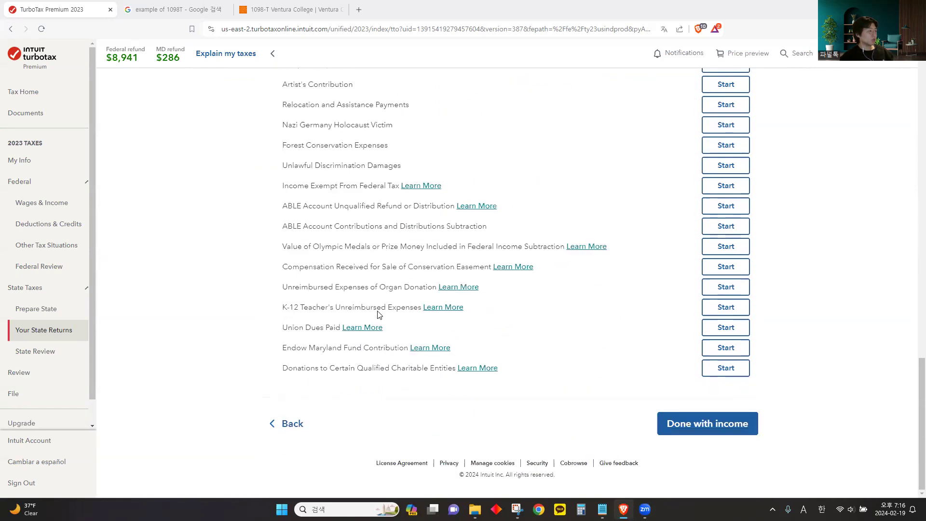
left_click(707, 431)
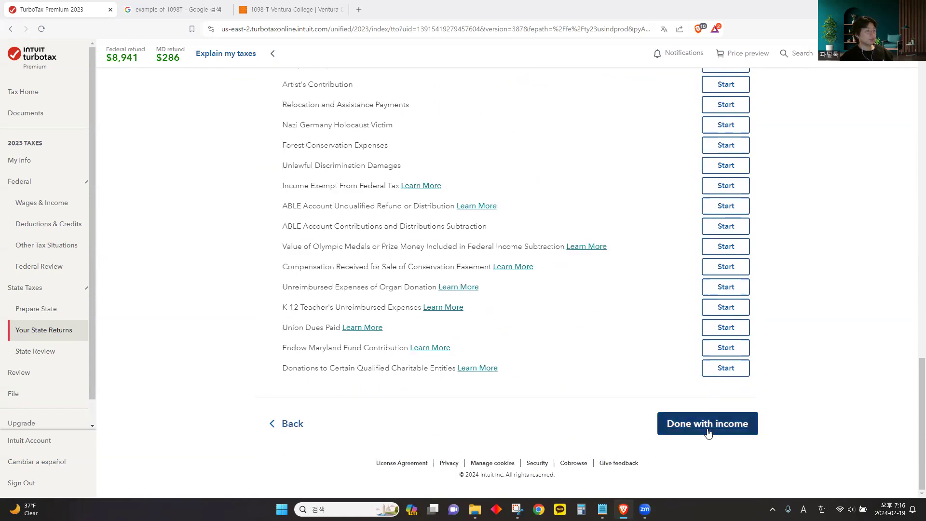
left_click(719, 344)
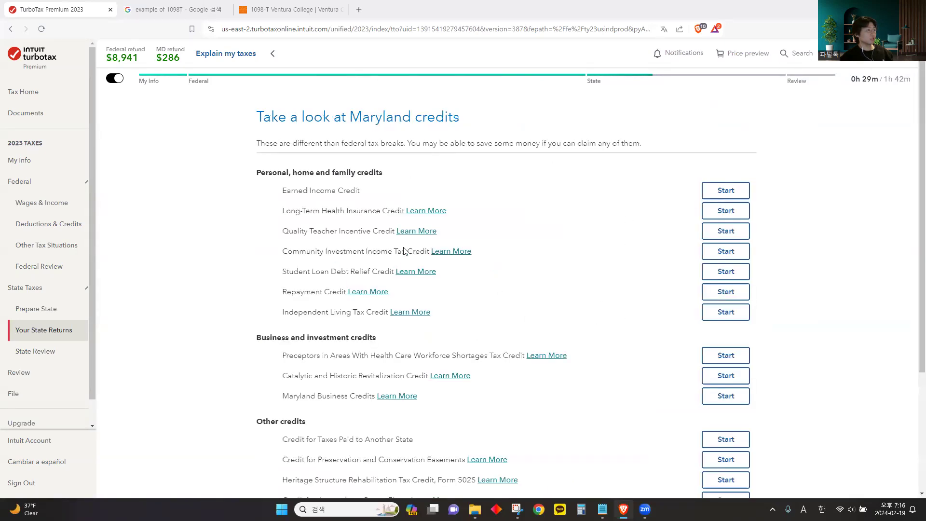
- Look over the list of Maryland credits and finish the credits section without starting any
scroll(403, 356, "down", 3)
scroll(341, 217, "up", 3)
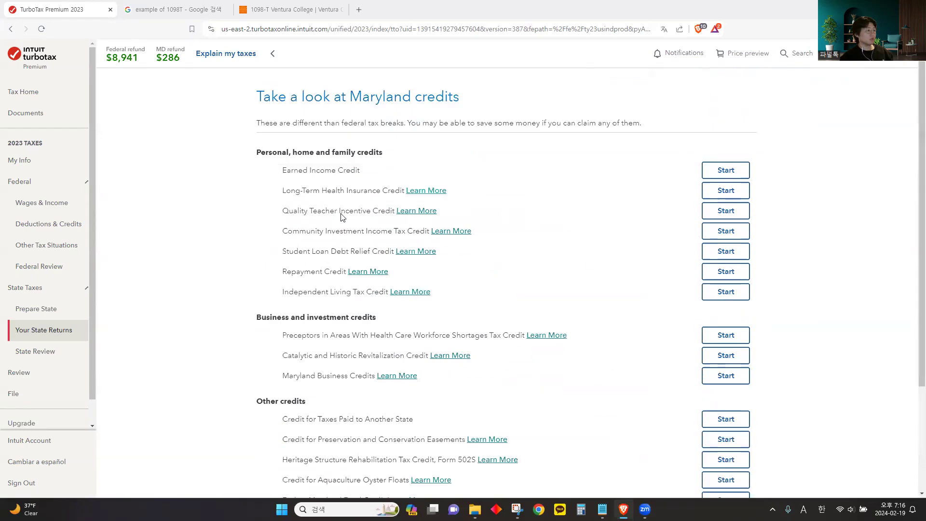
scroll(360, 358, "down", 3)
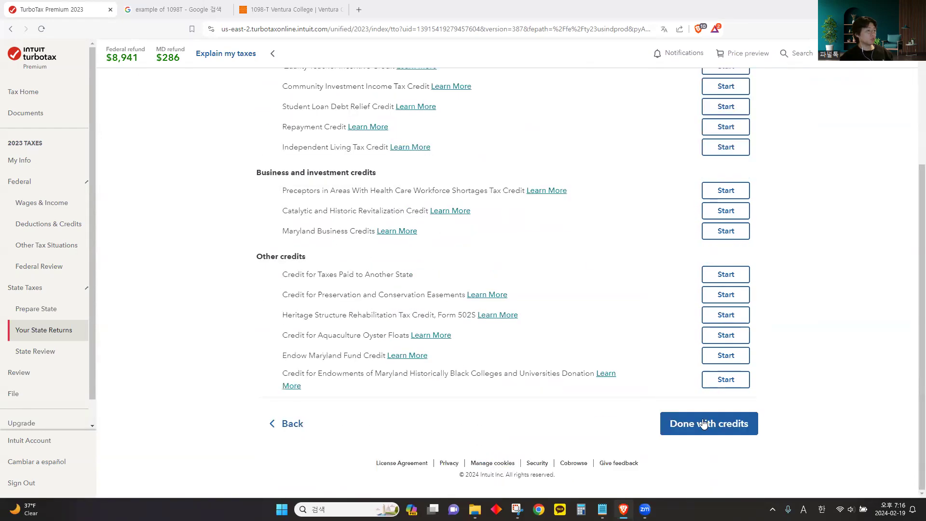
left_click(728, 427)
- Continue past the Maryland fund donation page without entering any donation
left_click_drag(261, 119, 459, 124)
left_click(460, 124)
left_click(738, 338)
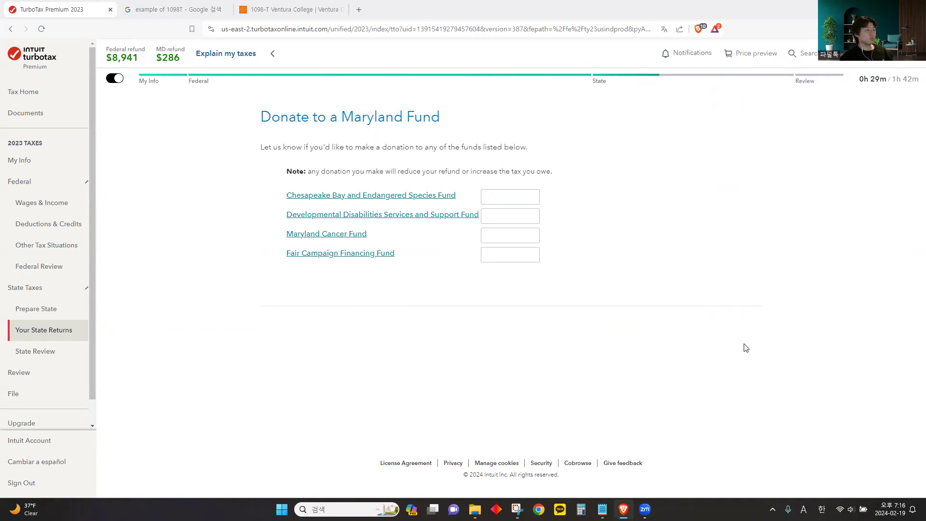
- Finish the other state tax situations without adding any, and submit the Maryland taxes for checking
left_click_drag(264, 119, 328, 118)
left_click_drag(499, 118, 594, 120)
left_click(594, 120)
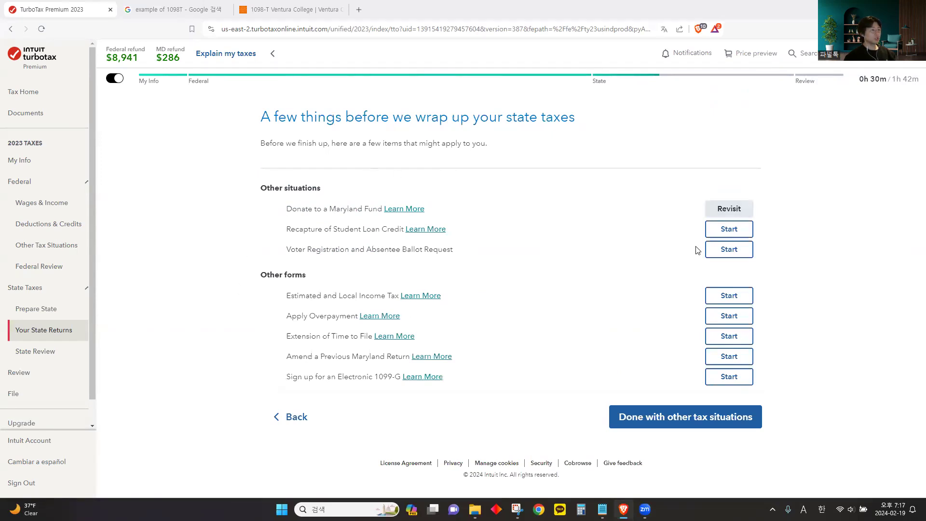
left_click(700, 422)
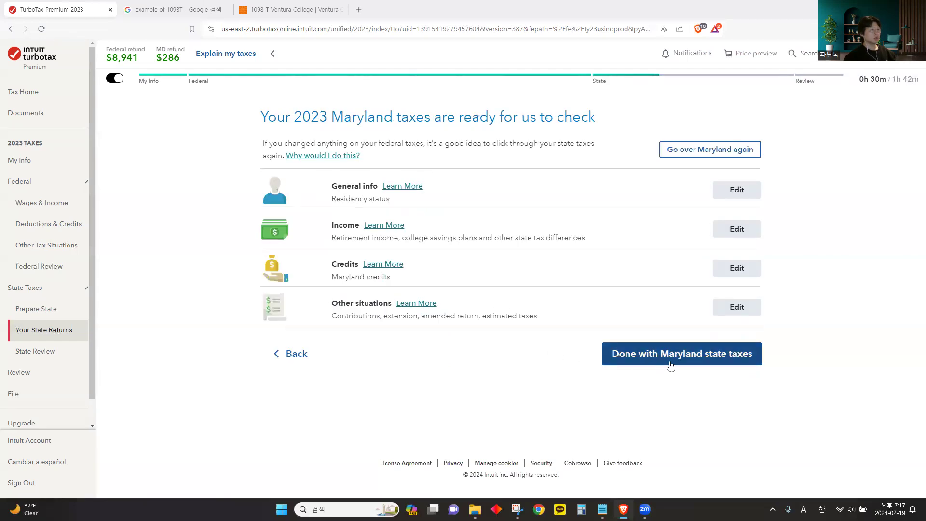
left_click(678, 365)
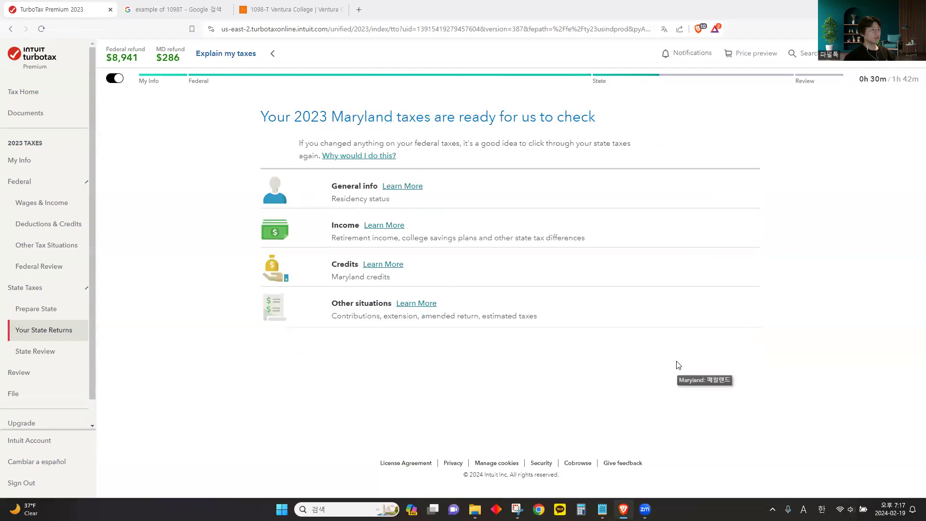
- Continue past the prior year tax entry in the Maryland check, leaving it blank
left_click_drag(260, 117, 378, 126)
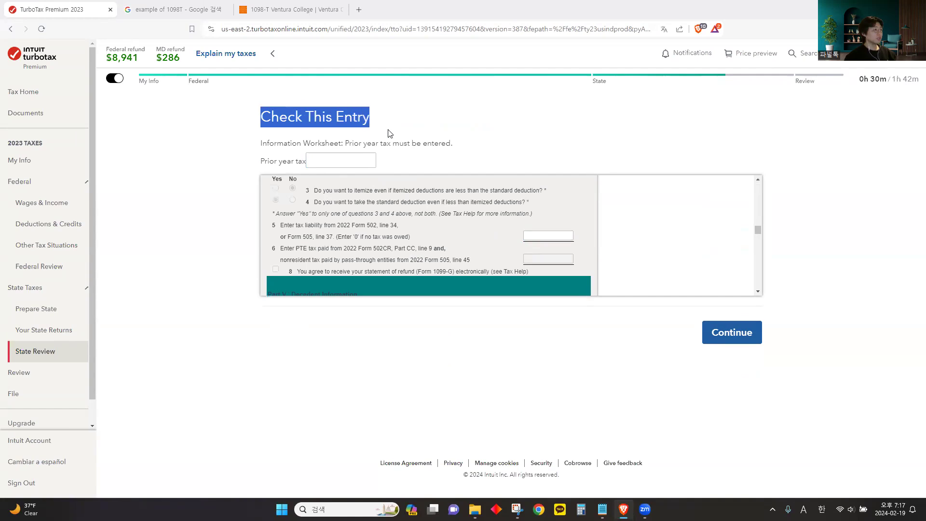
left_click(351, 163)
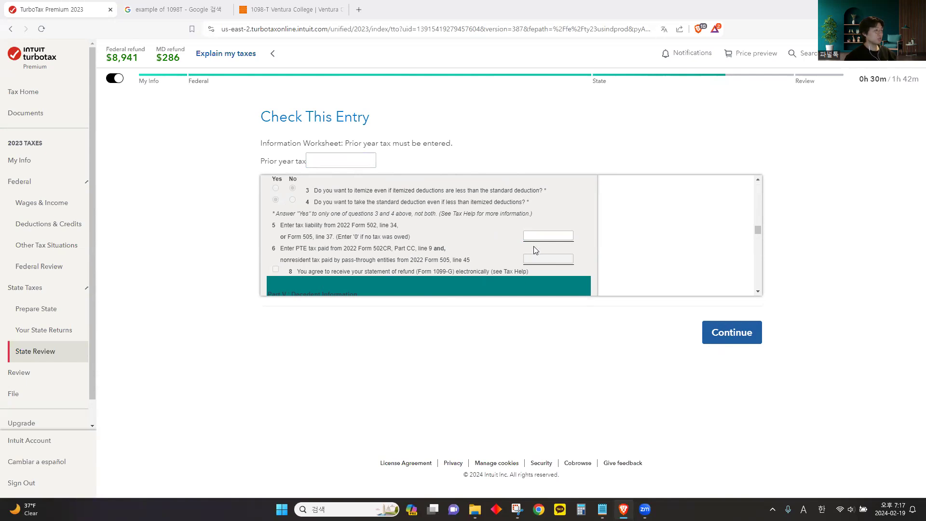
left_click(724, 333)
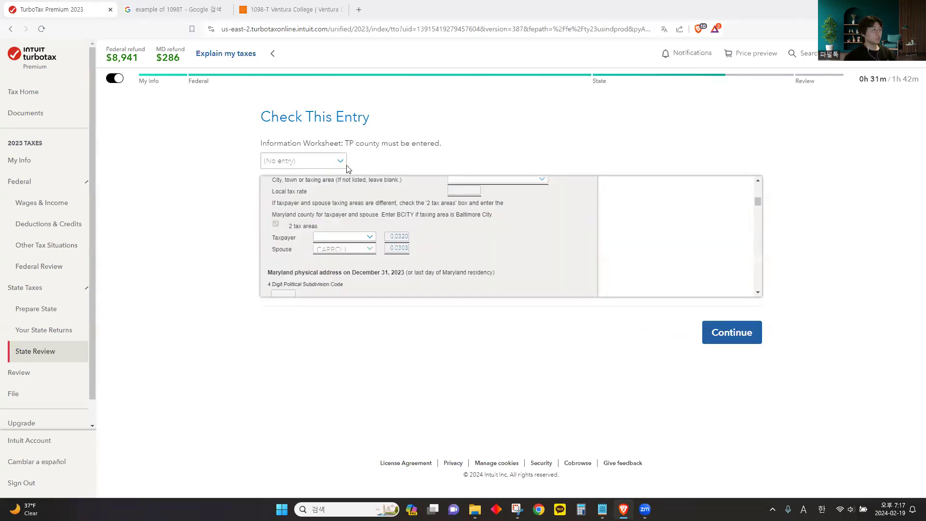
- Choose the taxpayer's county and the Maryland county of residence in the flagged worksheet entries, and complete the Smart Check
left_click(329, 242)
left_click(358, 319)
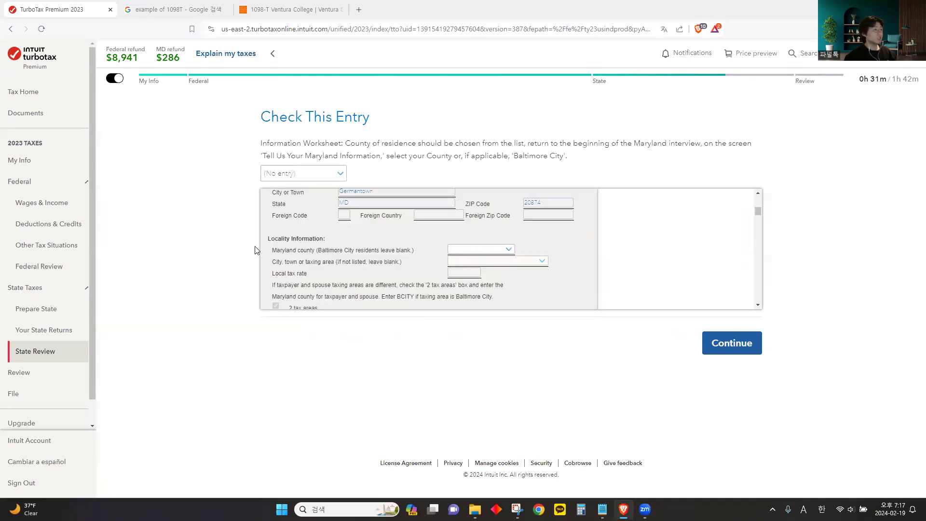
left_click(490, 250)
left_click(471, 325)
left_click(724, 344)
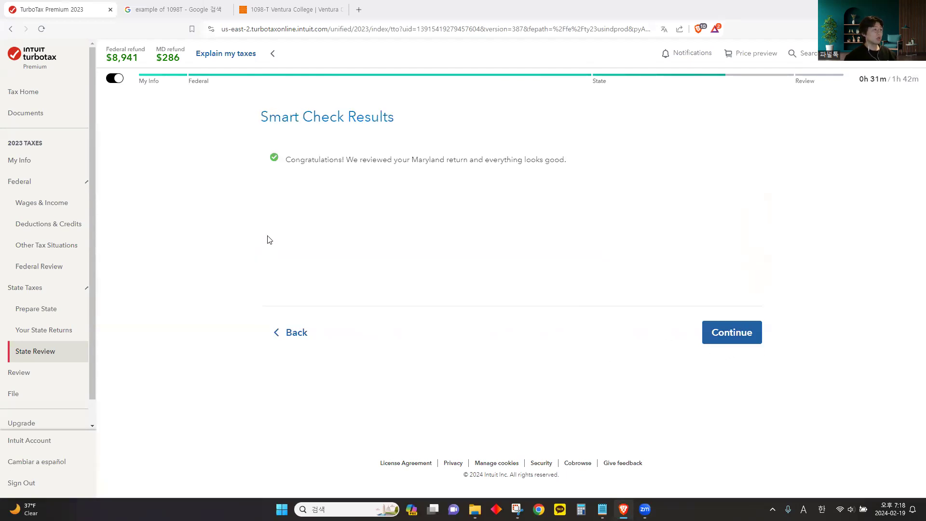
left_click(731, 344)
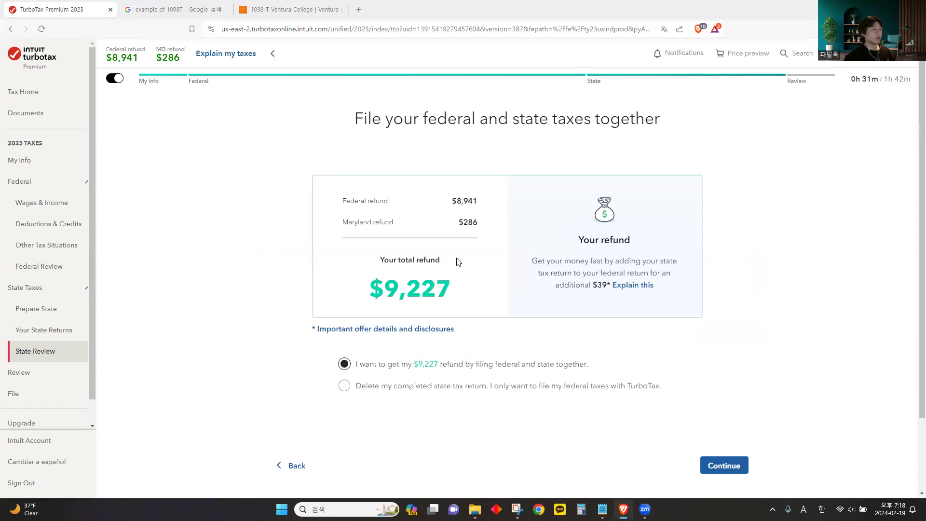
- Look over the federal, Maryland and total refunds, and continue with the option to file federal and state together
left_click_drag(337, 211, 490, 206)
left_click(490, 206)
left_click_drag(338, 222, 489, 227)
left_click(488, 226)
left_click_drag(457, 295, 338, 292)
left_click(426, 288)
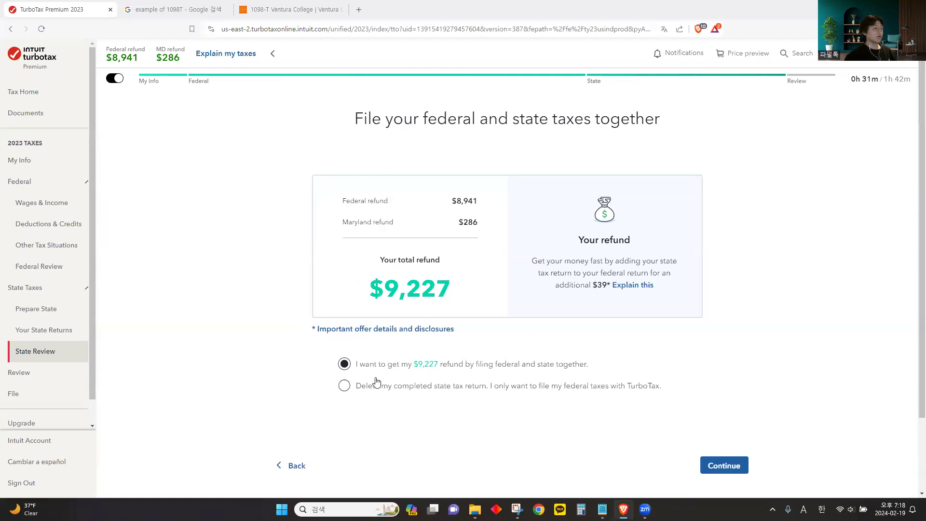
left_click_drag(368, 292, 454, 294)
left_click(455, 295)
scroll(397, 358, "down", 2)
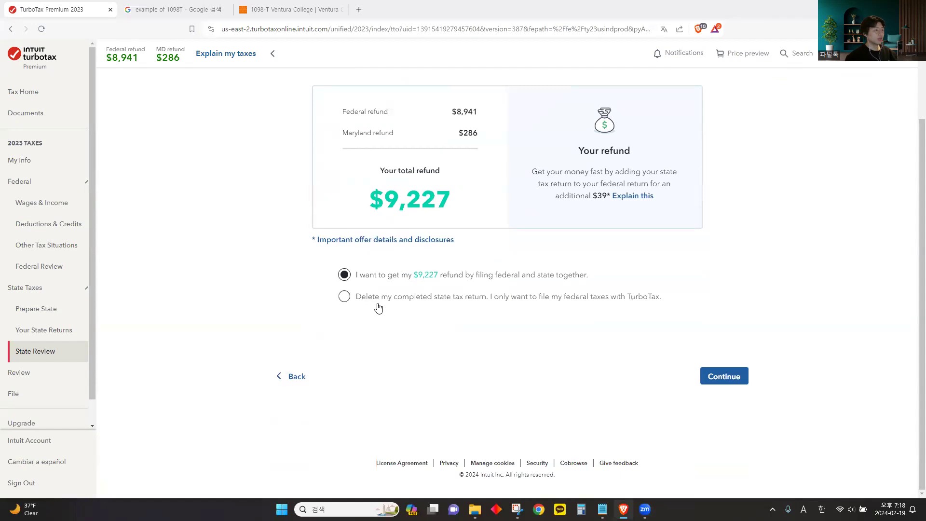
scroll(362, 309, "up", 2)
scroll(360, 316, "down", 1)
scroll(358, 316, "down", 1)
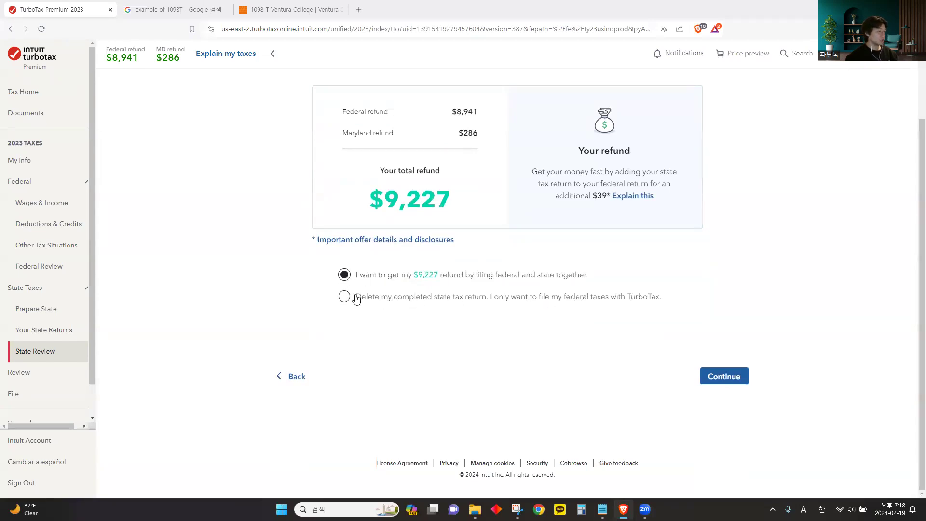
left_click(714, 377)
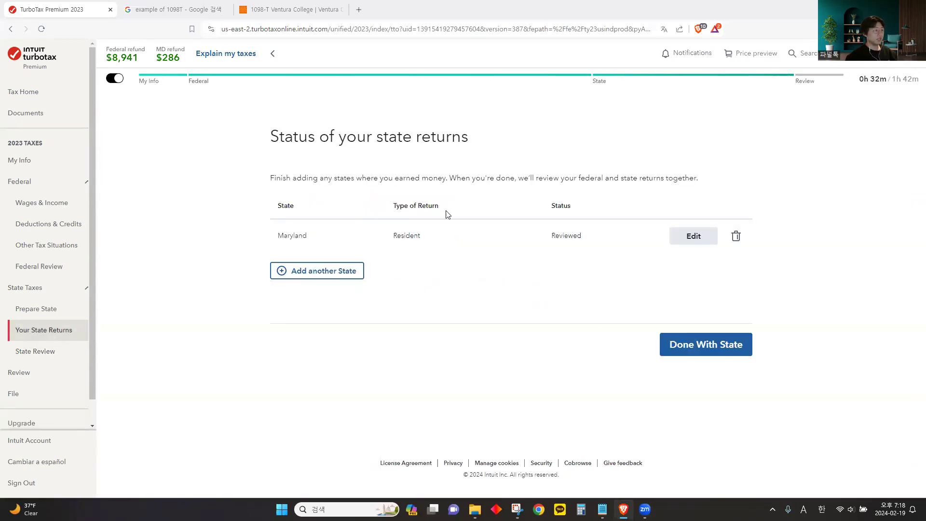
- Finish the state returns section and continue past the CompleteCheck to-do list without reviewing its items
left_click(662, 337)
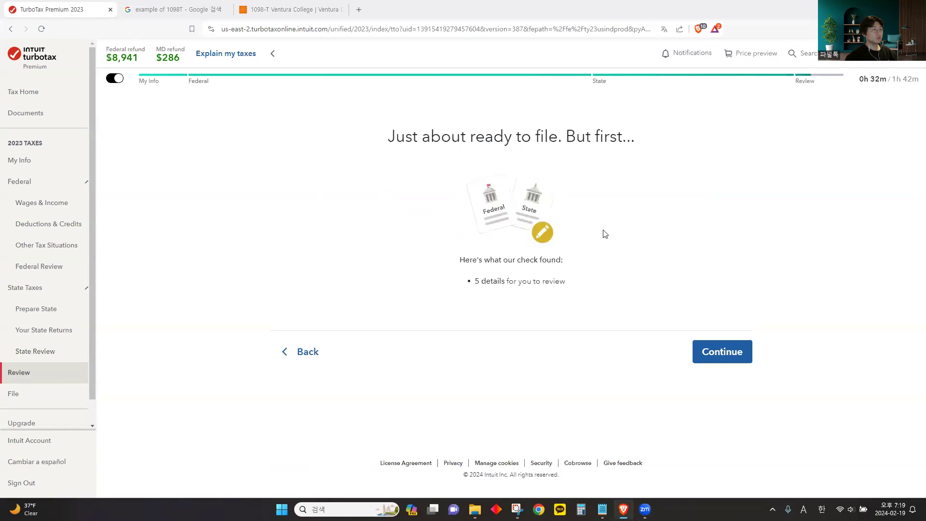
left_click(713, 350)
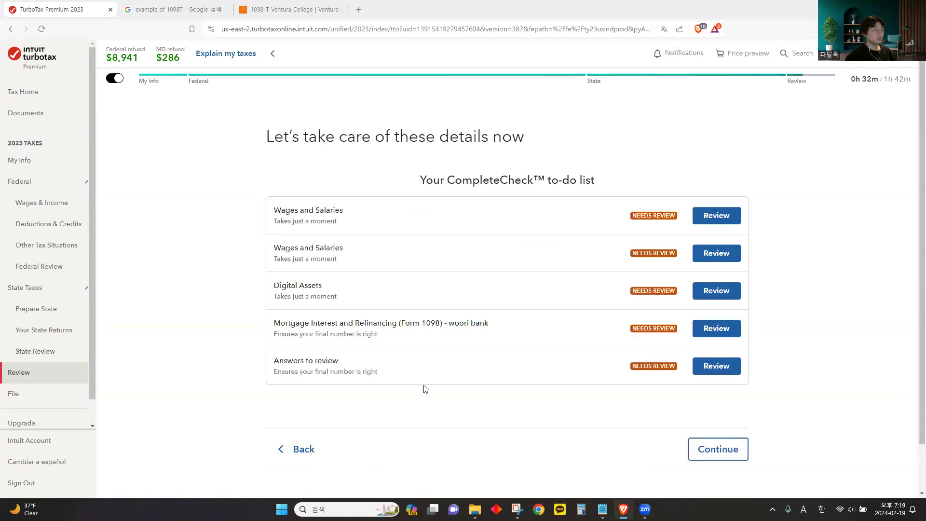
left_click(731, 449)
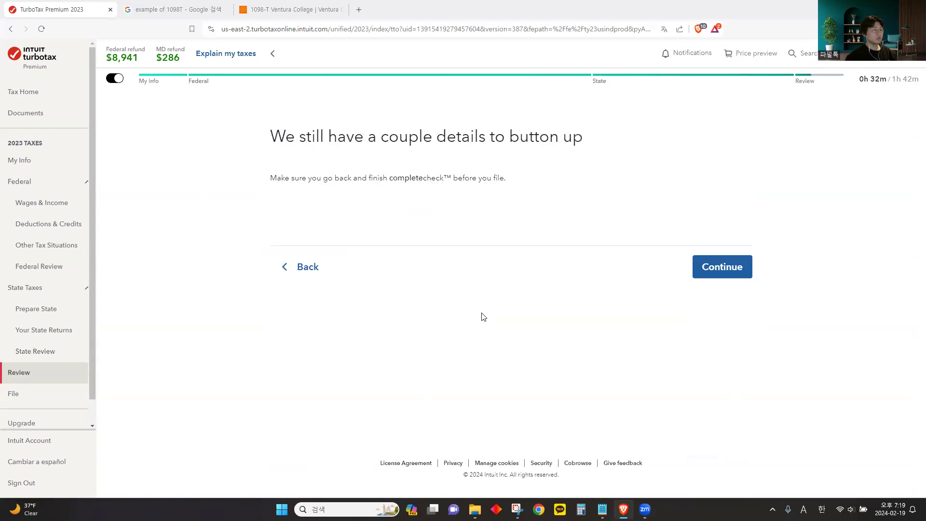
left_click(707, 267)
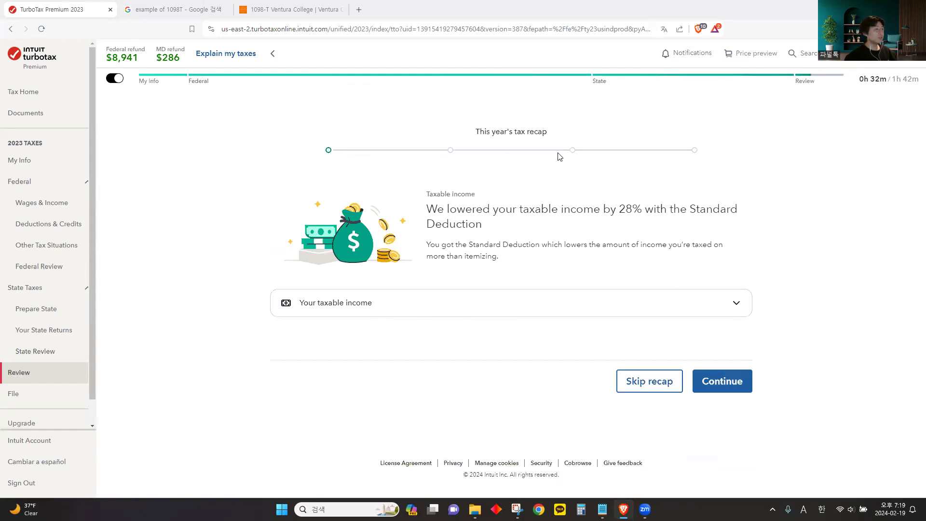
- Expand the taxable income details in the tax recap, read the adjusted gross income and Standard Deduction, and continue
left_click(544, 310)
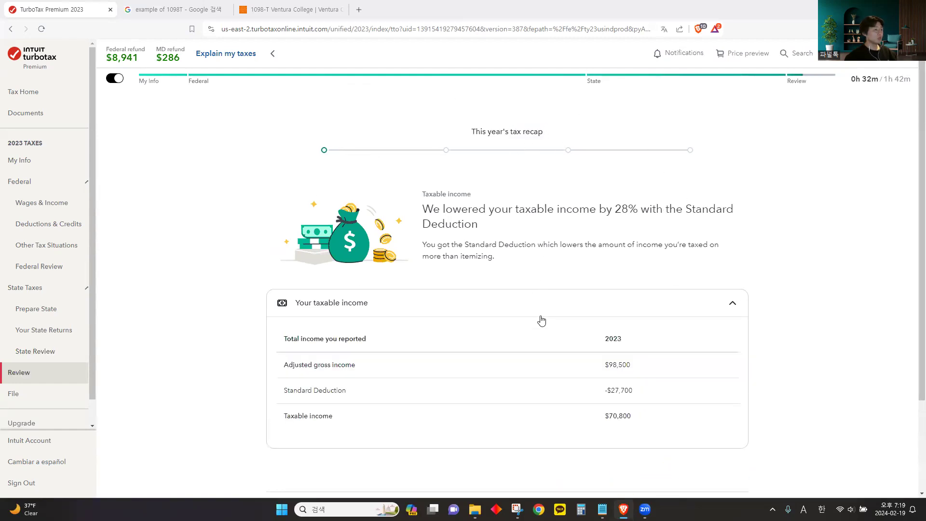
scroll(539, 336, "down", 2)
left_click_drag(603, 251, 648, 254)
left_click(623, 259)
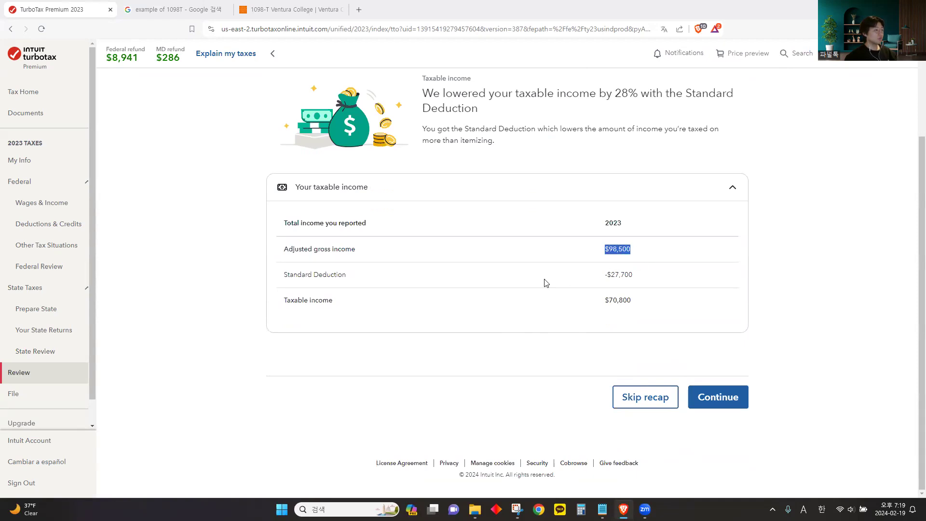
left_click_drag(292, 285, 390, 273)
left_click(624, 275)
left_click_drag(294, 302, 667, 316)
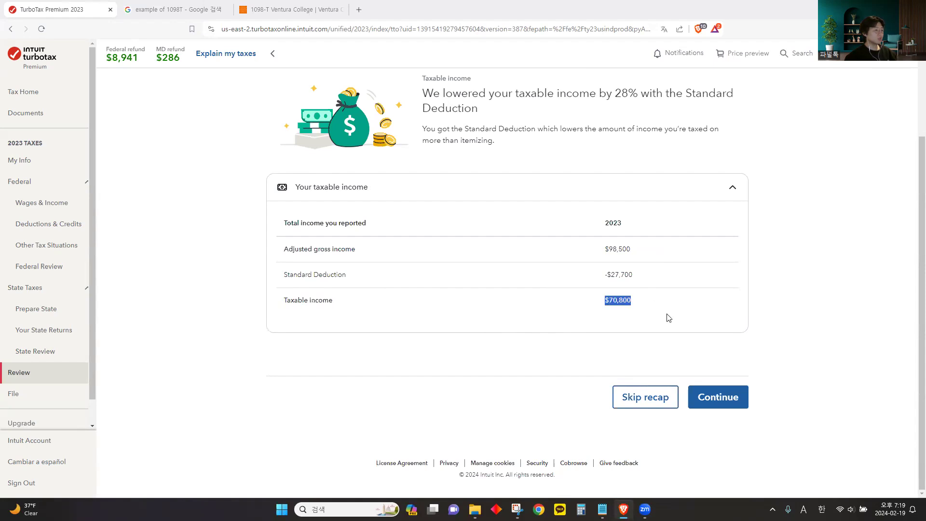
left_click(716, 402)
- Expand the tax credits details in the recap, read the education credit line, and continue
left_click(479, 309)
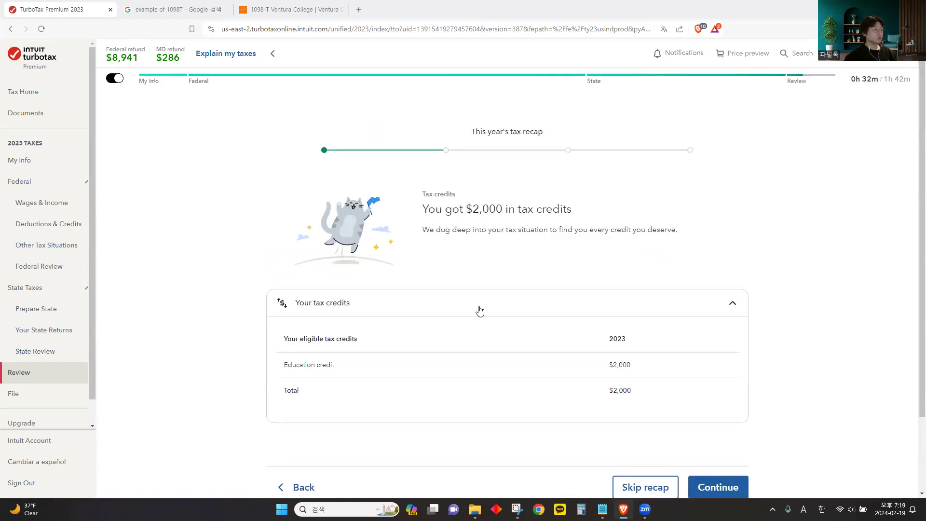
scroll(421, 295, "down", 1)
left_click_drag(285, 319, 349, 323)
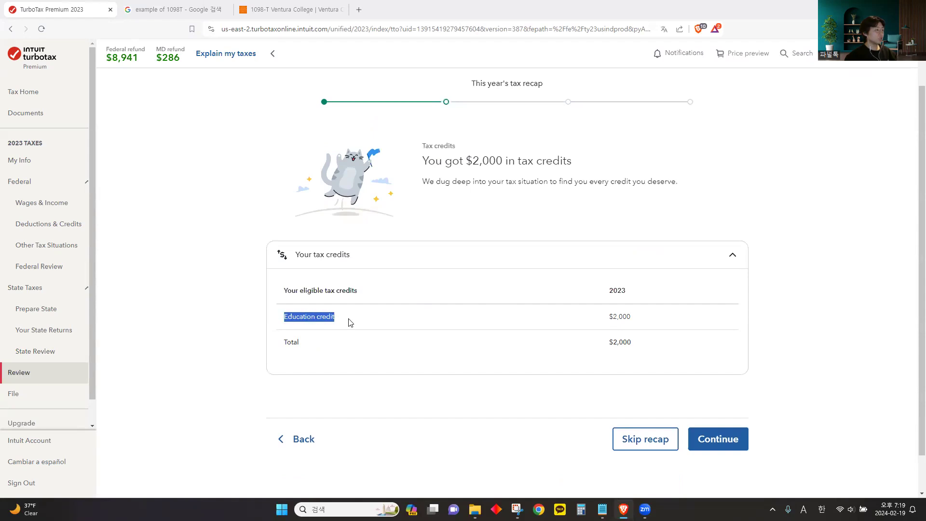
left_click_drag(608, 320, 632, 323)
left_click(714, 438)
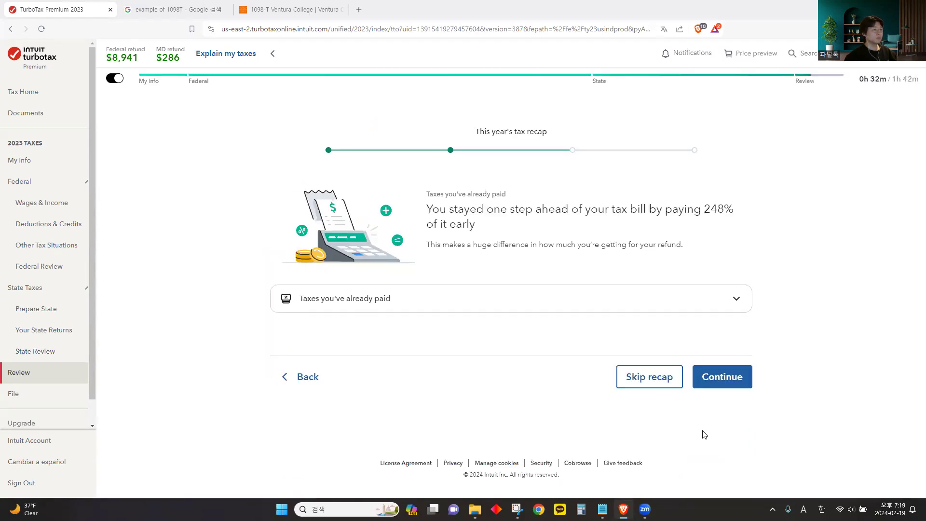
- Expand the details of the taxes already paid, read the withholdings line, and continue the recap
left_click(500, 305)
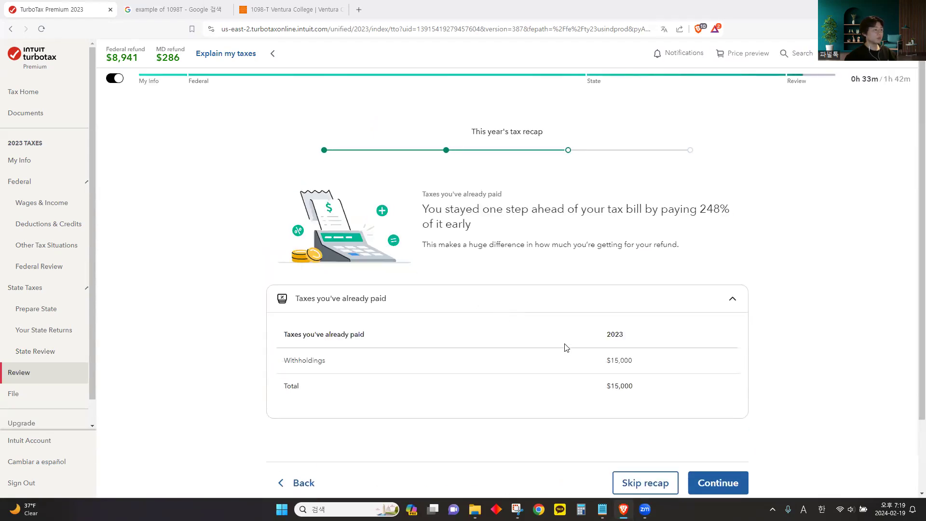
scroll(565, 348, "down", 1)
left_click_drag(291, 286, 414, 304)
left_click(606, 313)
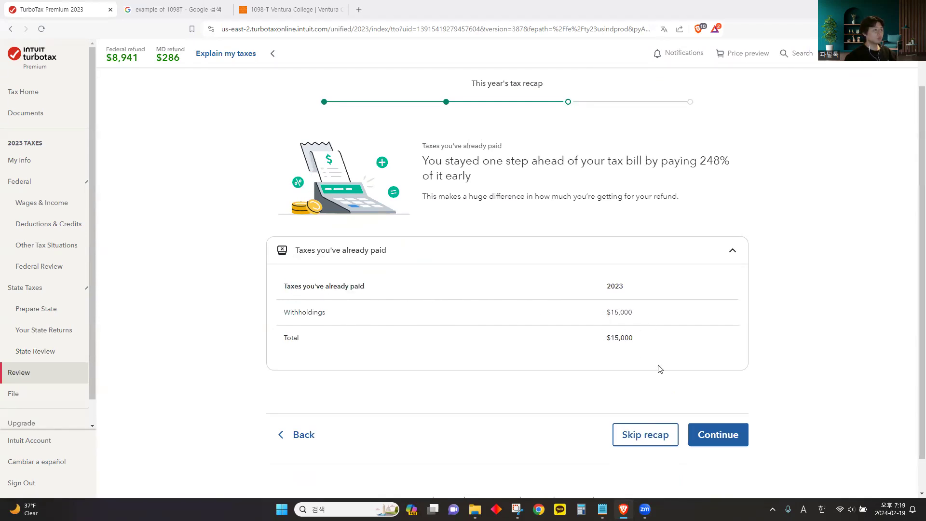
left_click(730, 440)
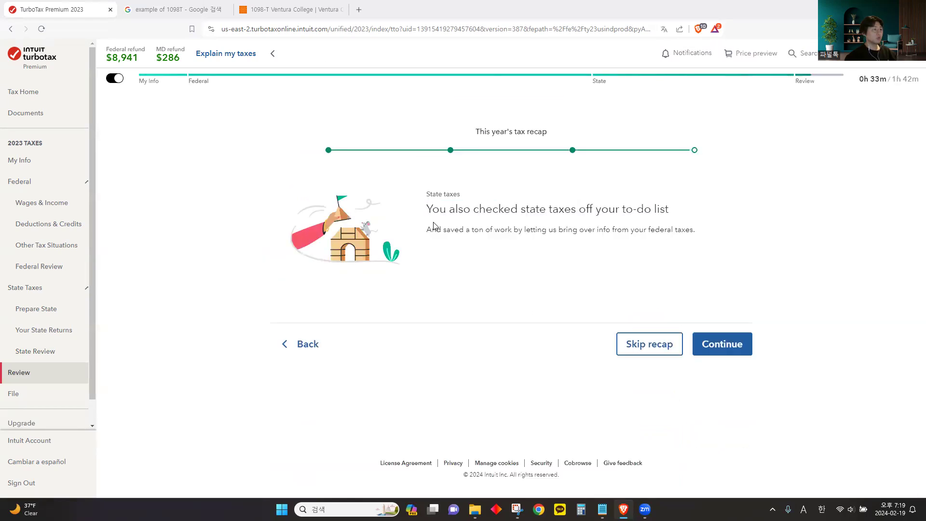
- Continue past the state taxes recap and the final tax summary
left_click(723, 344)
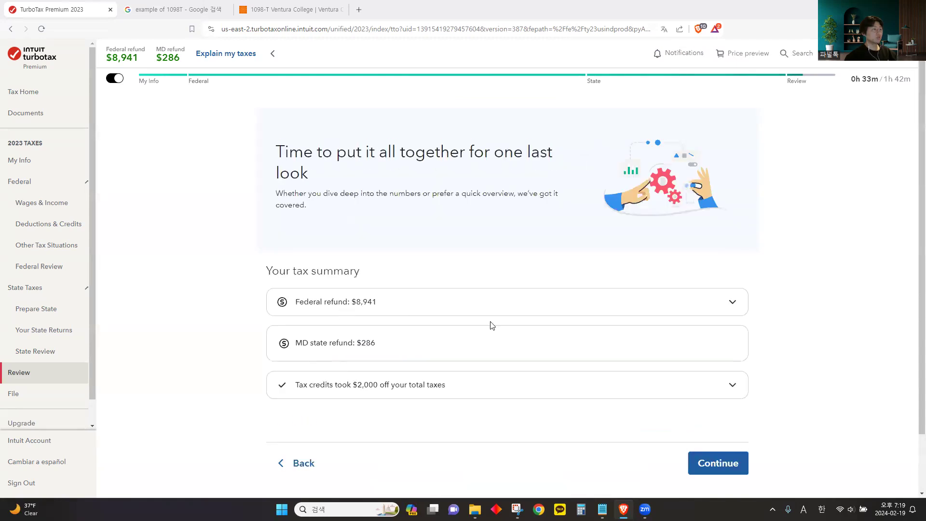
scroll(451, 312, "down", 1)
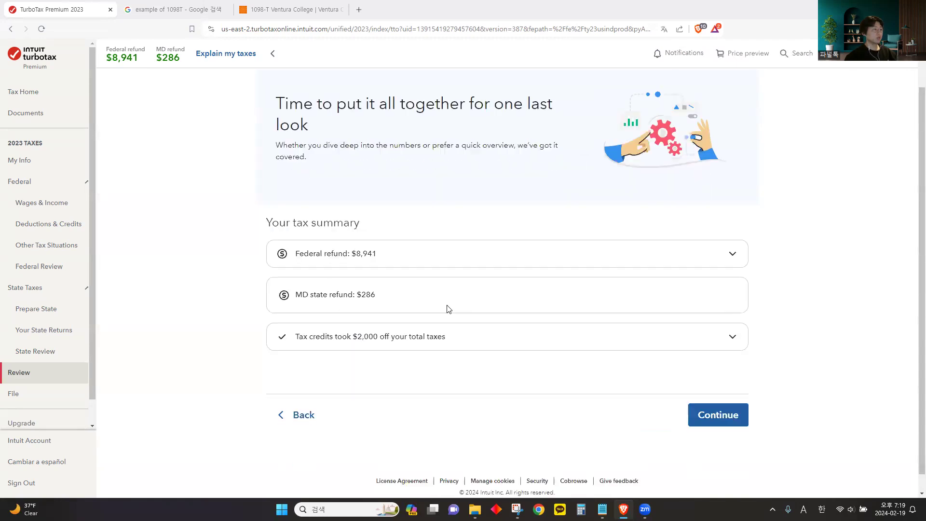
left_click(717, 414)
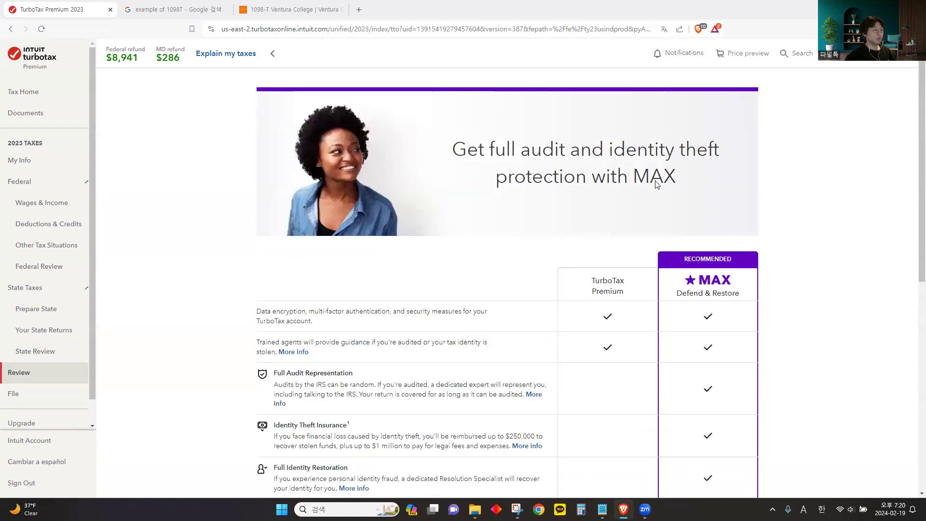
- Look over the MAX Defend & Restore comparison and decline adding MAX
scroll(704, 215, "down", 3)
scroll(703, 216, "down", 3)
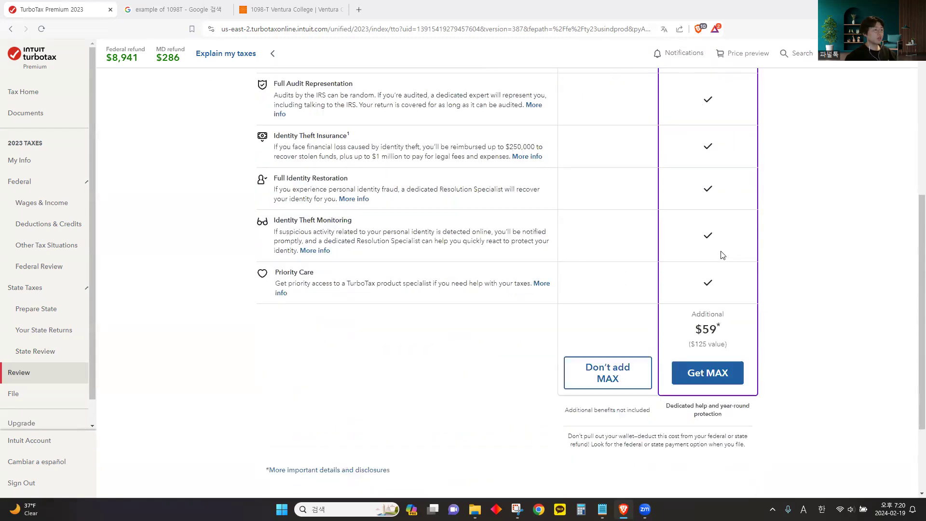
left_click(607, 378)
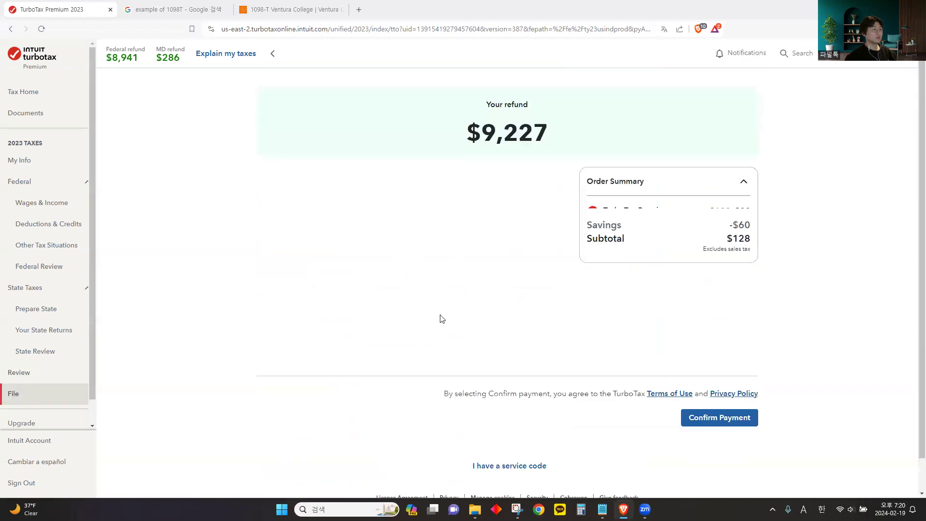
- Read the order summary's federal filing, Maryland state return and subtotal lines
scroll(677, 285, "down", 1)
scroll(677, 285, "up", 1)
left_click_drag(645, 211, 671, 211)
left_click(670, 211)
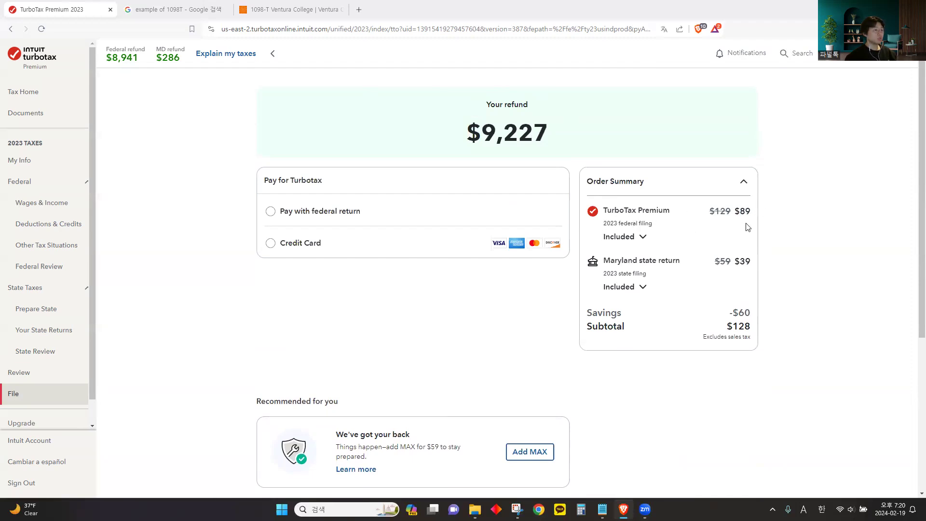
left_click_drag(603, 260, 671, 261)
left_click(653, 260)
left_click_drag(732, 331, 779, 329)
left_click(770, 329)
- Choose to pay the TurboTax fees with the federal return, checking the total refund amount
left_click_drag(265, 180, 343, 183)
left_click(292, 177)
left_click(331, 184)
left_click(278, 214)
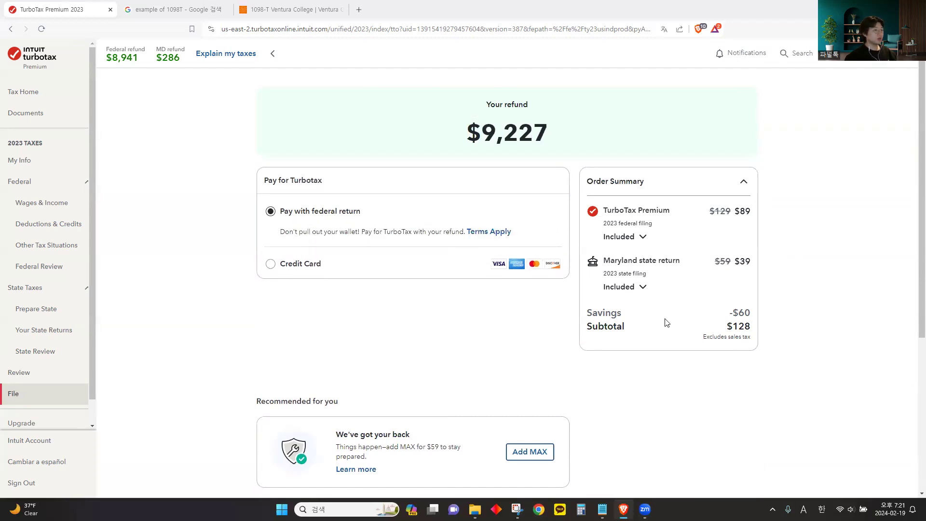
left_click_drag(483, 136, 557, 140)
left_click(559, 142)
triple_click(535, 130)
left_click(270, 213)
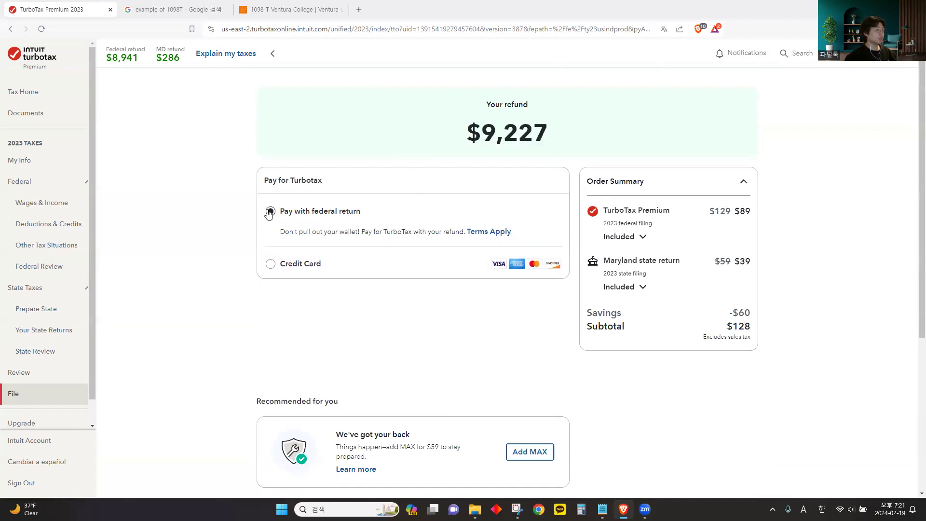
- Switch the payment method to credit card and look over its card form, billing details and payment confirmation
left_click(270, 264)
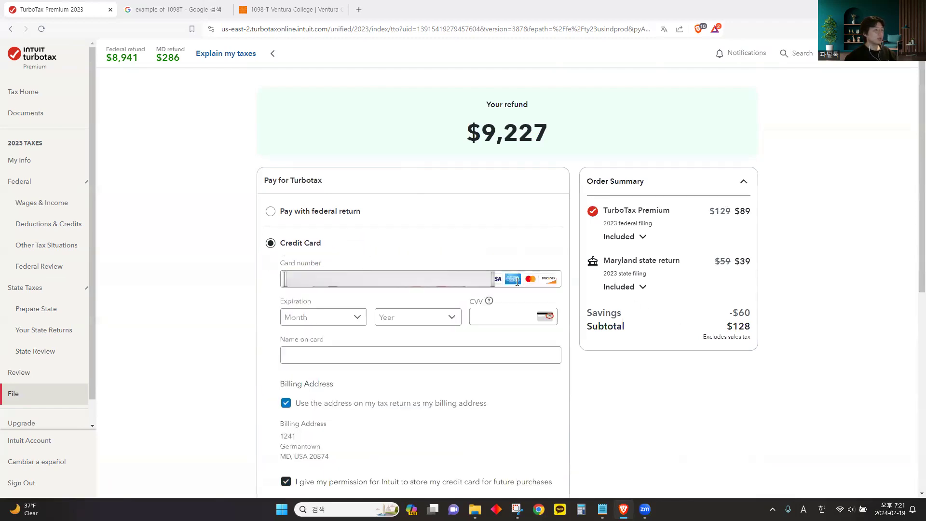
scroll(387, 281, "down", 6)
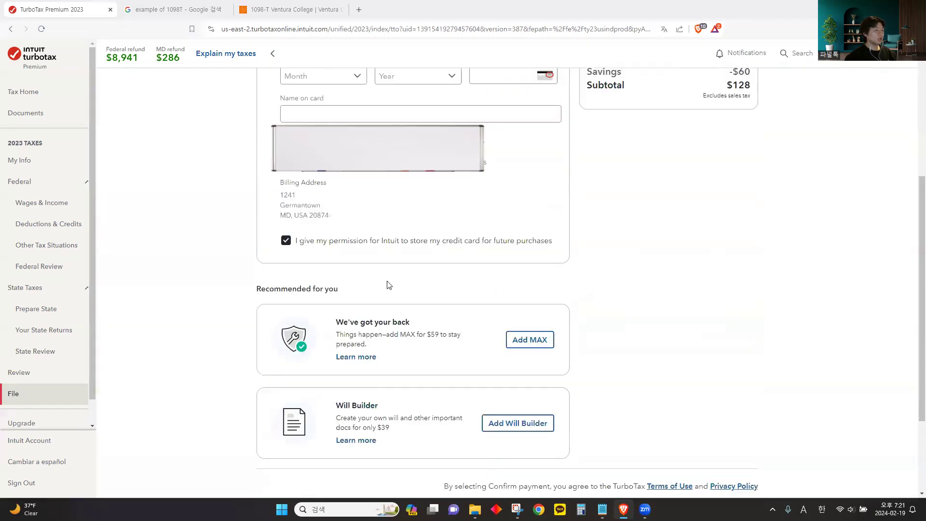
left_click(695, 464)
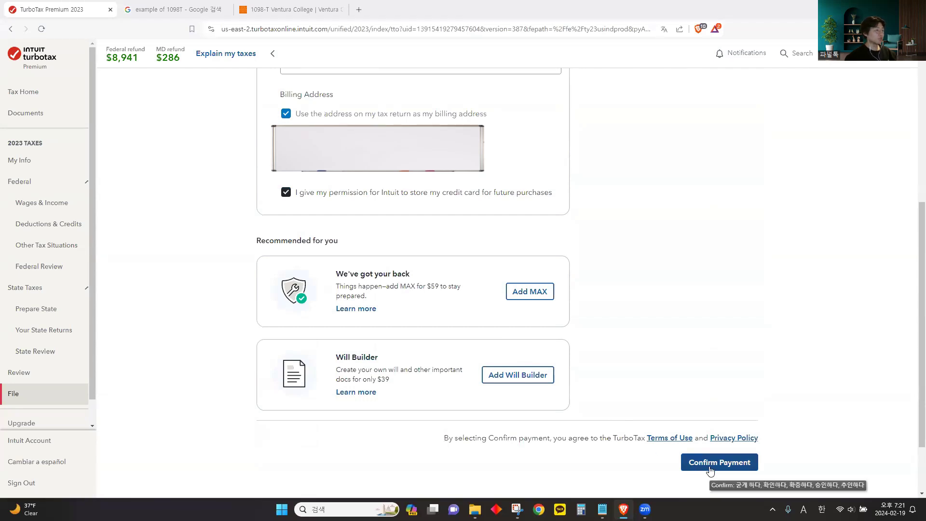
- Continue to the refund info and read the Credit Karma Money early refund offer with its benefits table
left_click(718, 207)
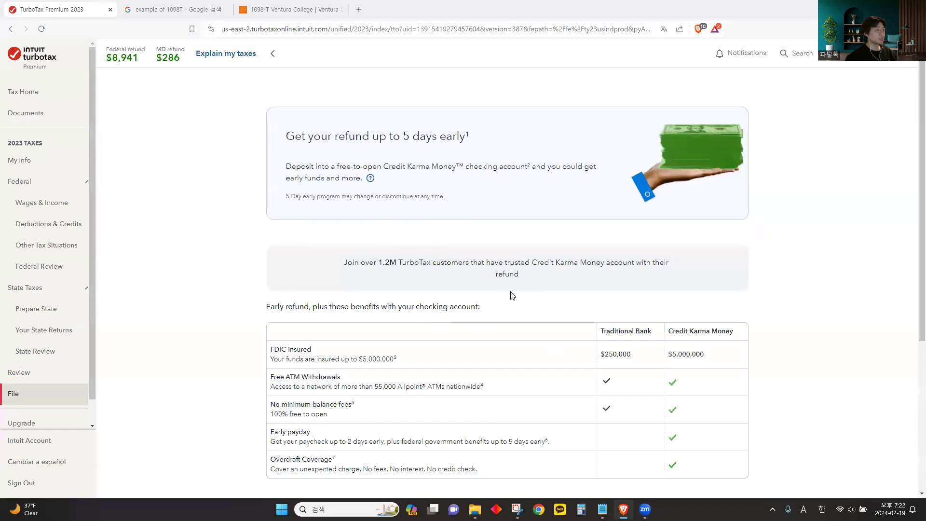
left_click_drag(534, 263, 636, 266)
left_click(591, 262)
scroll(555, 263, "down", 5)
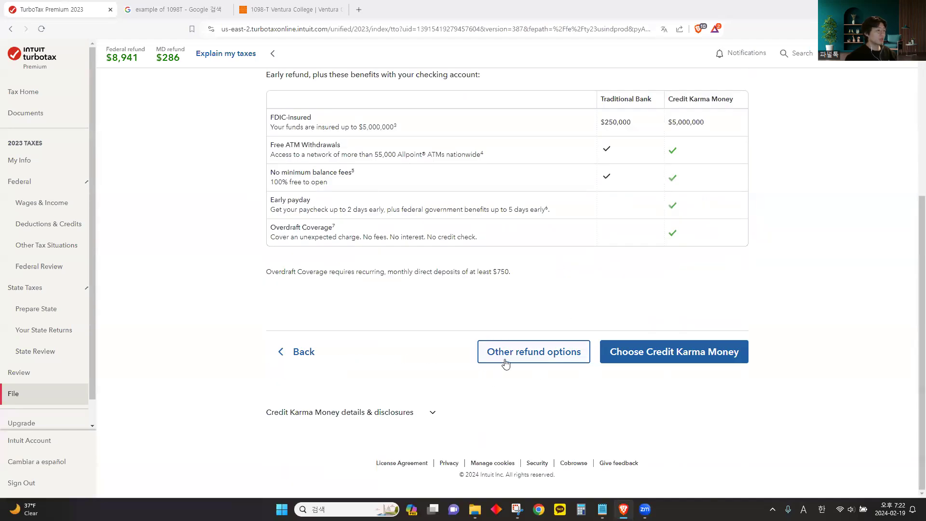
- Skip Credit Karma Money for other refund options and choose Direct deposit for the federal and state refunds
left_click(527, 362)
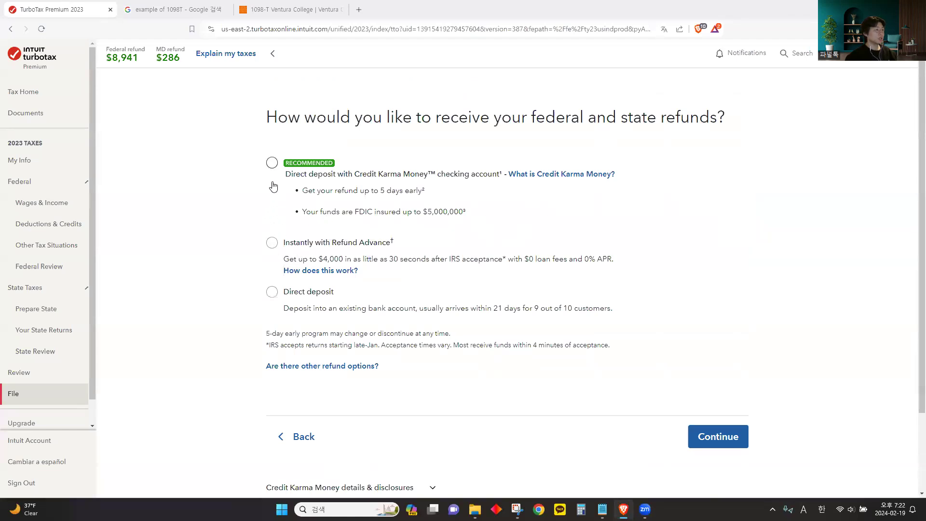
left_click(295, 295)
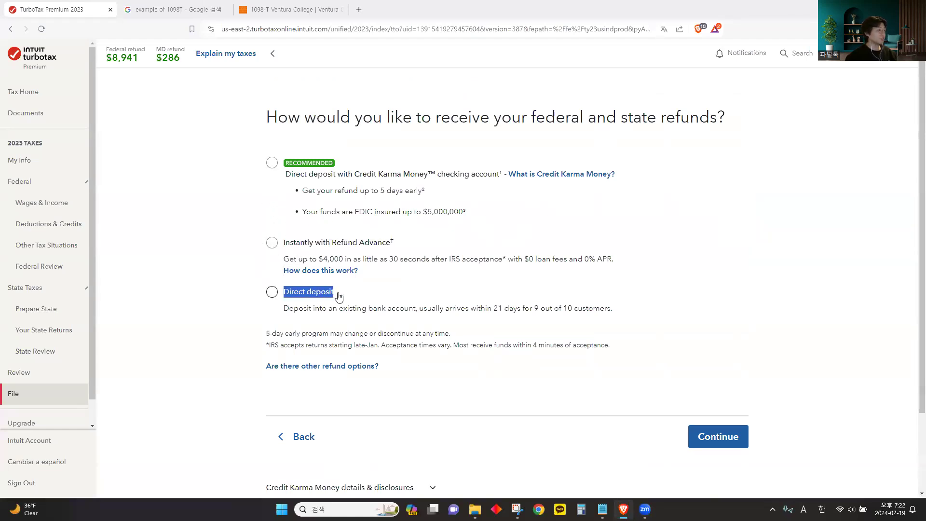
left_click(718, 436)
- Set the bank account type to Checking, go through the bank name and routing number fields, and continue
left_click(346, 330)
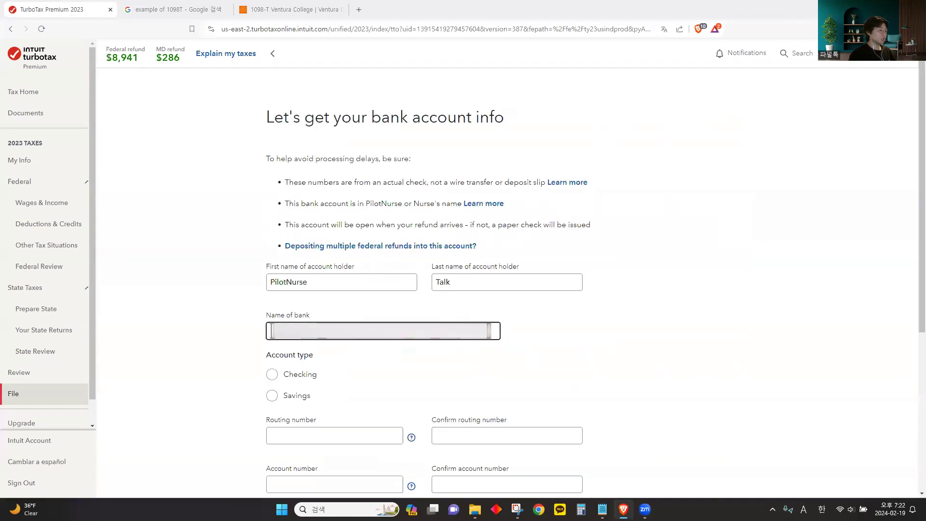
left_click(290, 377)
left_click(303, 439)
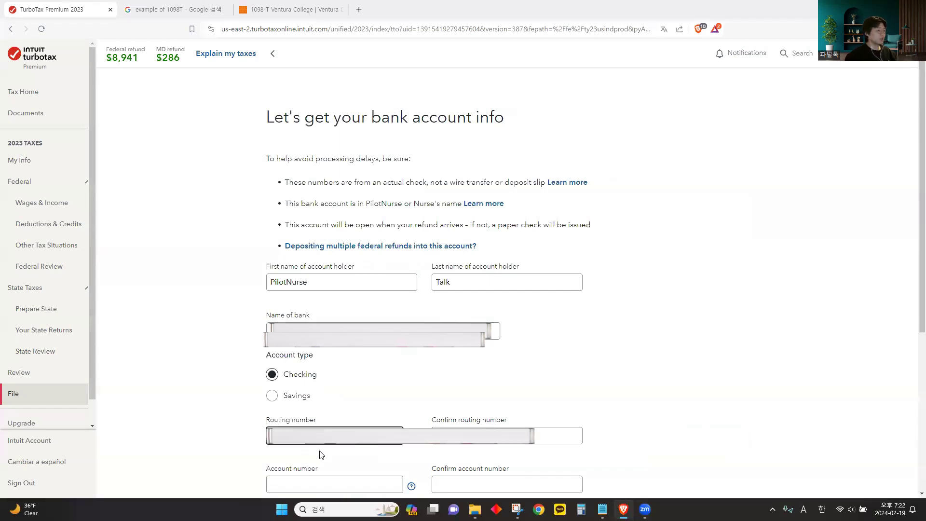
key("Tab")
scroll(336, 467, "down", 5)
left_click(719, 397)
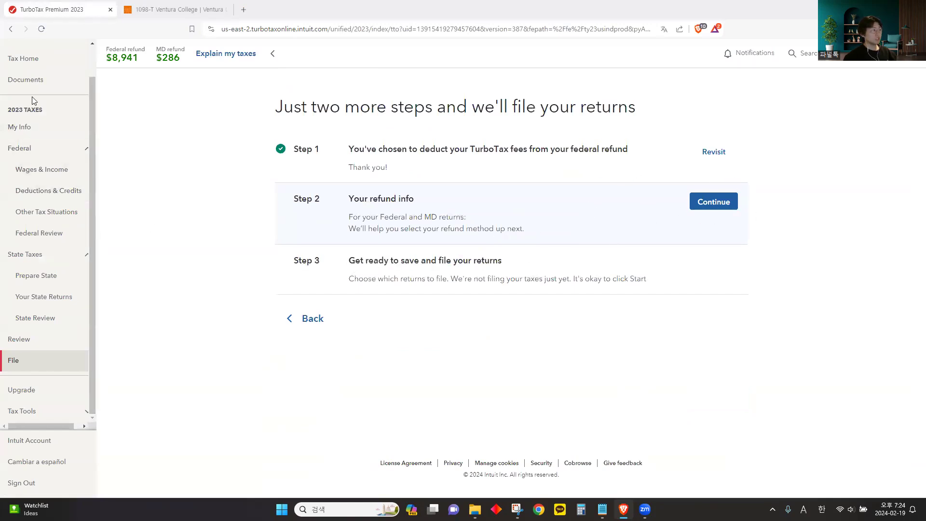
- Read the step for saving and filing the returns, and page through the federal and Maryland forms in 2023_TaxReturn.pdf in Edge
left_click_drag(430, 261, 498, 262)
left_click(498, 262)
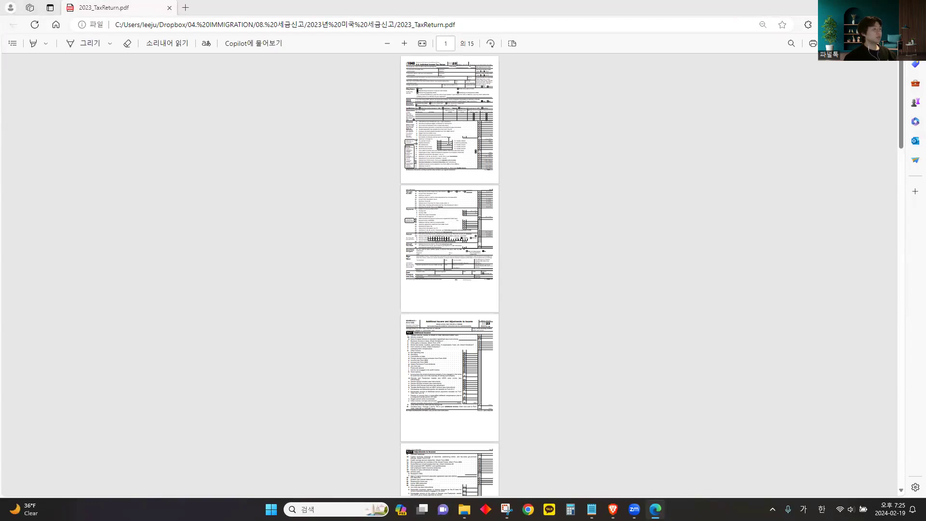
scroll(449, 137, "down", 2)
scroll(431, 113, "up", 2)
scroll(458, 229, "down", 12)
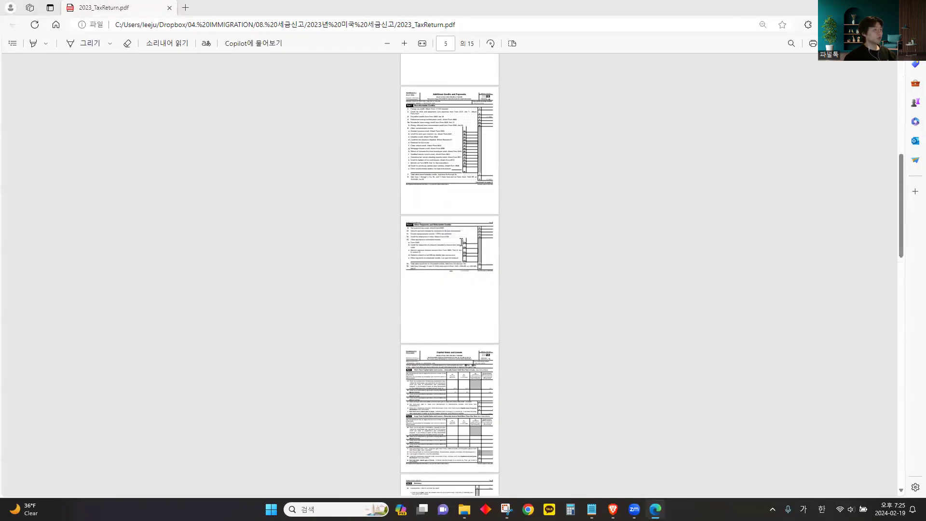
scroll(461, 247, "down", 15)
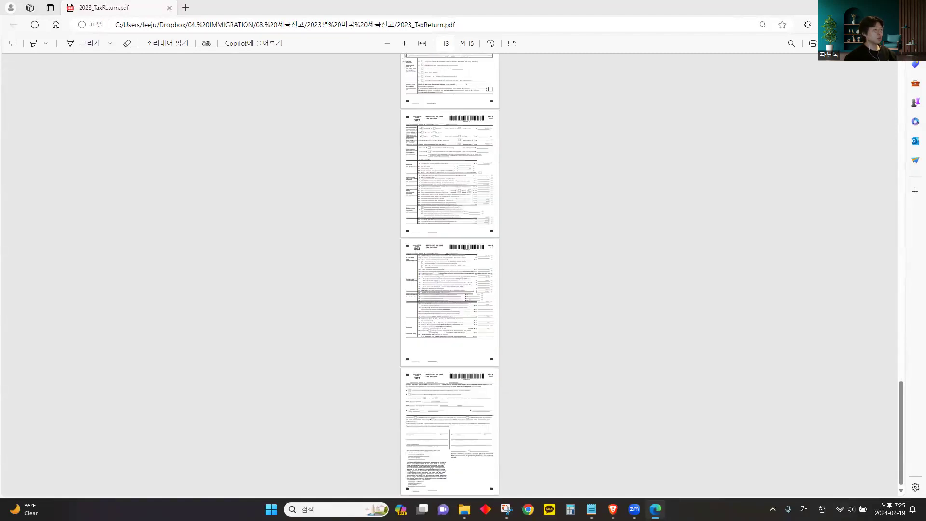
scroll(477, 285, "up", 20)
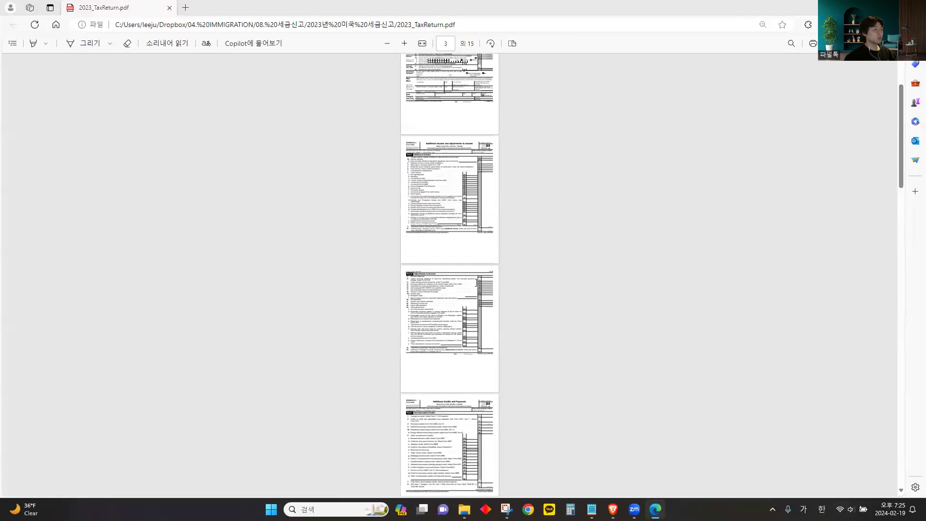
scroll(463, 212, "up", 2)
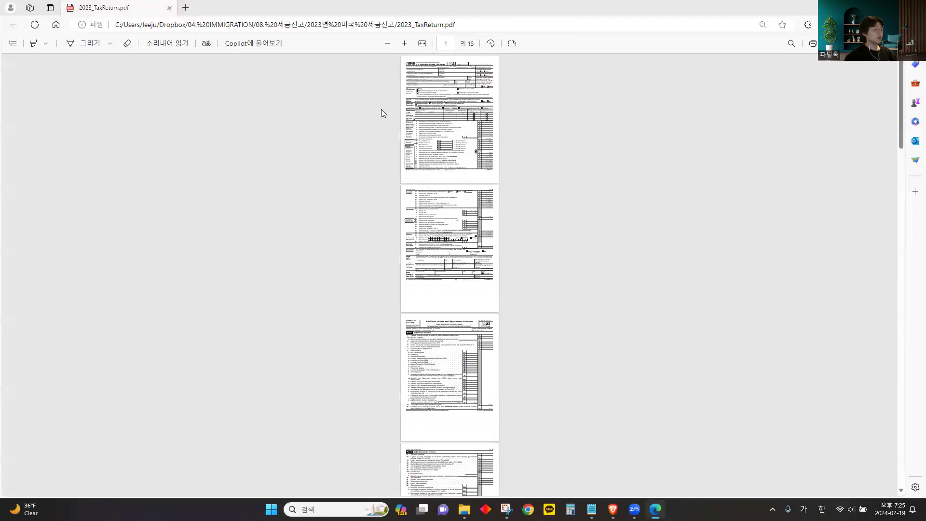
scroll(458, 100, "down", 5)
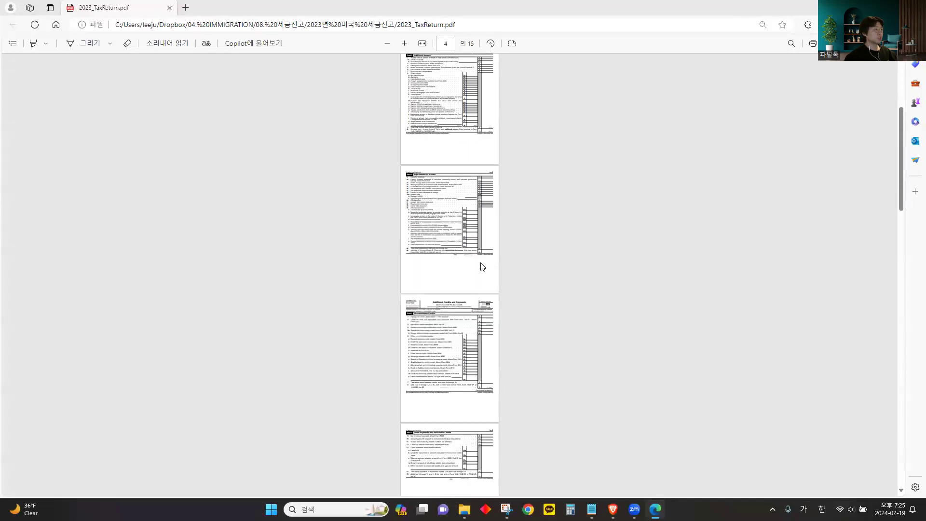
scroll(464, 244, "down", 10)
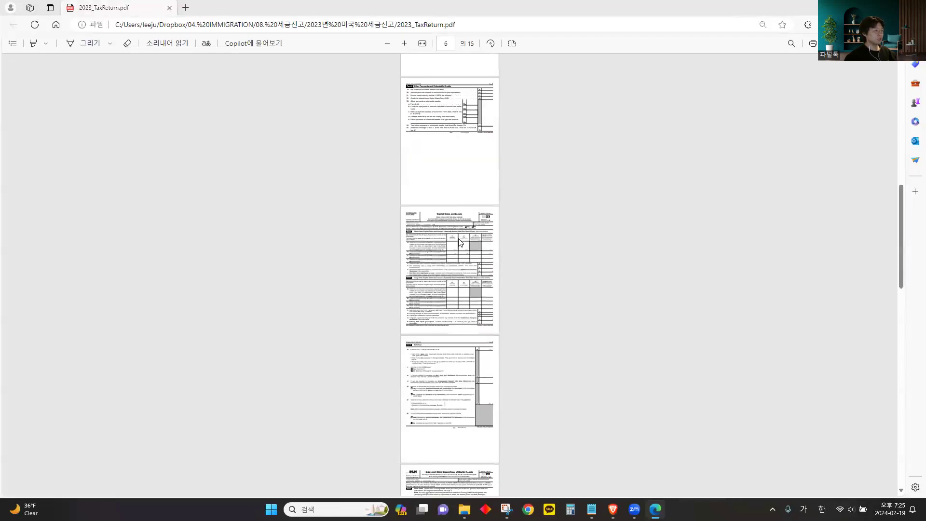
scroll(460, 244, "down", 12)
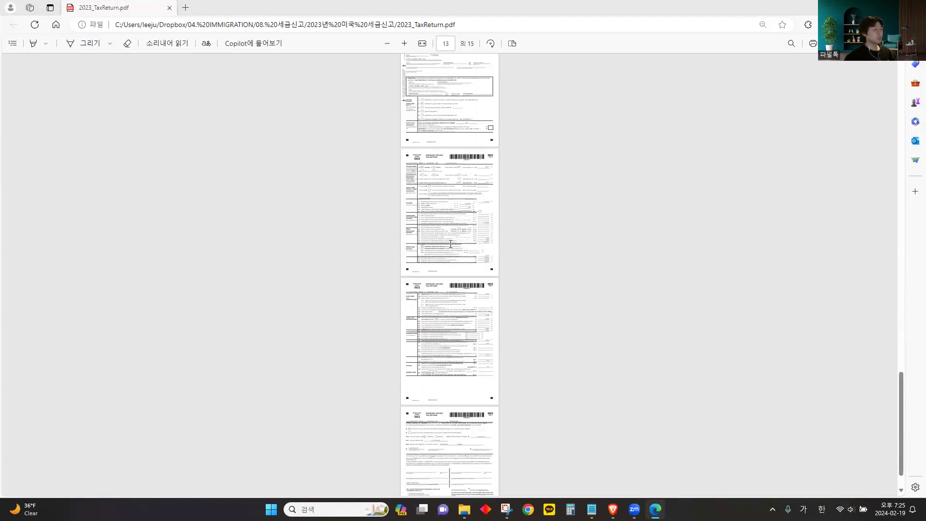
scroll(449, 243, "down", 1)
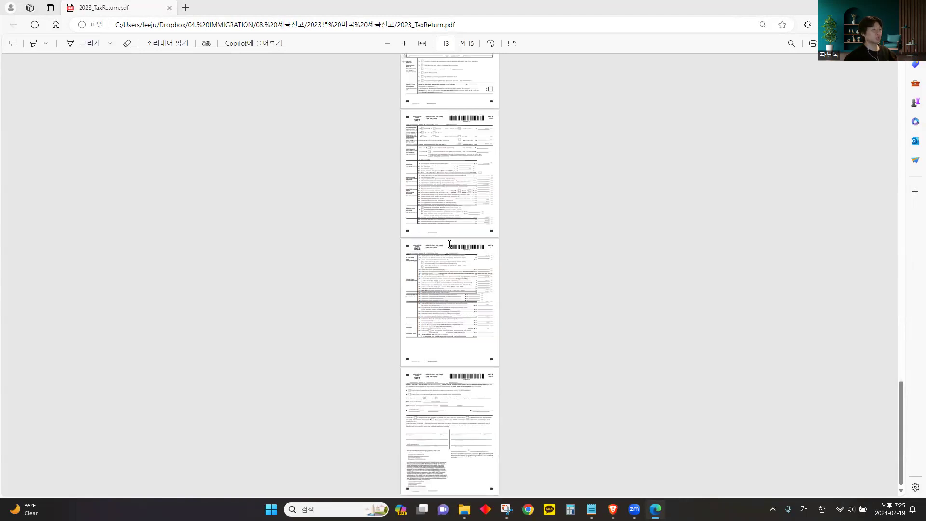